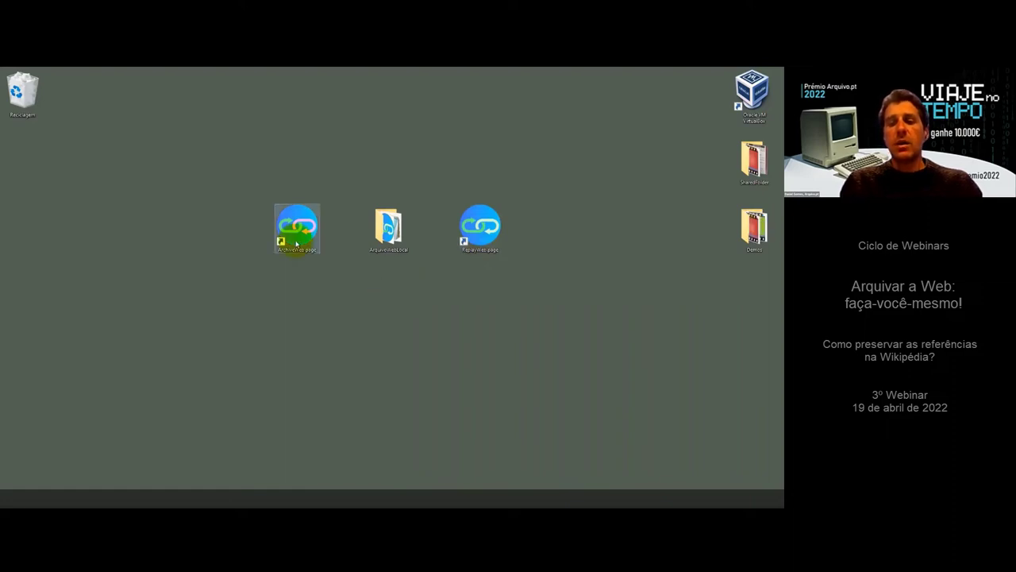
Launch the ArchiveWeb.page desktop app, open the teste1 archive and show its download options.
{"action": "double_click", "coordinate": [296, 244]}
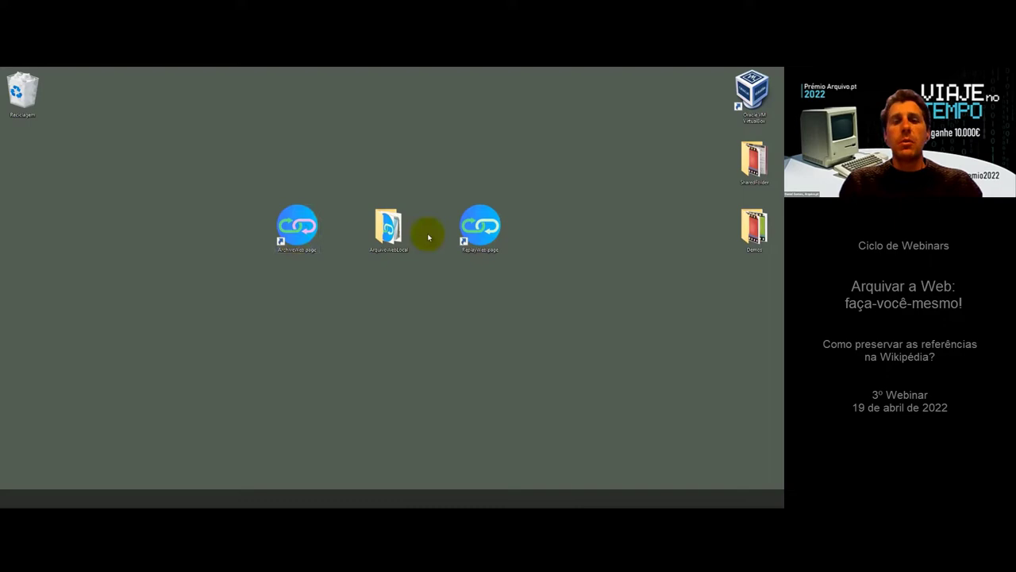
{"action": "double_click", "coordinate": [314, 238]}
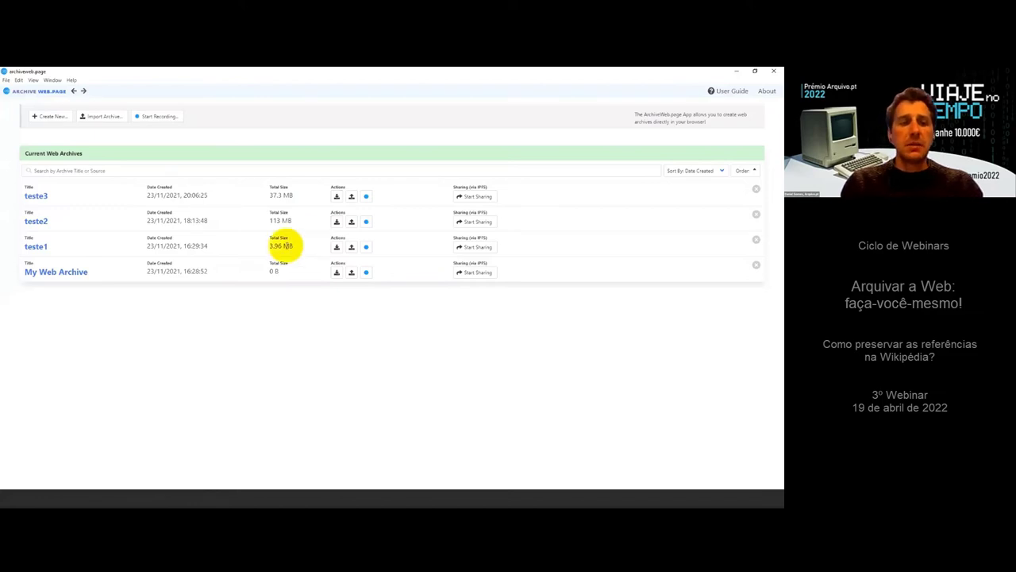
{"action": "left_click", "coordinate": [46, 249]}
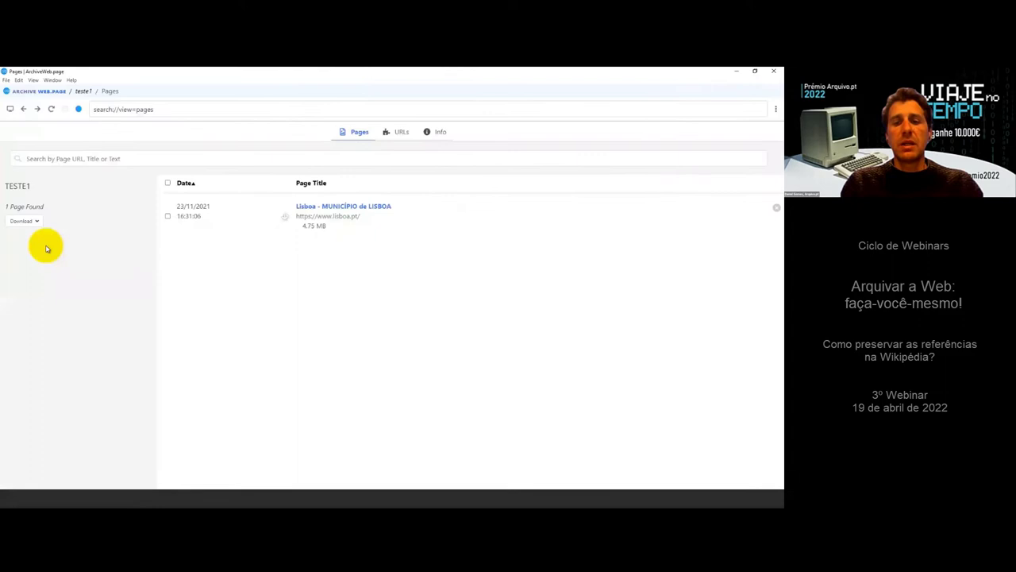
{"action": "left_click", "coordinate": [37, 221]}
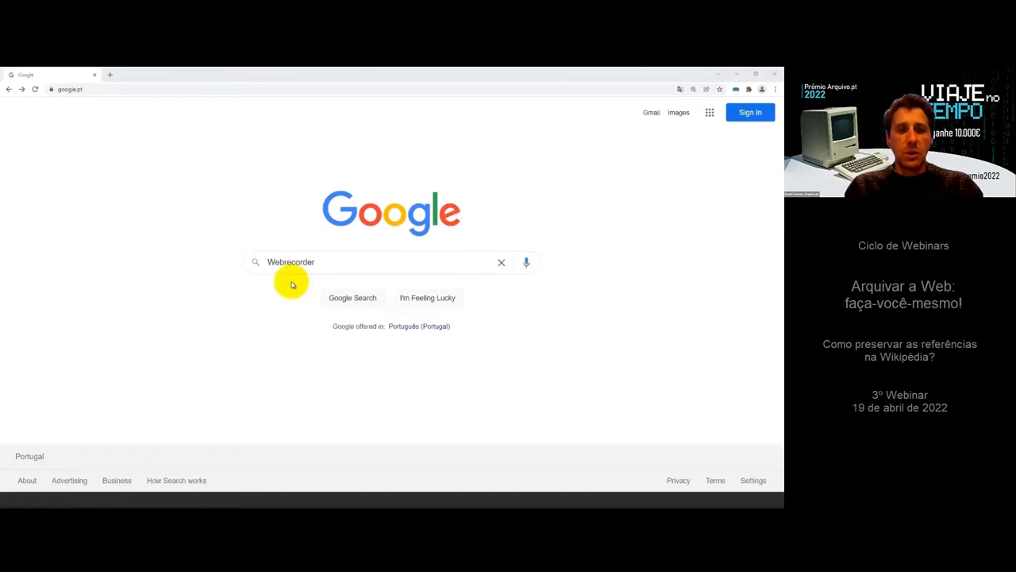
Search Google for Webrecorder in Chrome and open the webrecorder.net website.
{"action": "left_click", "coordinate": [293, 284]}
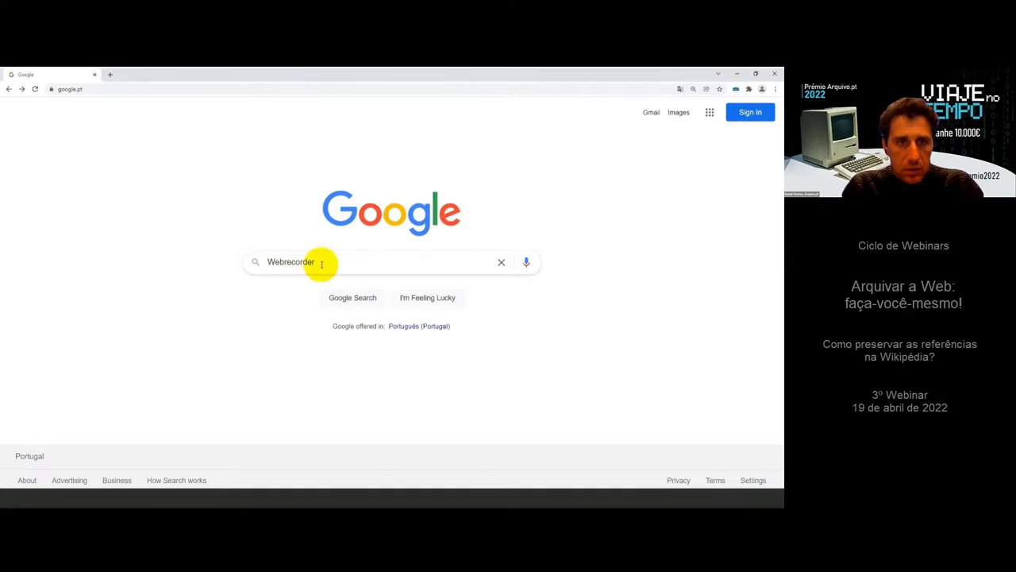
{"action": "left_click", "coordinate": [322, 264]}
{"action": "key", "text": "Return"}
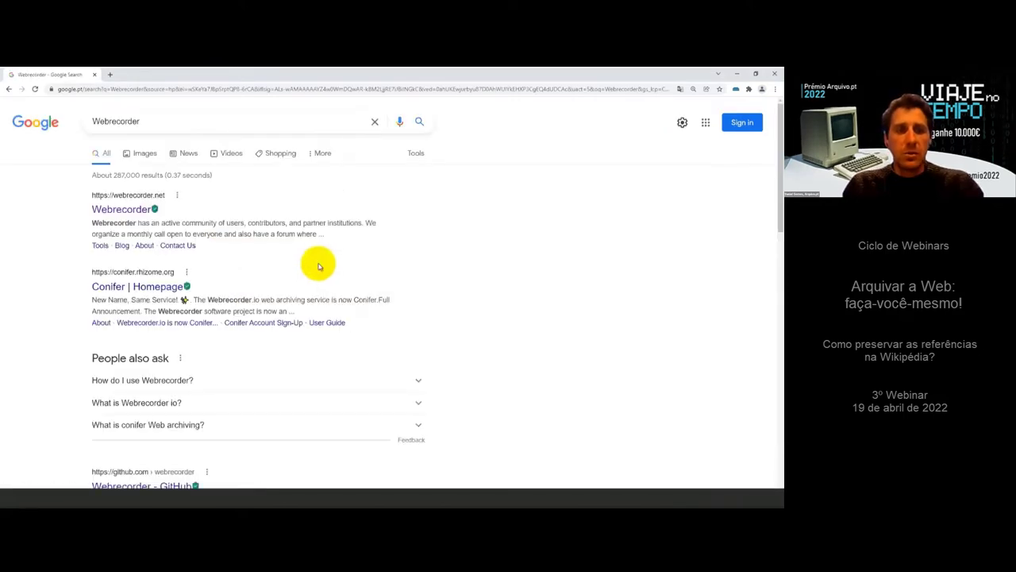
{"action": "left_click_drag", "start_coordinate": [90, 223], "coordinate": [363, 222]}
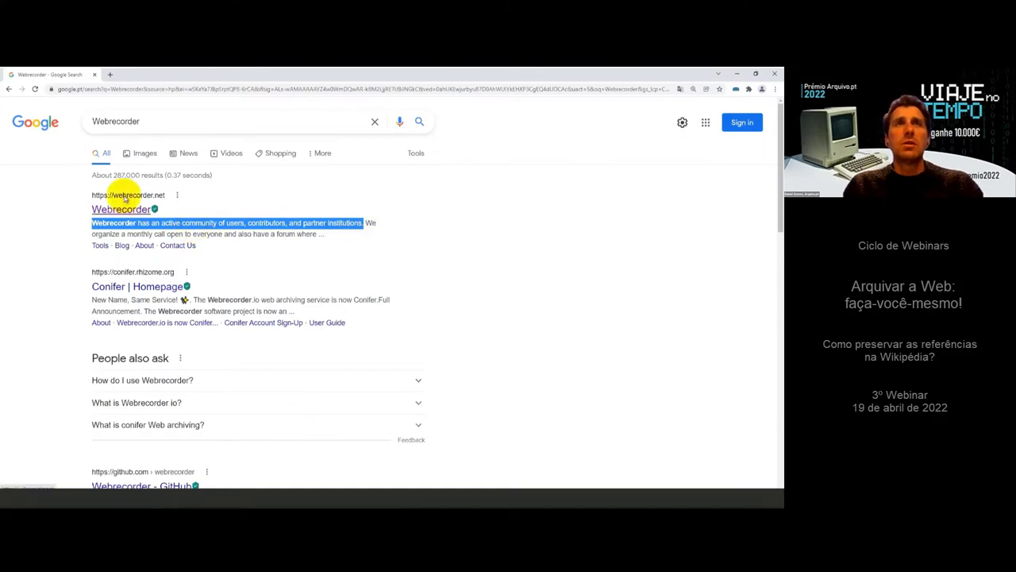
{"action": "left_click", "coordinate": [125, 199]}
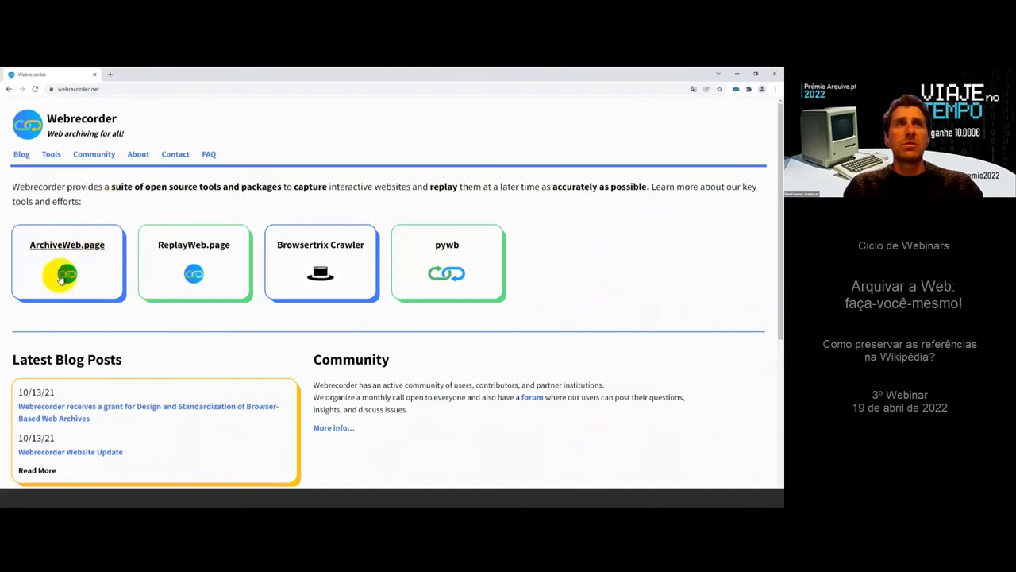
Go to the ArchiveWeb.page site and add the Webrecorder ArchiveWeb.page extension to Chrome from the Chrome Web Store.
{"action": "left_click", "coordinate": [69, 248]}
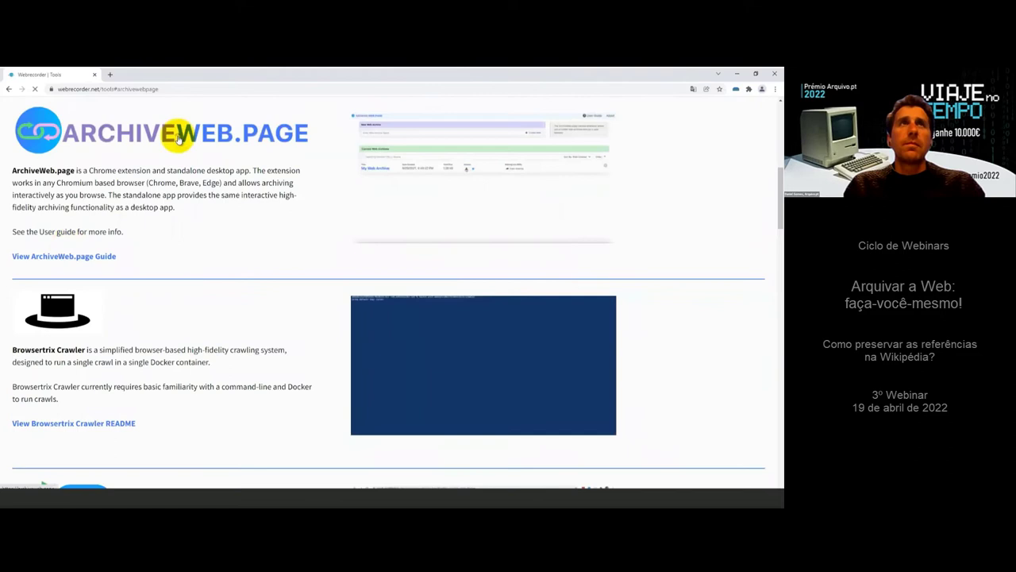
{"action": "left_click", "coordinate": [178, 135]}
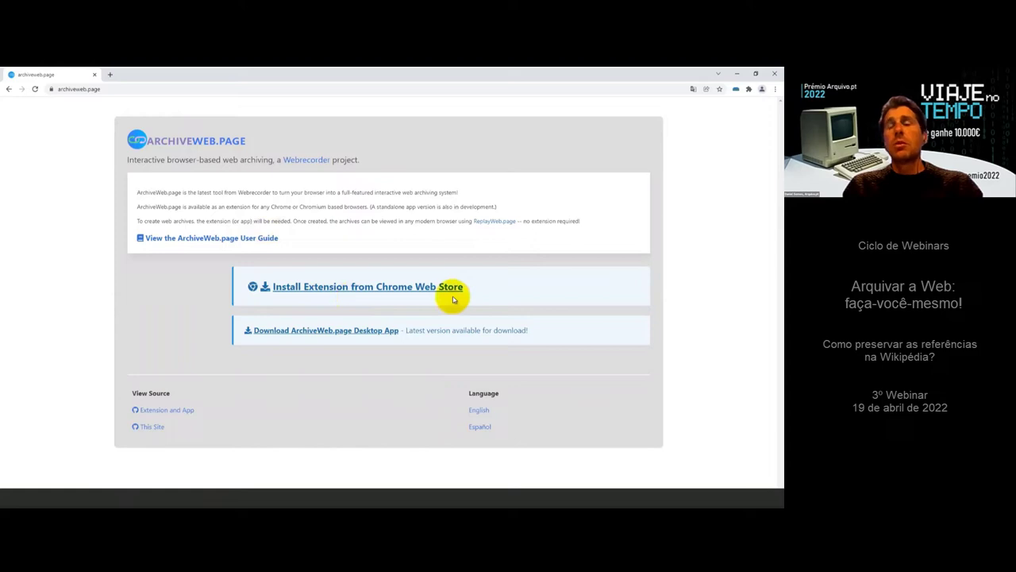
{"action": "left_click", "coordinate": [359, 290]}
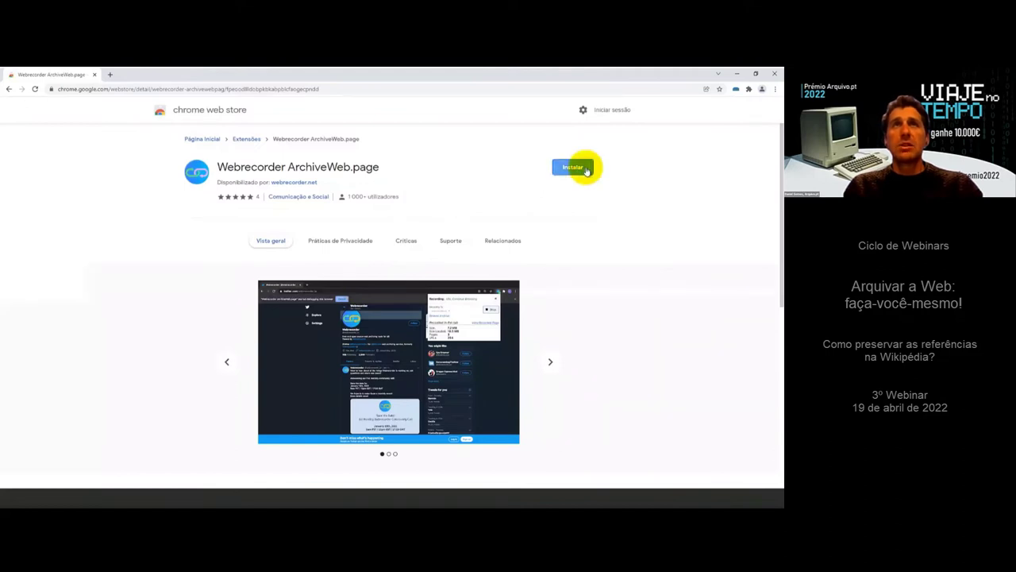
{"action": "left_click", "coordinate": [587, 170]}
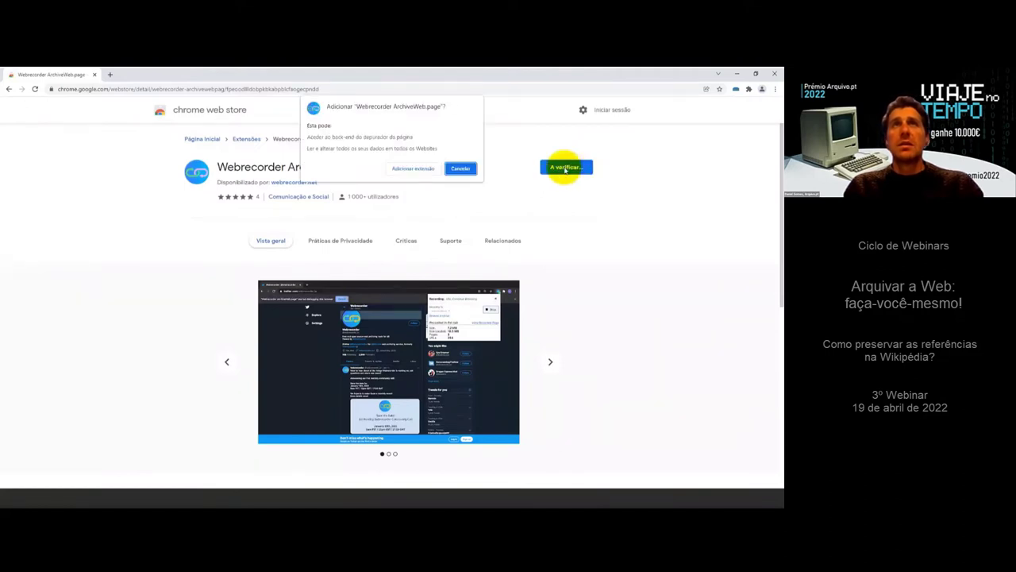
{"action": "left_click", "coordinate": [399, 172]}
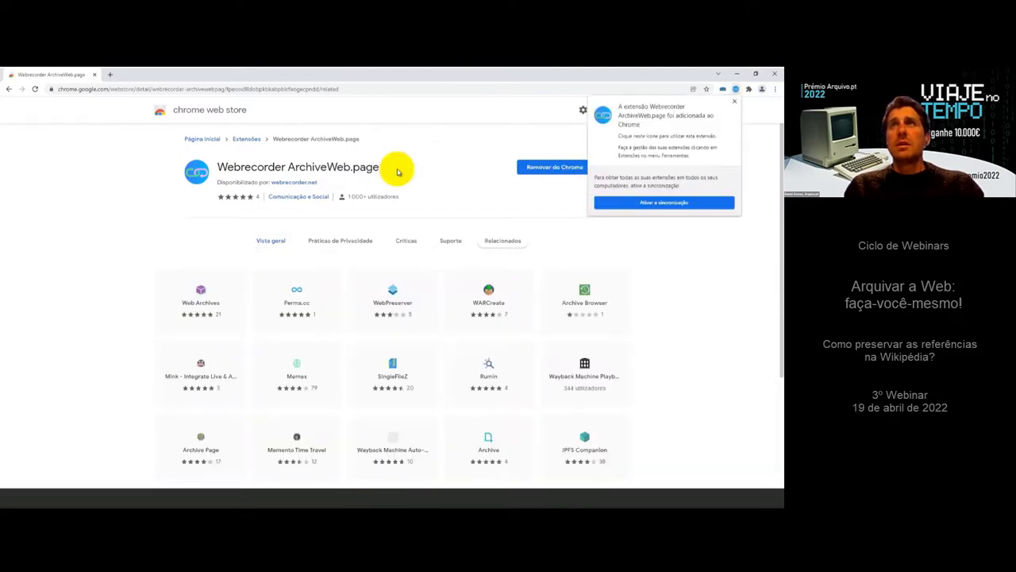
Dismiss the installation notice and pin the Webrecorder ArchiveWeb.page extension to Chrome's toolbar.
{"action": "left_click", "coordinate": [735, 104]}
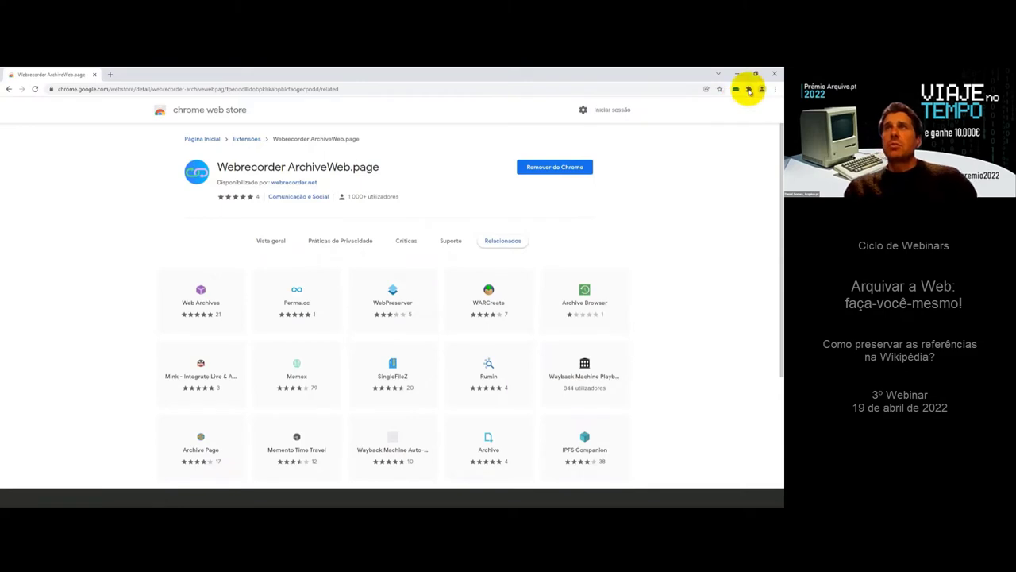
{"action": "left_click", "coordinate": [750, 90]}
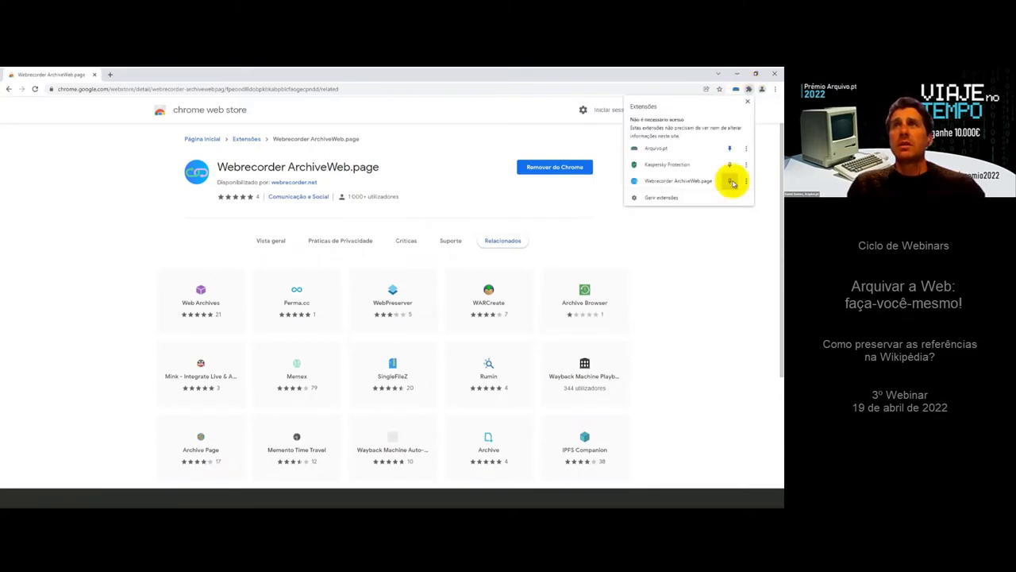
{"action": "left_click", "coordinate": [730, 182]}
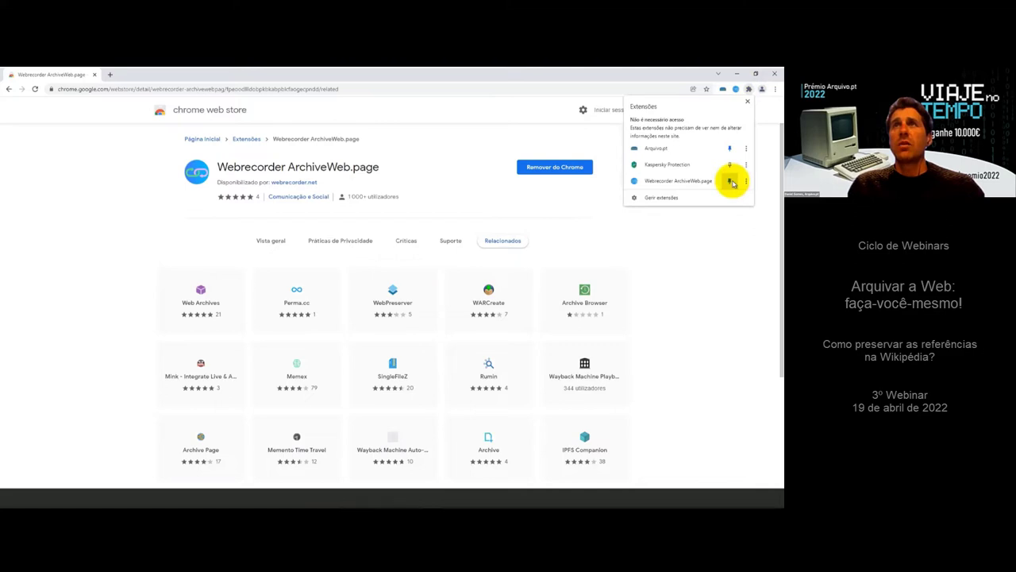
{"action": "left_click", "coordinate": [746, 103]}
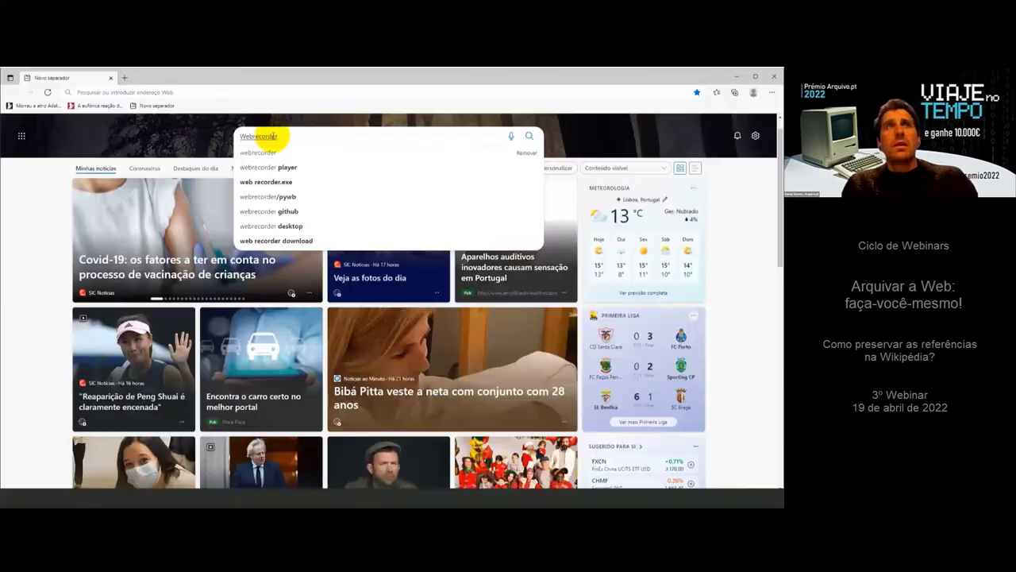
In Microsoft Edge, search for Webrecorder, open its website and go to the ArchiveWeb.page site.
{"action": "key", "text": "Return"}
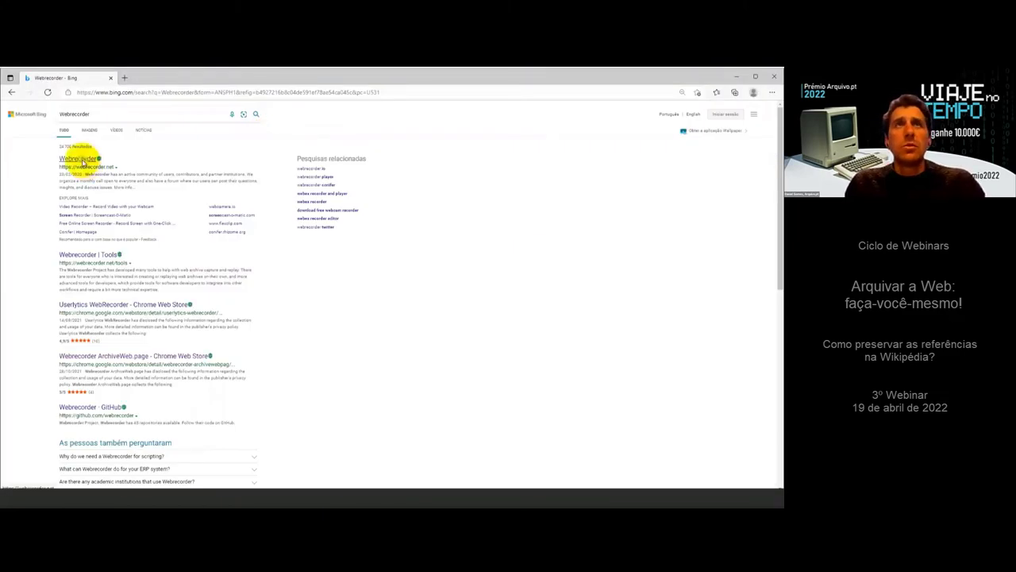
{"action": "left_click", "coordinate": [79, 159]}
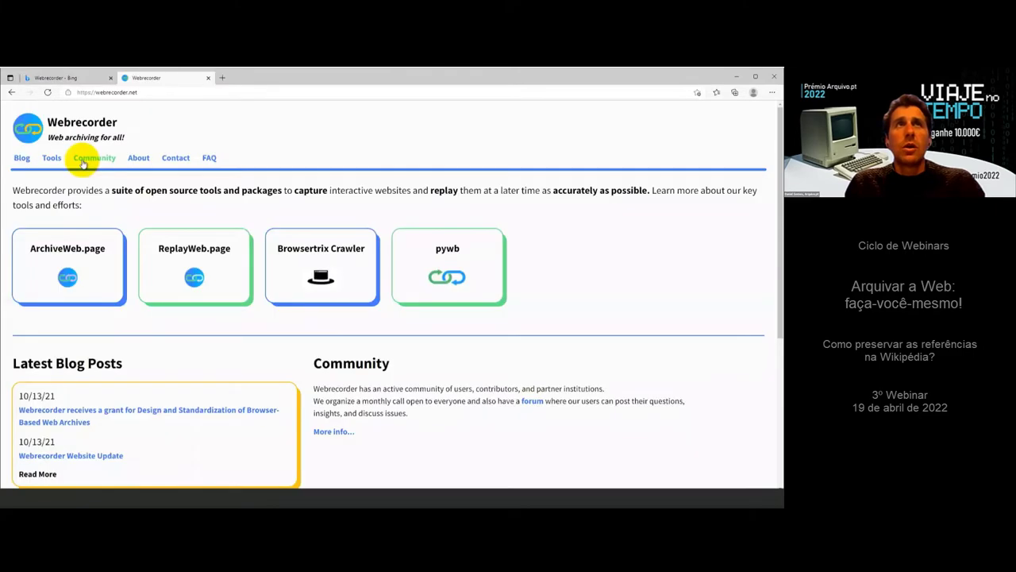
{"action": "left_click", "coordinate": [59, 254]}
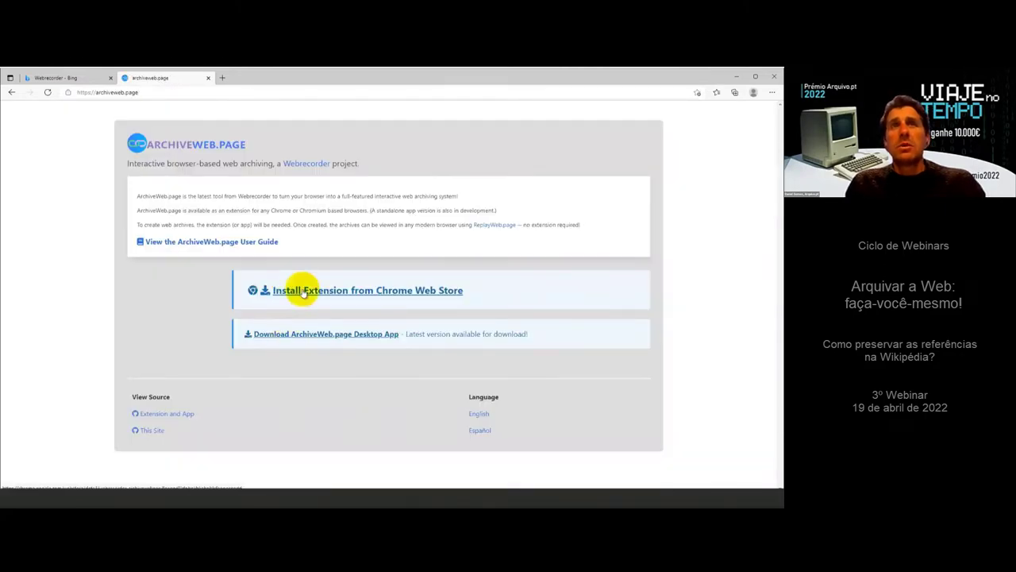
Add the Webrecorder ArchiveWeb.page extension to Edge from the Chrome Web Store and open the extension's list of web archives.
{"action": "left_click_drag", "start_coordinate": [303, 292], "coordinate": [320, 293]}
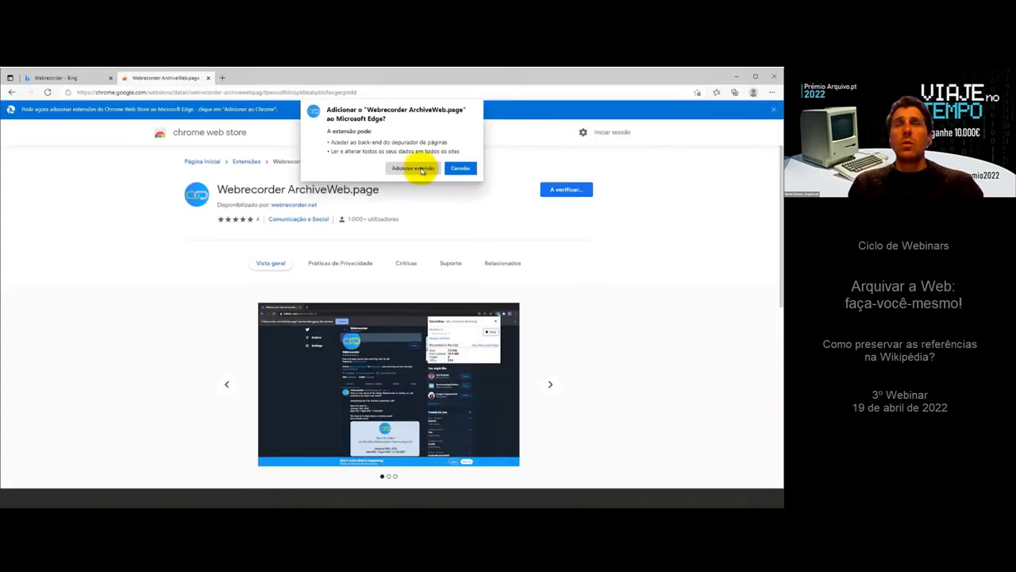
{"action": "left_click", "coordinate": [420, 168]}
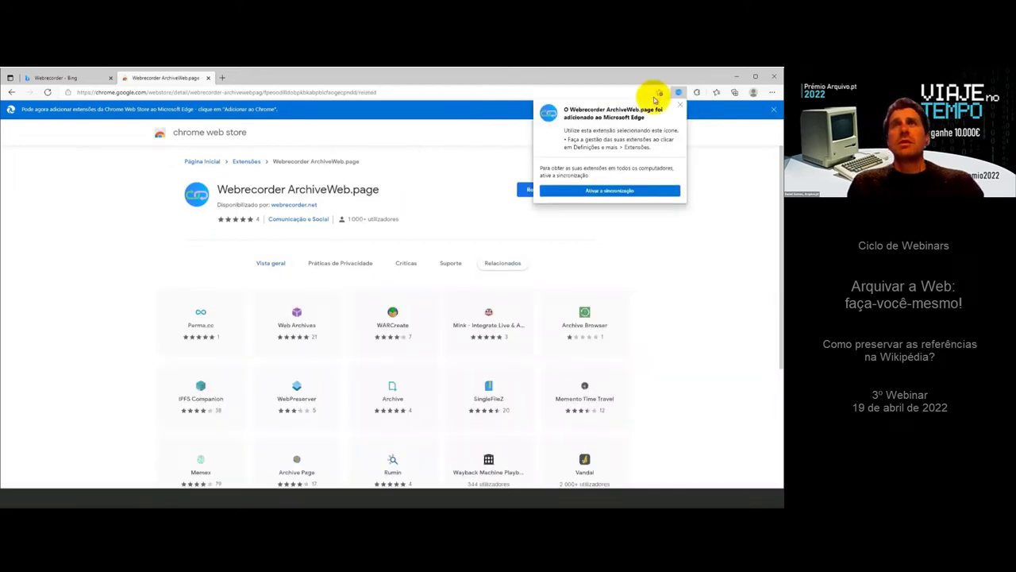
{"action": "left_click", "coordinate": [678, 104]}
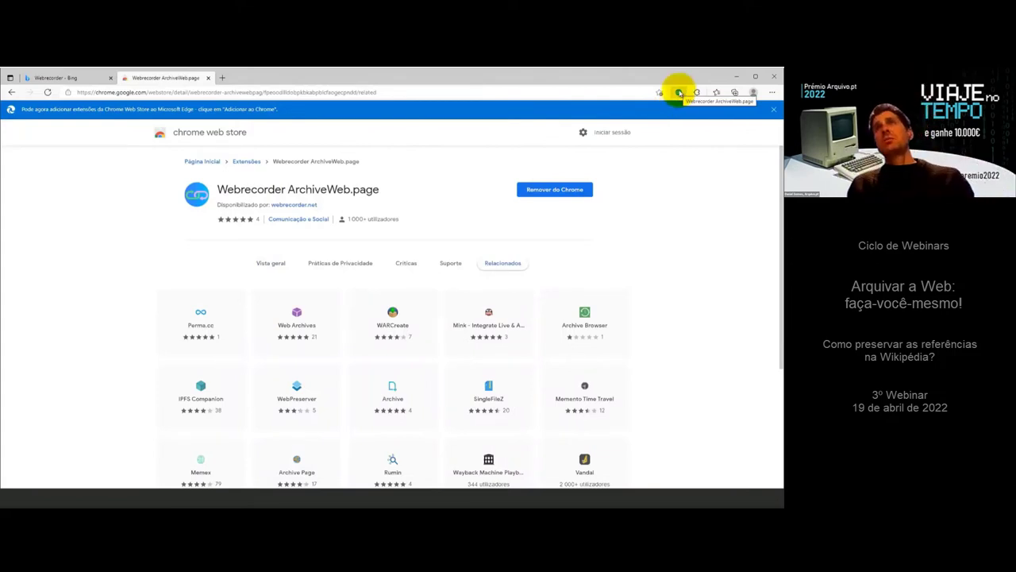
{"action": "left_click", "coordinate": [679, 93]}
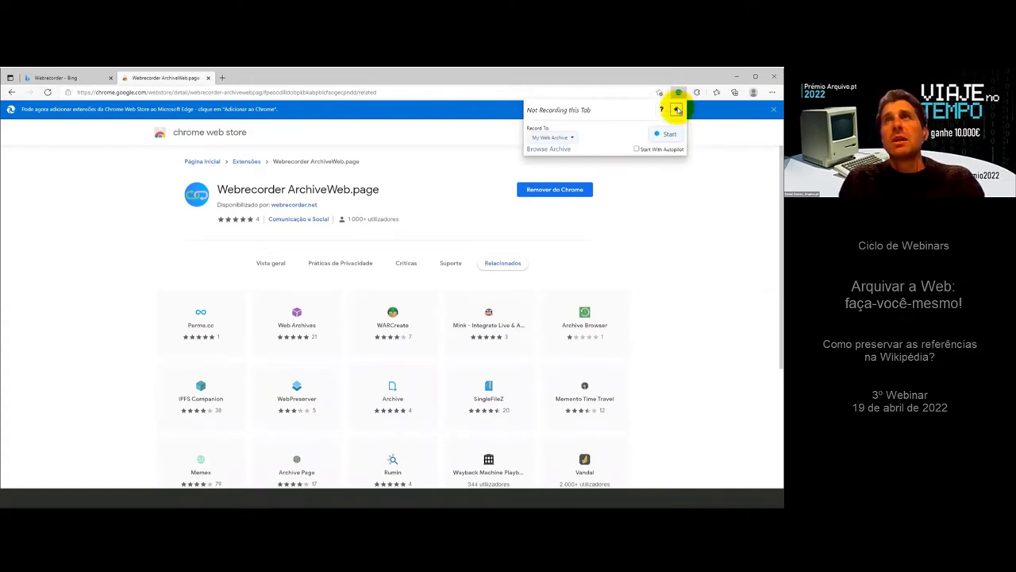
{"action": "left_click", "coordinate": [677, 109]}
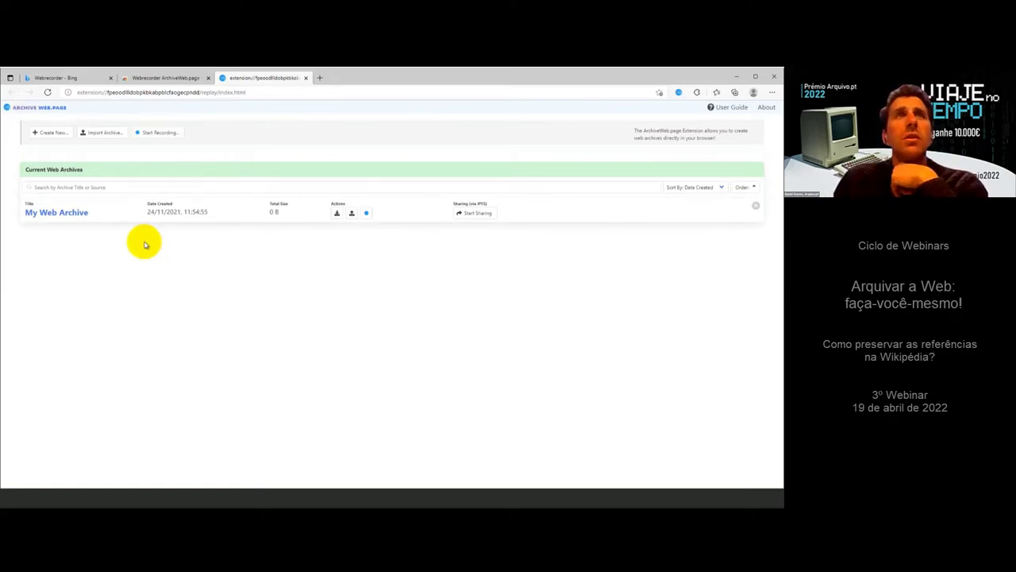
Switch to Chrome and open the ArchiveWeb.page extension's list of web archives.
{"action": "key", "text": "alt+Tab"}
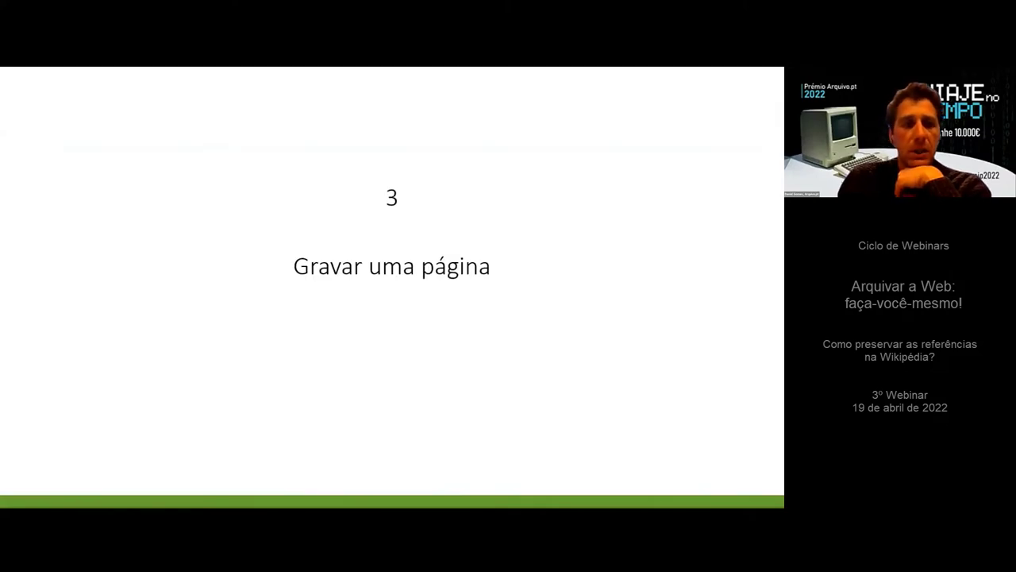
{"action": "key", "text": "super+d"}
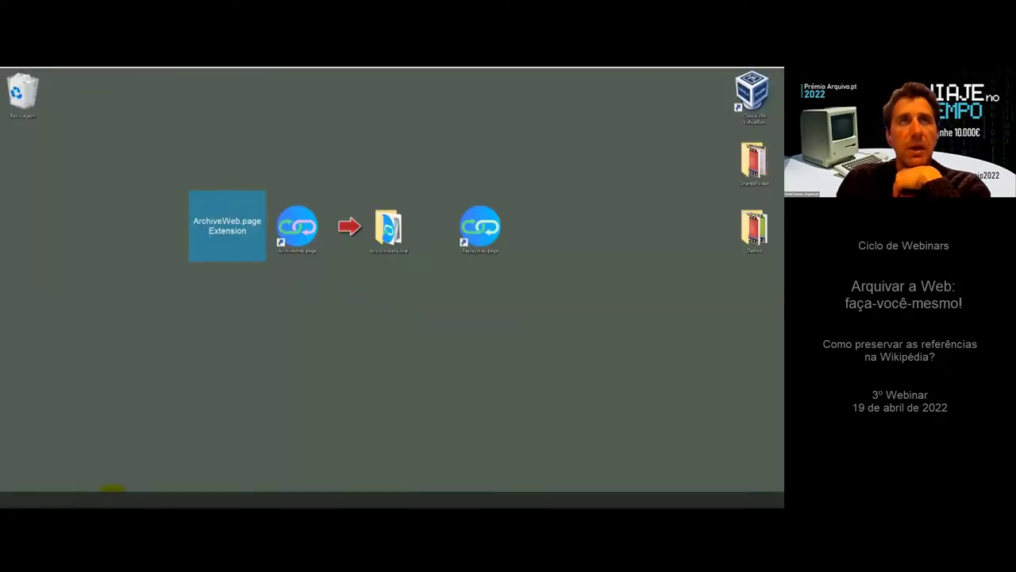
{"action": "left_click", "coordinate": [113, 496]}
{"action": "left_click", "coordinate": [737, 90]}
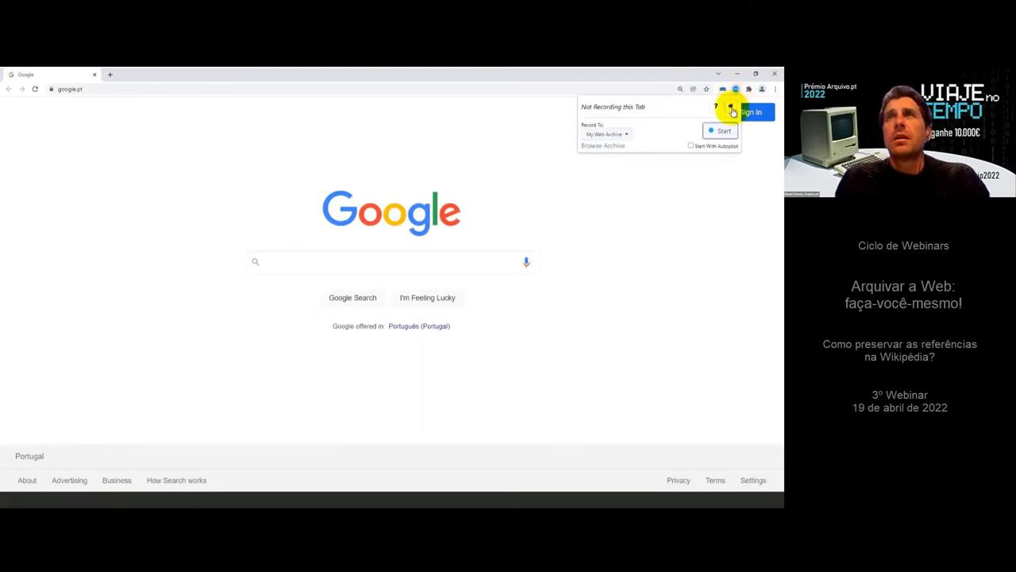
{"action": "left_click", "coordinate": [730, 108]}
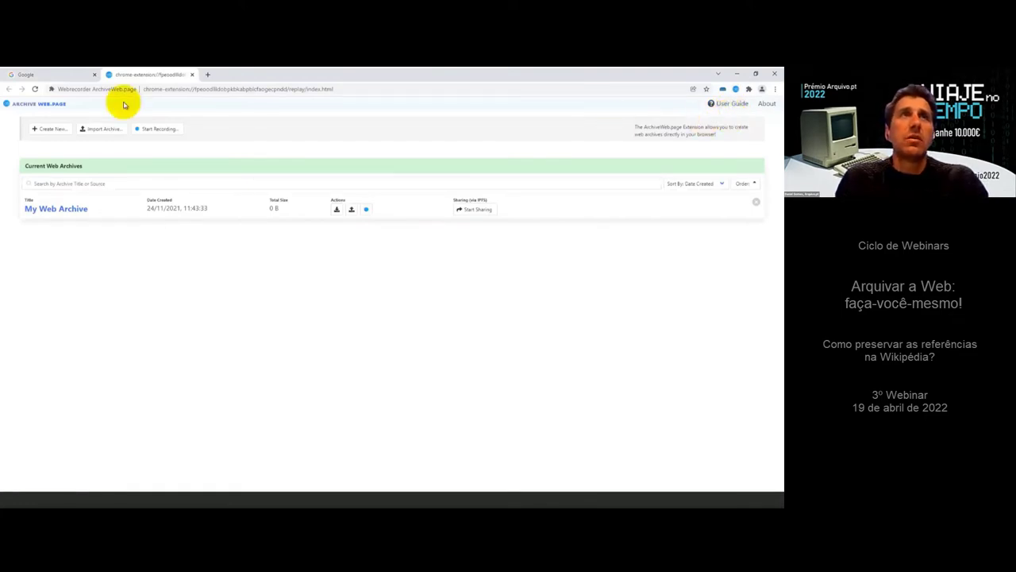
Create a new web archive titled "demo1-gravar uma página".
{"action": "left_click", "coordinate": [57, 130]}
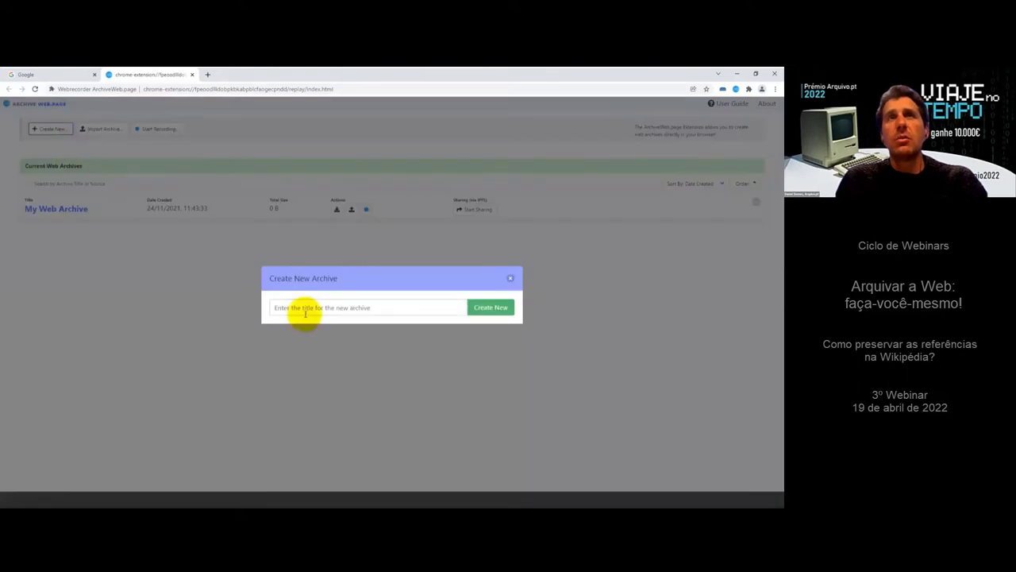
{"action": "left_click", "coordinate": [305, 309]}
{"action": "type", "text": "d"}
{"action": "left_click", "coordinate": [302, 342]}
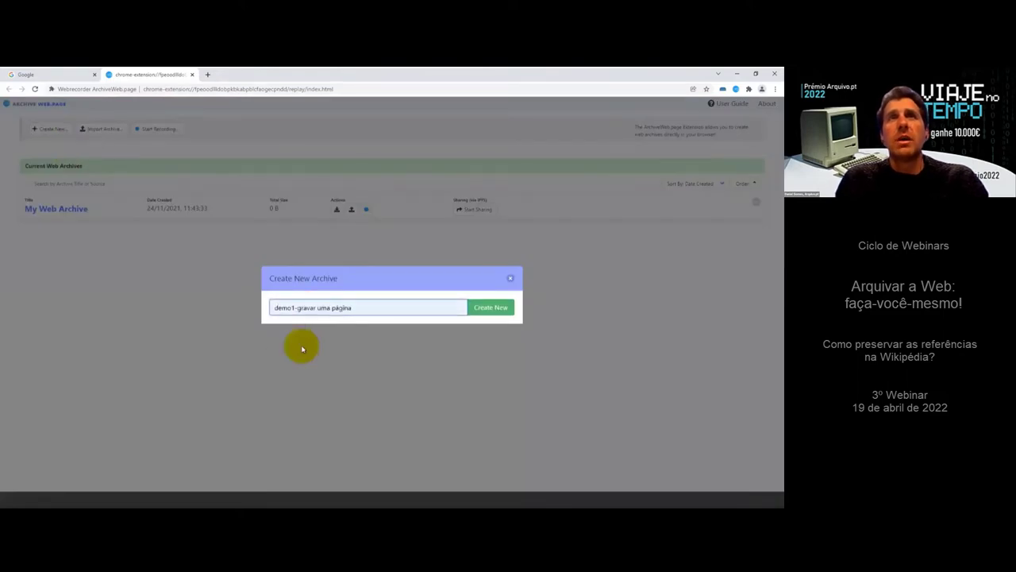
{"action": "left_click", "coordinate": [502, 308]}
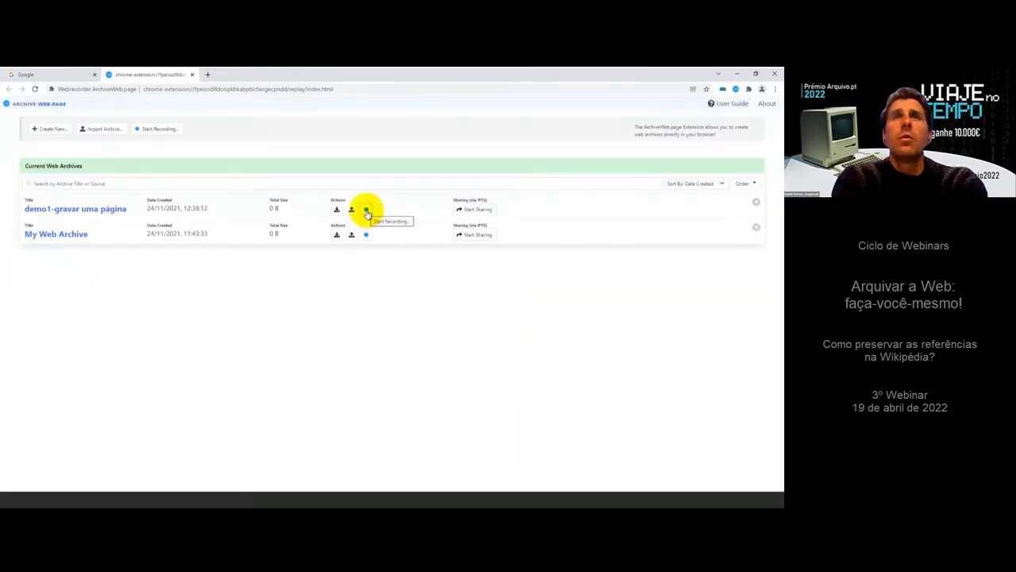
{"action": "left_click", "coordinate": [366, 210]}
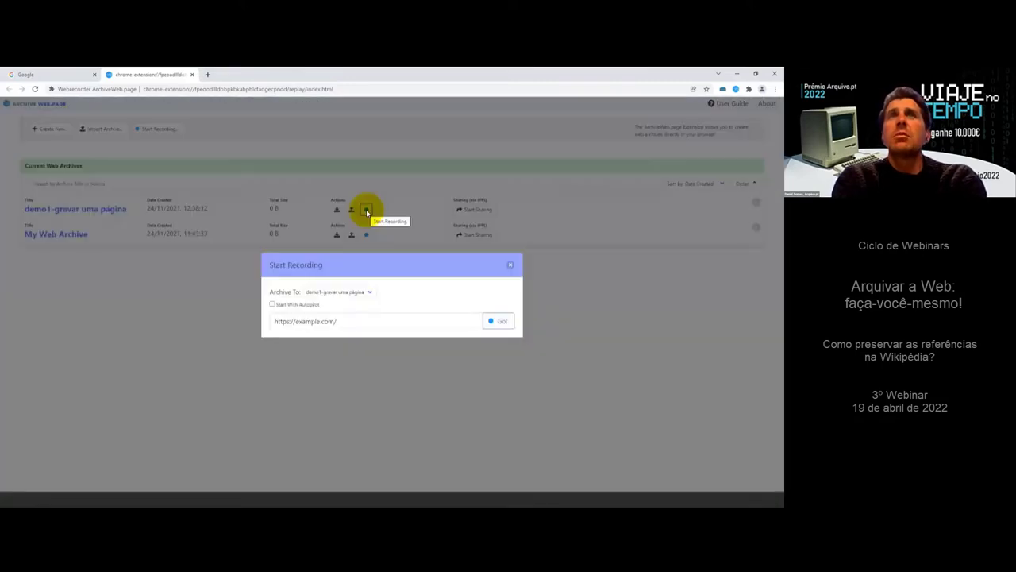
{"action": "left_click", "coordinate": [347, 323]}
{"action": "left_click", "coordinate": [299, 322], "text": "shift"}
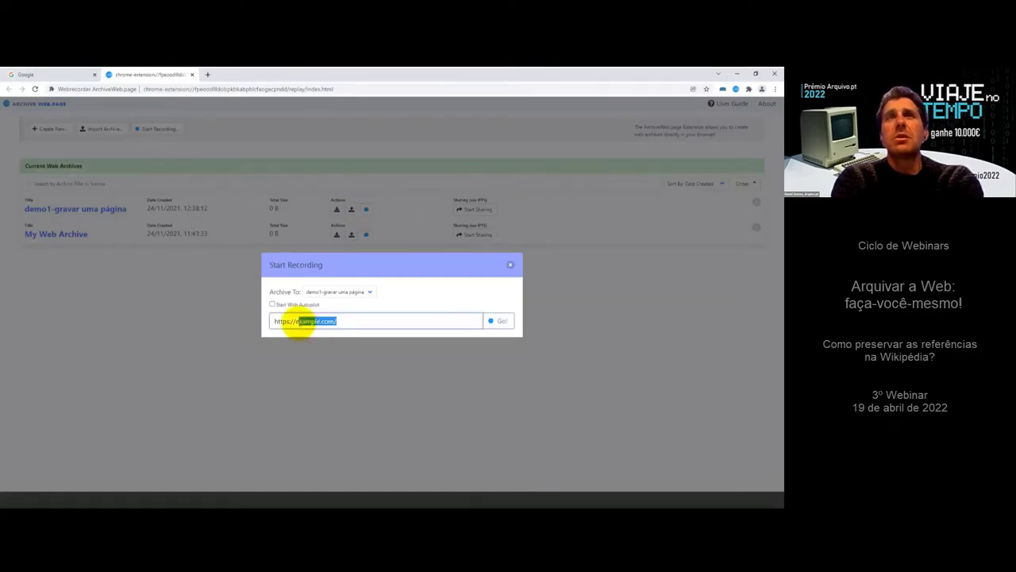
{"action": "type", "text": "lisboa"}
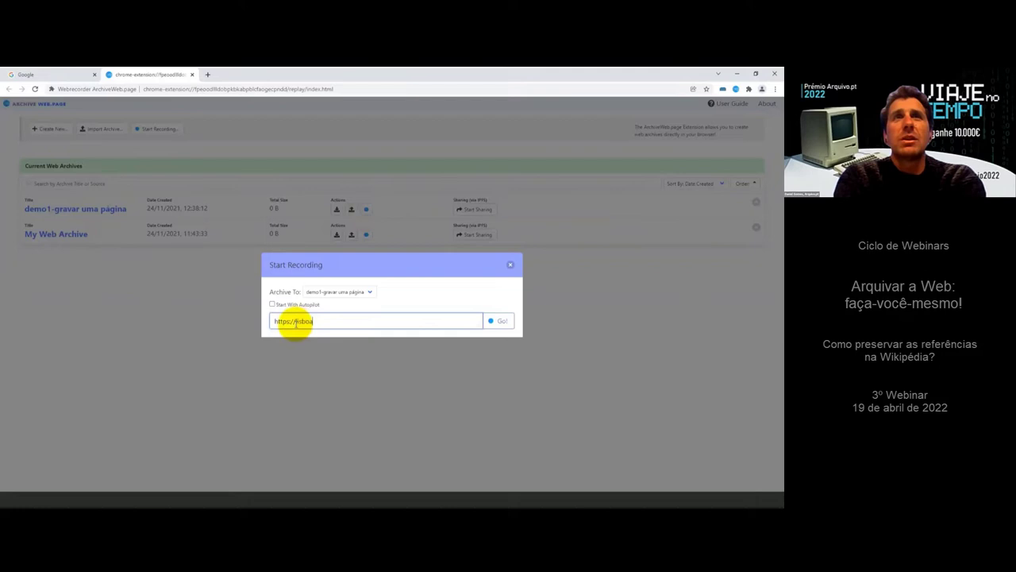
{"action": "type", "text": ".pt"}
{"action": "left_click_drag", "start_coordinate": [318, 323], "coordinate": [272, 321]}
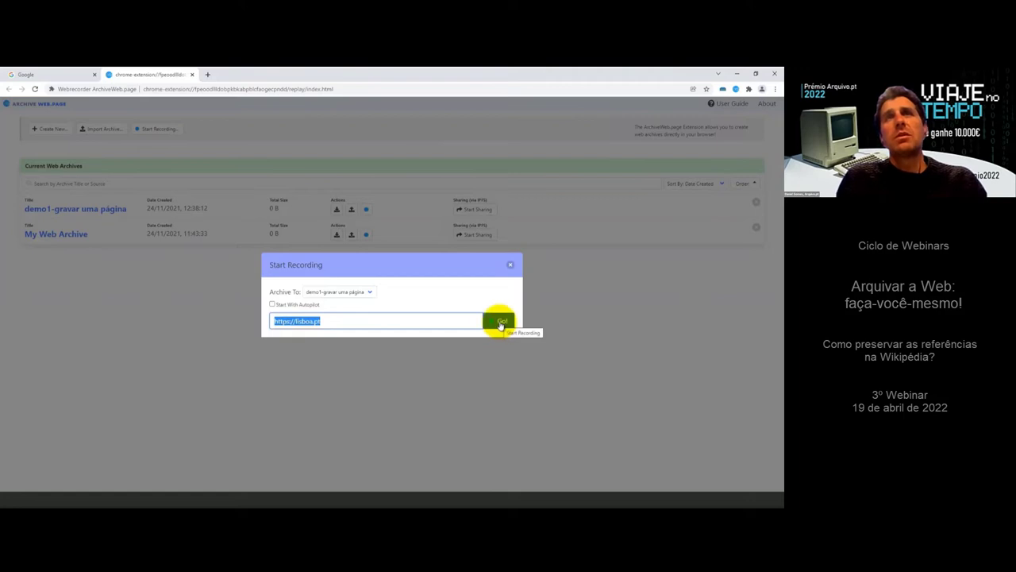
{"action": "left_click", "coordinate": [500, 324]}
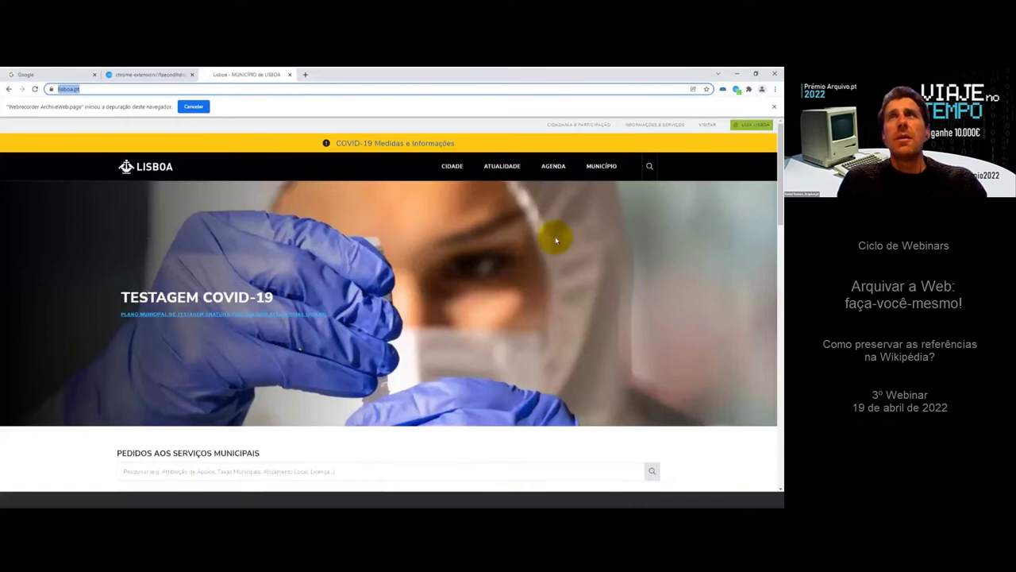
Check the extension's recording status for the Lisboa page and stop the recording.
{"action": "left_click", "coordinate": [738, 90]}
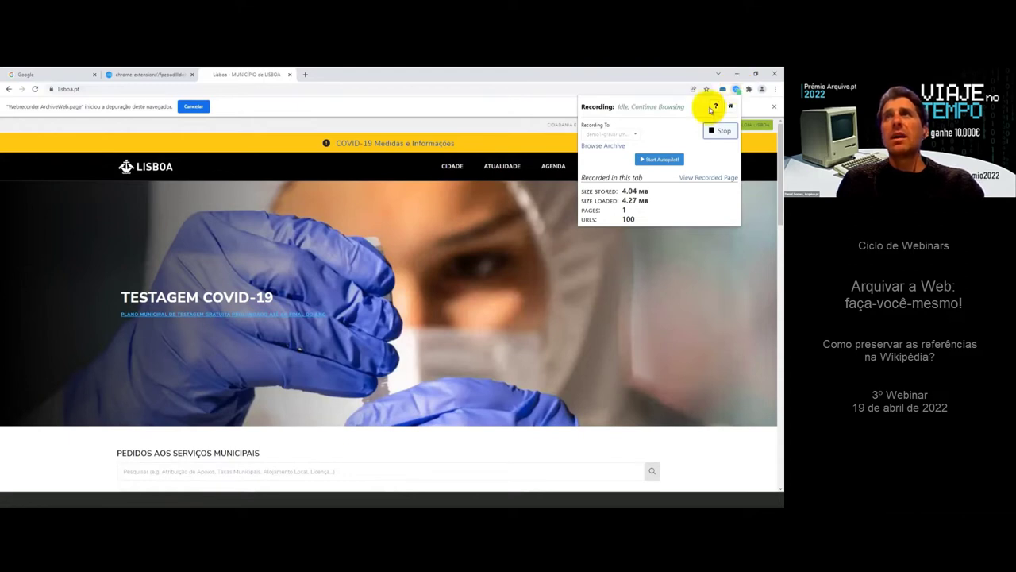
{"action": "key", "text": "ctrl+l"}
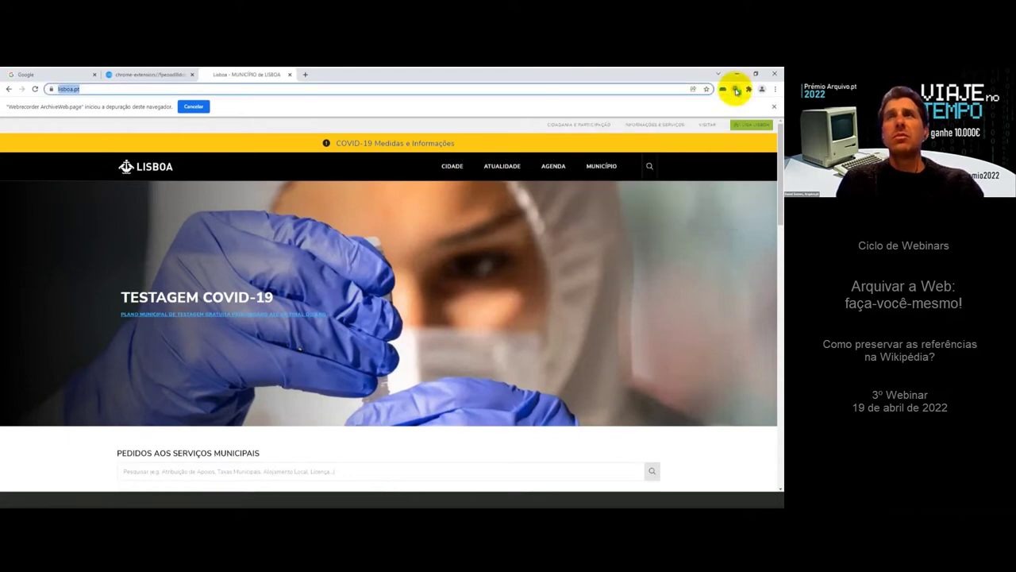
{"action": "left_click", "coordinate": [736, 90]}
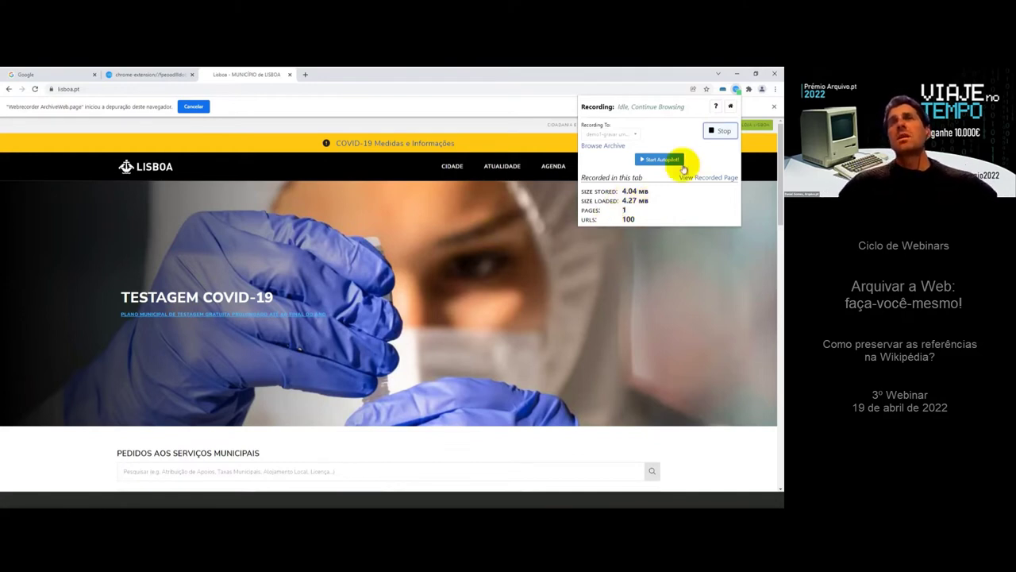
{"action": "left_click", "coordinate": [723, 133]}
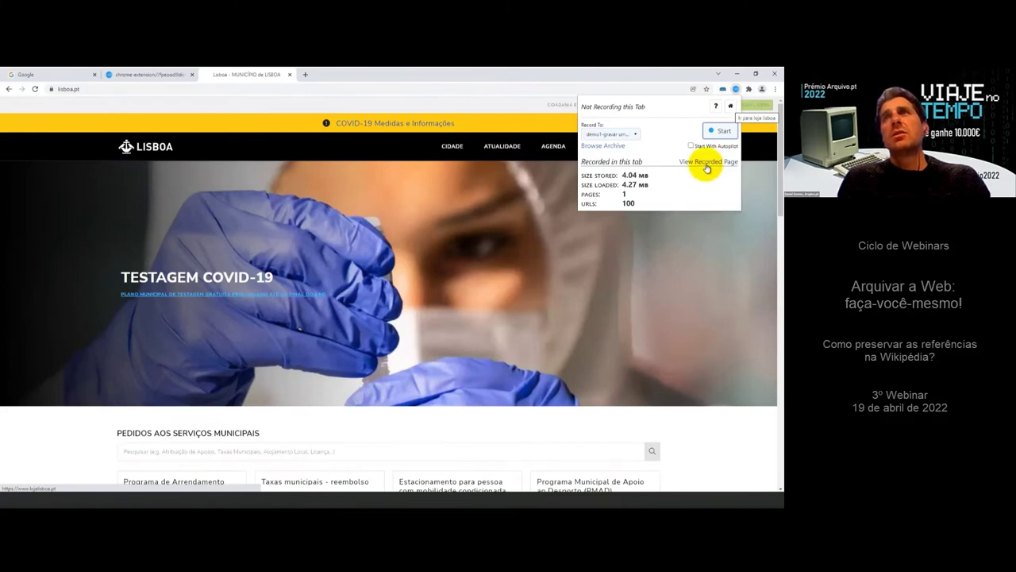
Open the "demo1-gravar uma página" archive from the extension's home page, view the recorded Lisboa page and return to the archive's page list.
{"action": "left_click", "coordinate": [731, 106]}
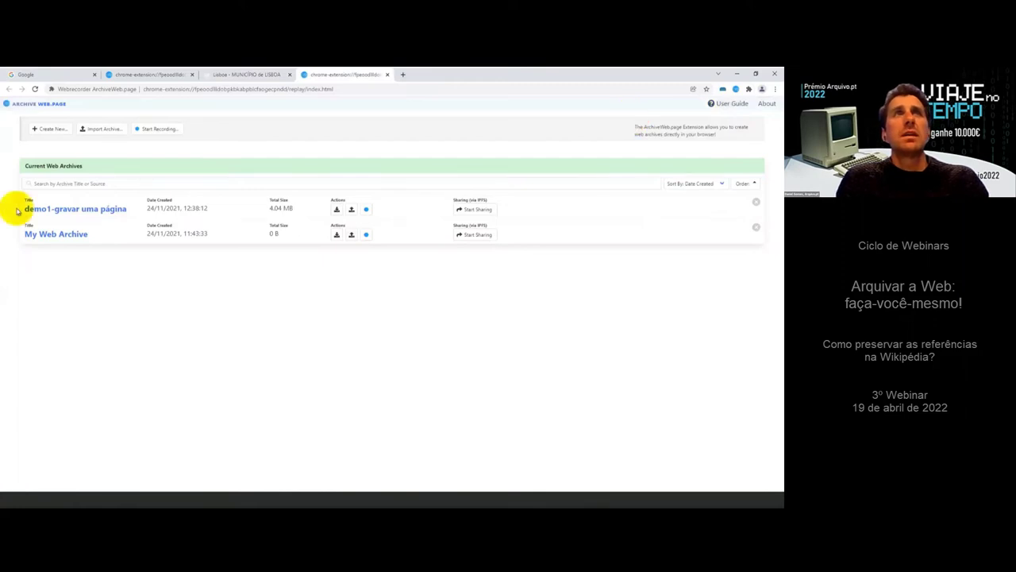
{"action": "left_click", "coordinate": [83, 209]}
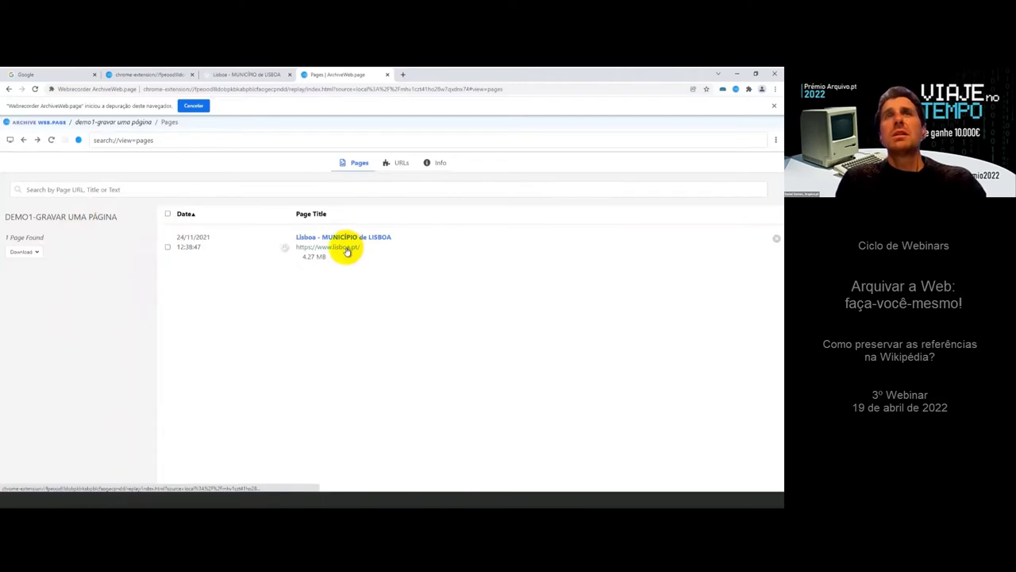
{"action": "left_click_drag", "start_coordinate": [345, 249], "coordinate": [342, 230]}
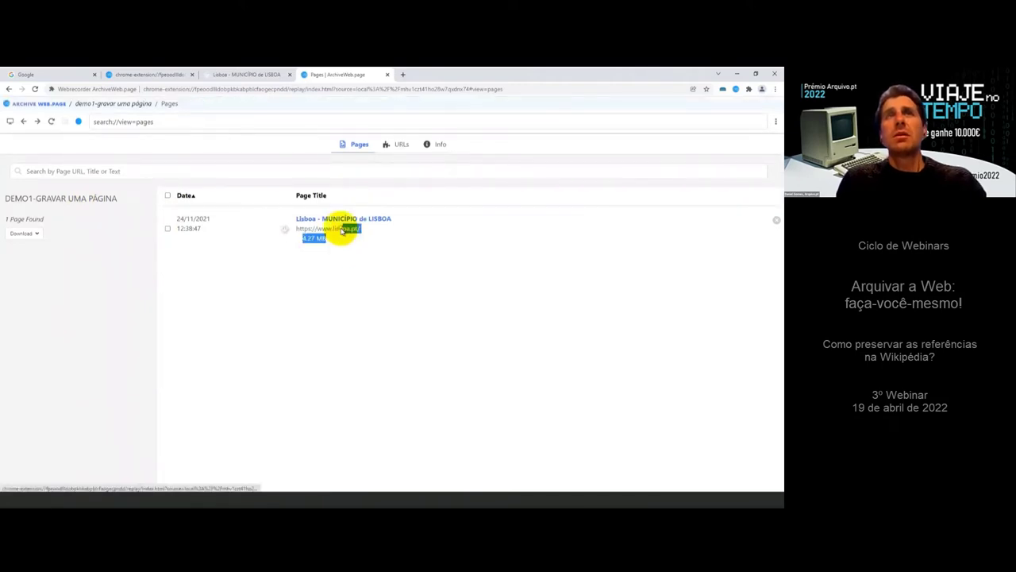
{"action": "left_click", "coordinate": [342, 229]}
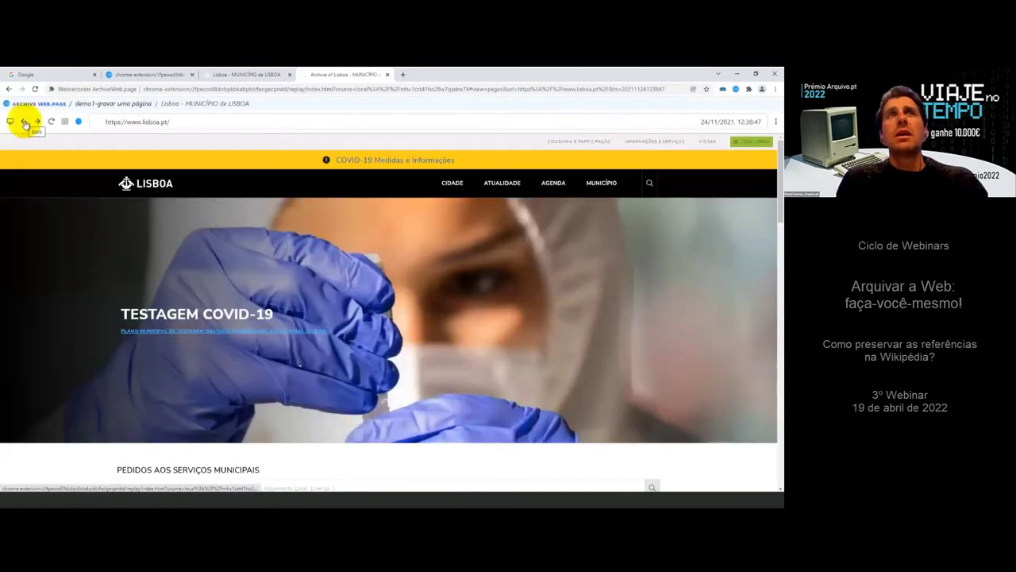
{"action": "left_click", "coordinate": [24, 122]}
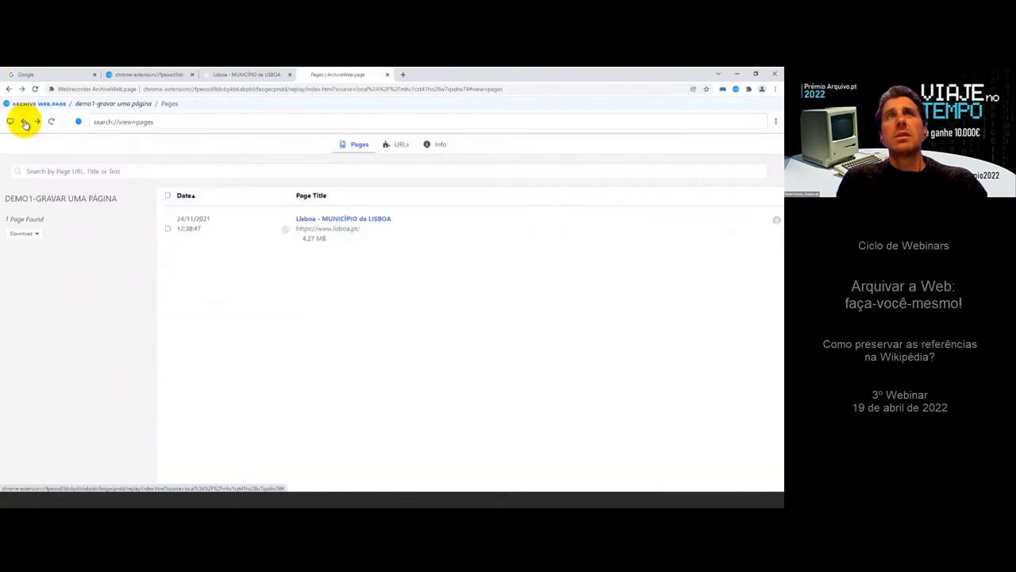
Download the whole archive as WACZ and save it in the ArquivoWebLocal folder on the desktop.
{"action": "left_click", "coordinate": [35, 234]}
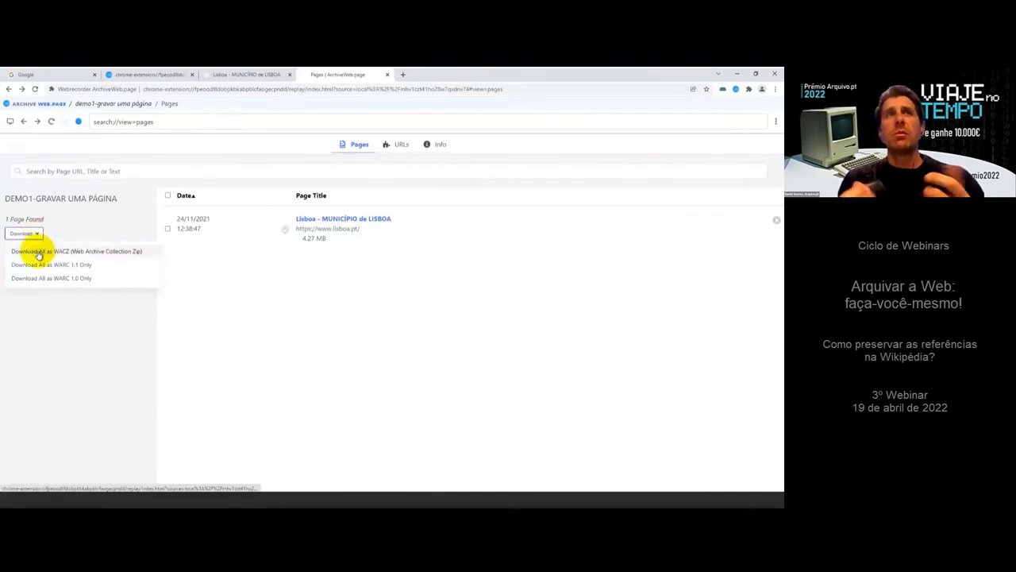
{"action": "left_click", "coordinate": [38, 252]}
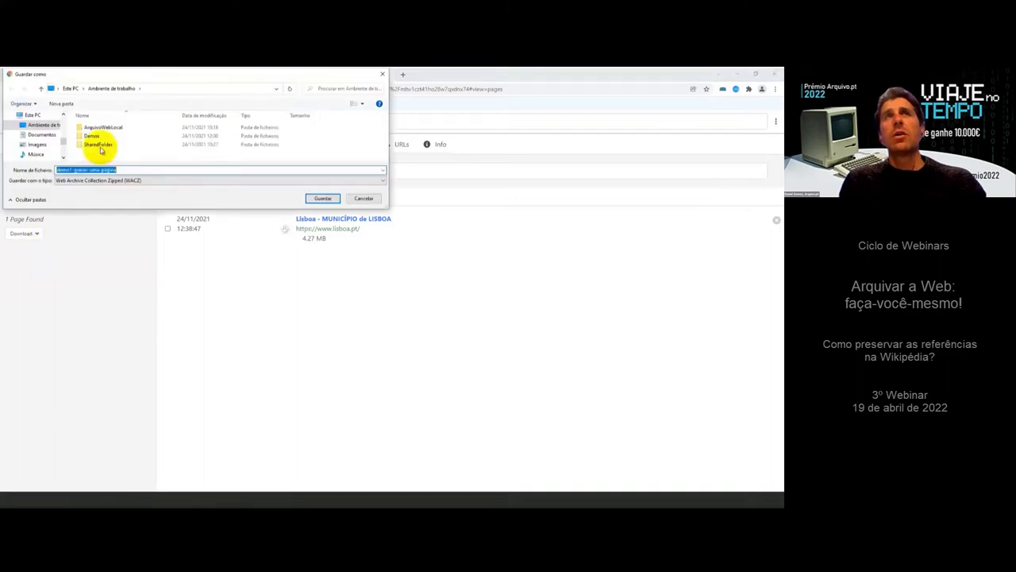
{"action": "double_click", "coordinate": [101, 127]}
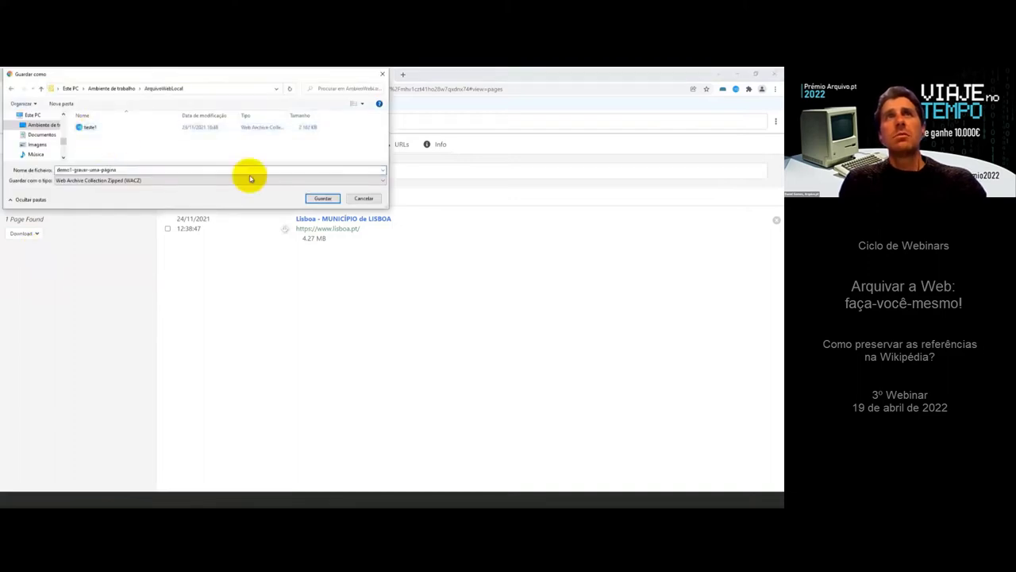
{"action": "left_click", "coordinate": [324, 199]}
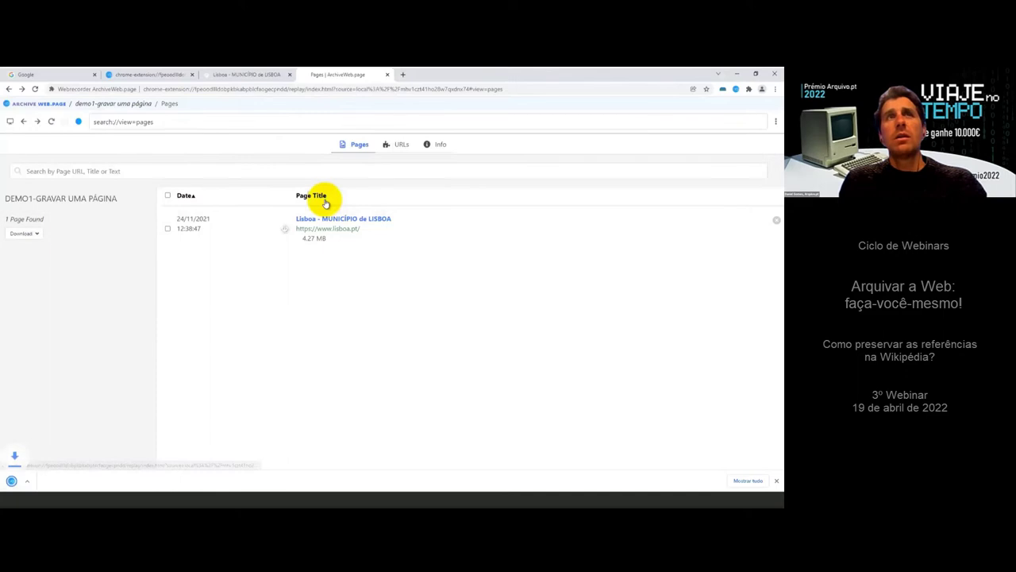
Download the whole archive as WARC 1.1 and save it in the ArquivoWebLocal folder.
{"action": "left_click", "coordinate": [30, 233]}
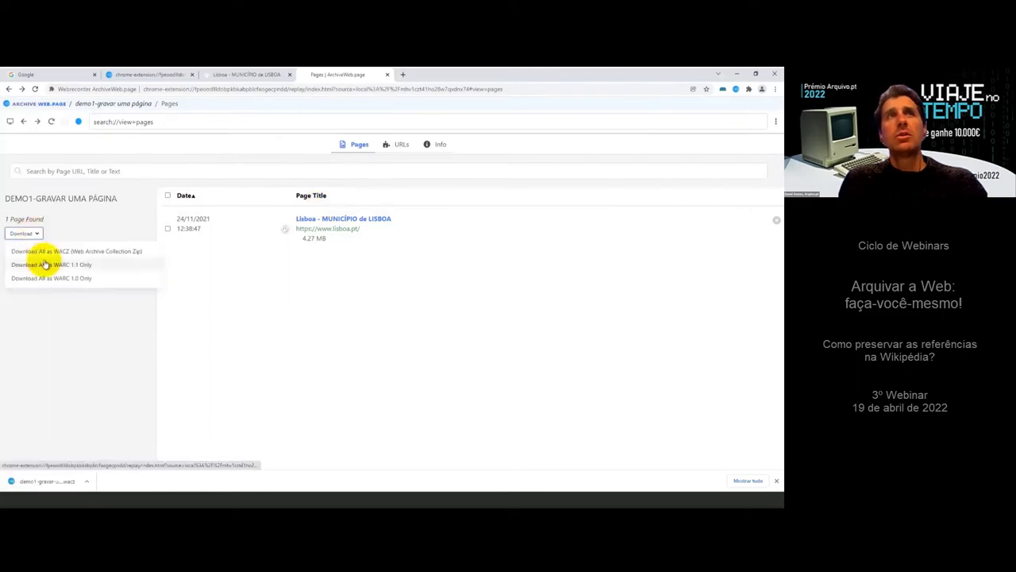
{"action": "left_click", "coordinate": [46, 265]}
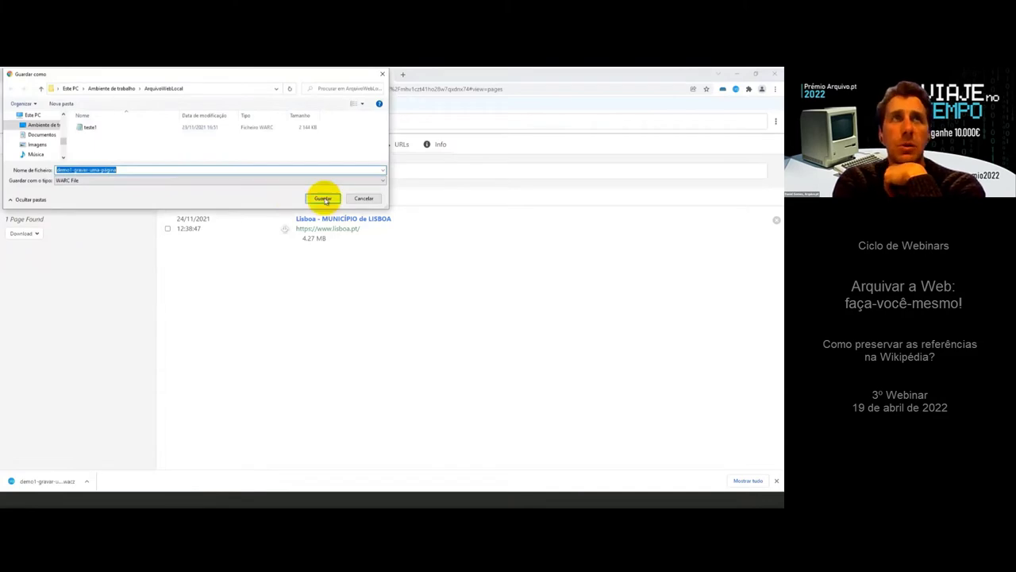
{"action": "left_click", "coordinate": [323, 199]}
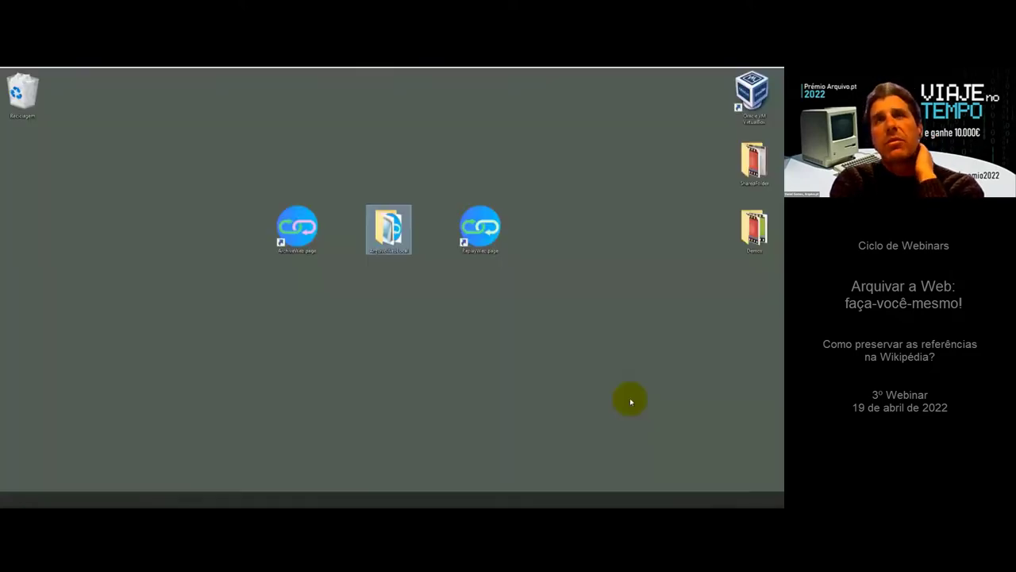
Inspect the downloaded demo1 WACZ and WARC files in the desktop's ArquivoWebLocal folder, and minimize the folder window.
{"action": "double_click", "coordinate": [389, 227]}
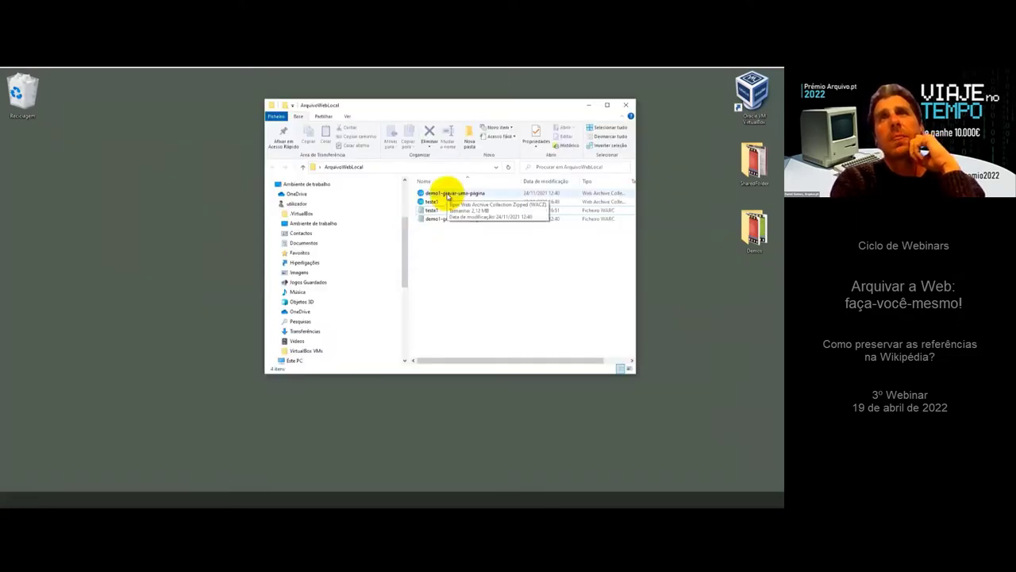
{"action": "left_click", "coordinate": [448, 197]}
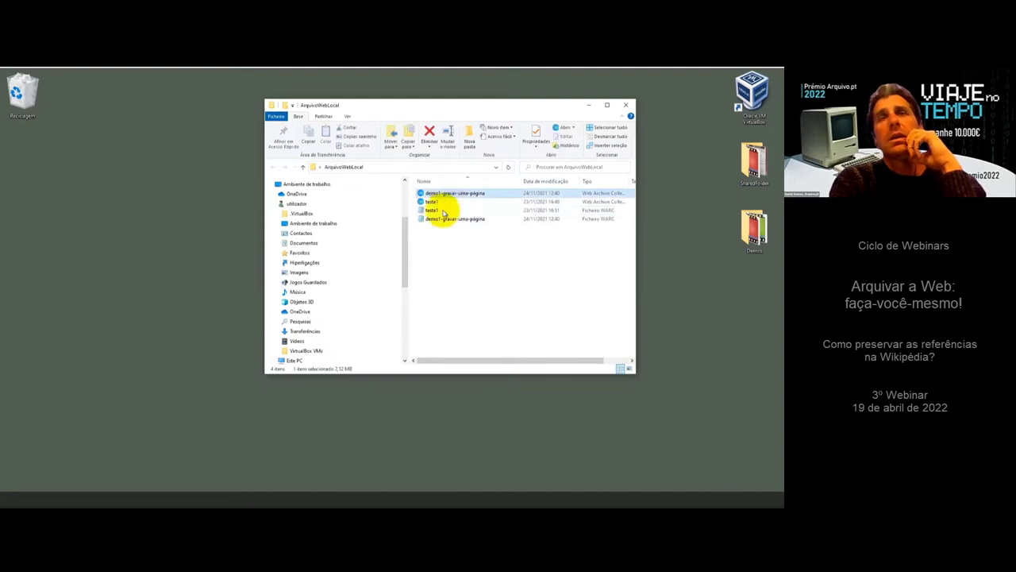
{"action": "left_click", "coordinate": [445, 219]}
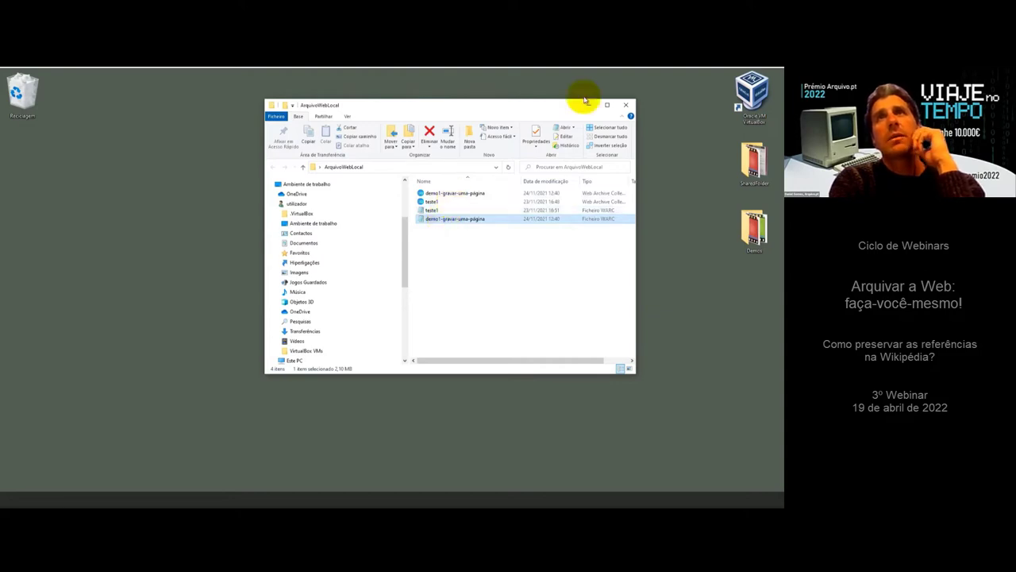
{"action": "left_click", "coordinate": [591, 104]}
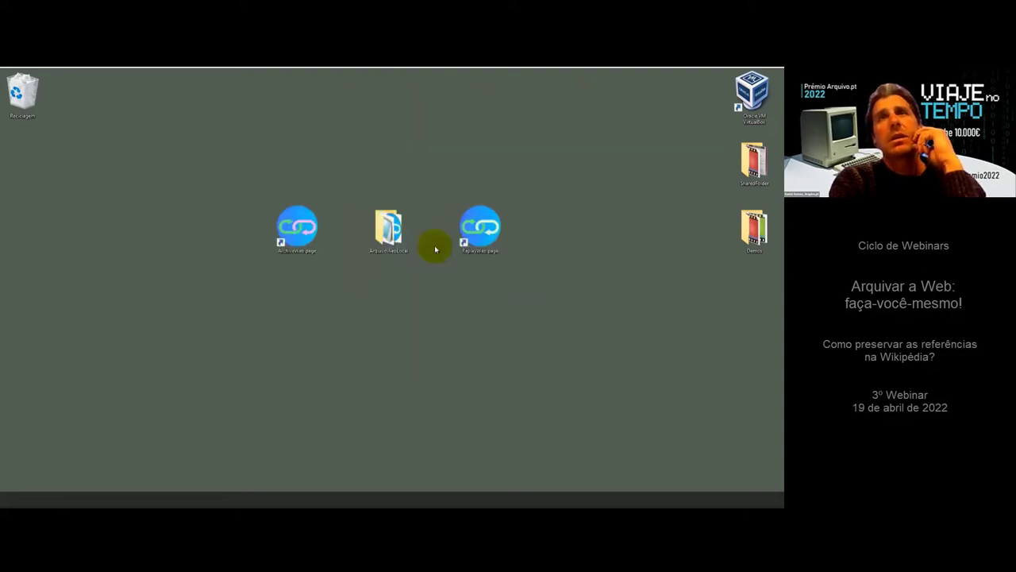
Open the demo1-gravar-uma-página WACZ file from ArquivoWebLocal with ReplayWeb.page, always using that application for .wacz files.
{"action": "double_click", "coordinate": [389, 233]}
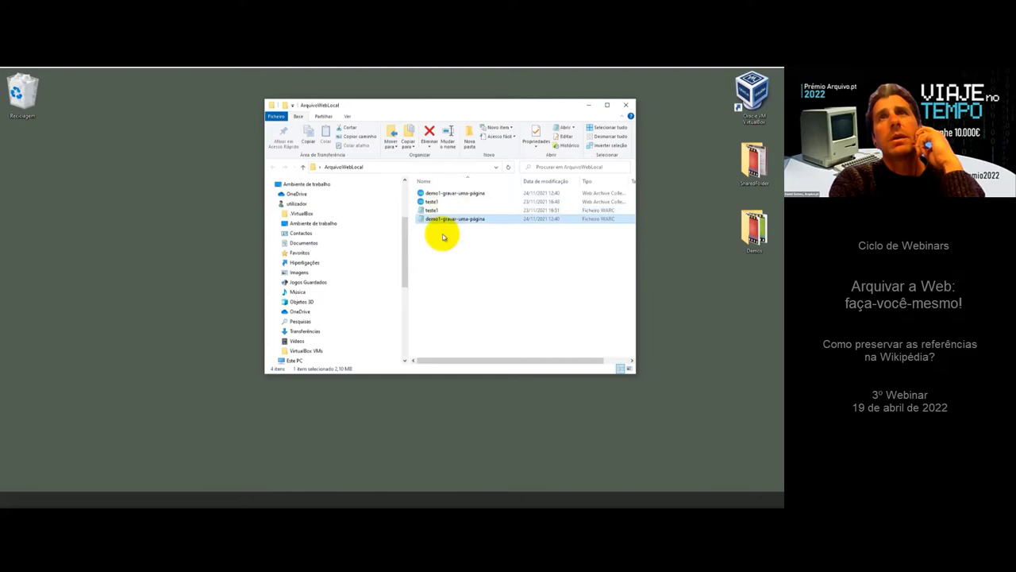
{"action": "right_click", "coordinate": [442, 194]}
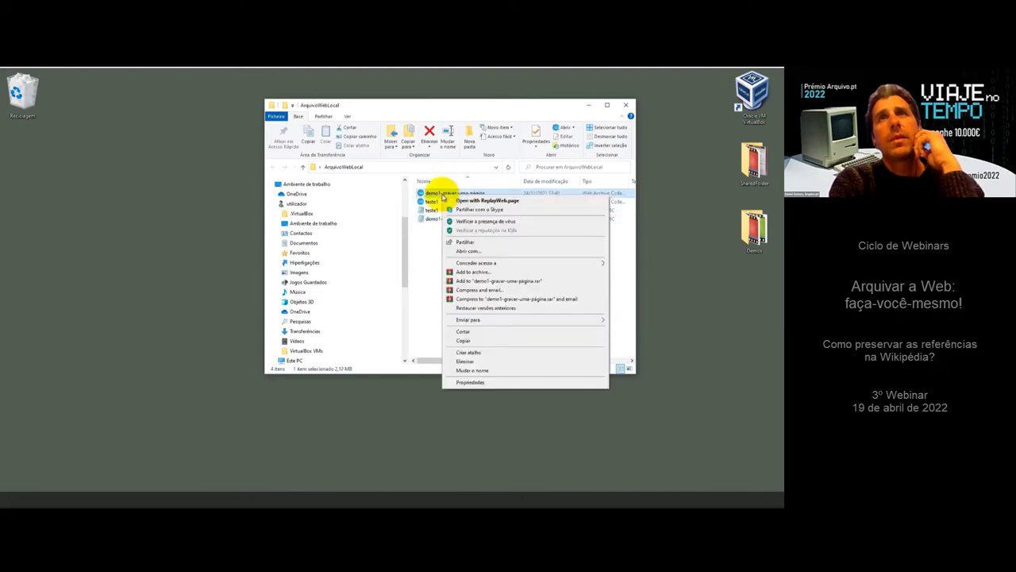
{"action": "left_click", "coordinate": [445, 200]}
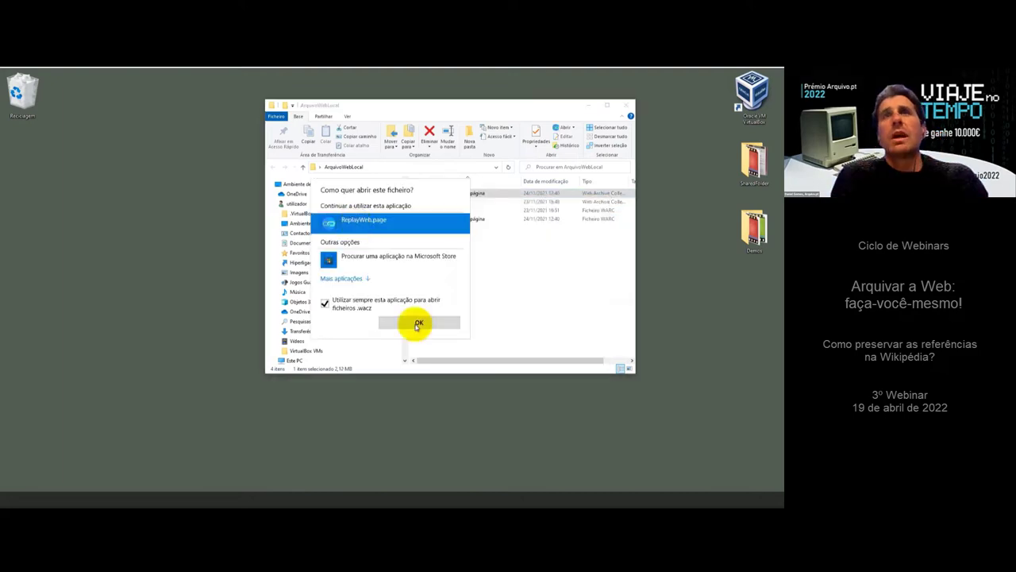
{"action": "left_click", "coordinate": [419, 324]}
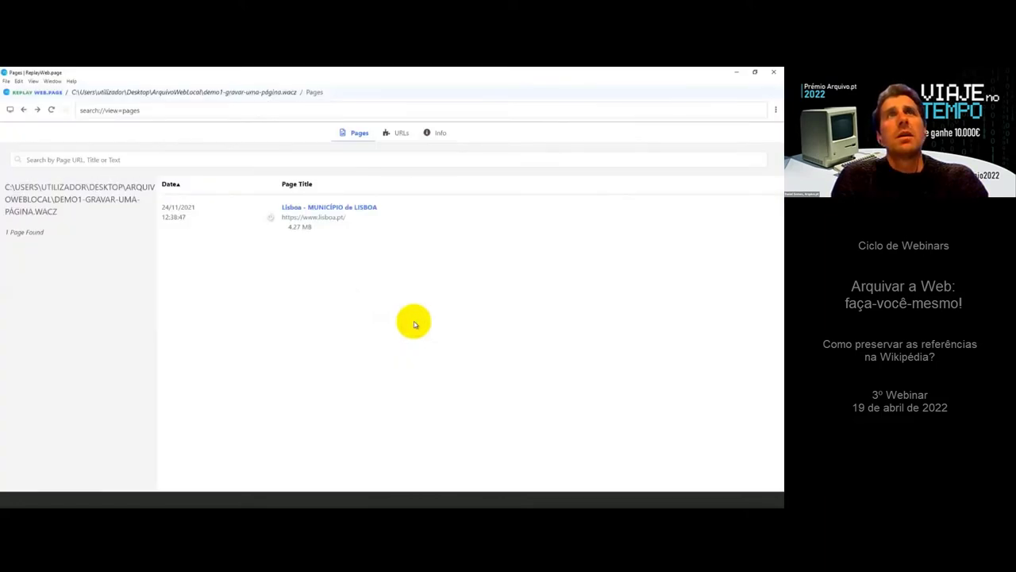
Examine the local archive's file path and capture date in ReplayWeb.page, and browse the archived Lisboa page from start to end.
{"action": "left_click_drag", "start_coordinate": [337, 96], "coordinate": [67, 86]}
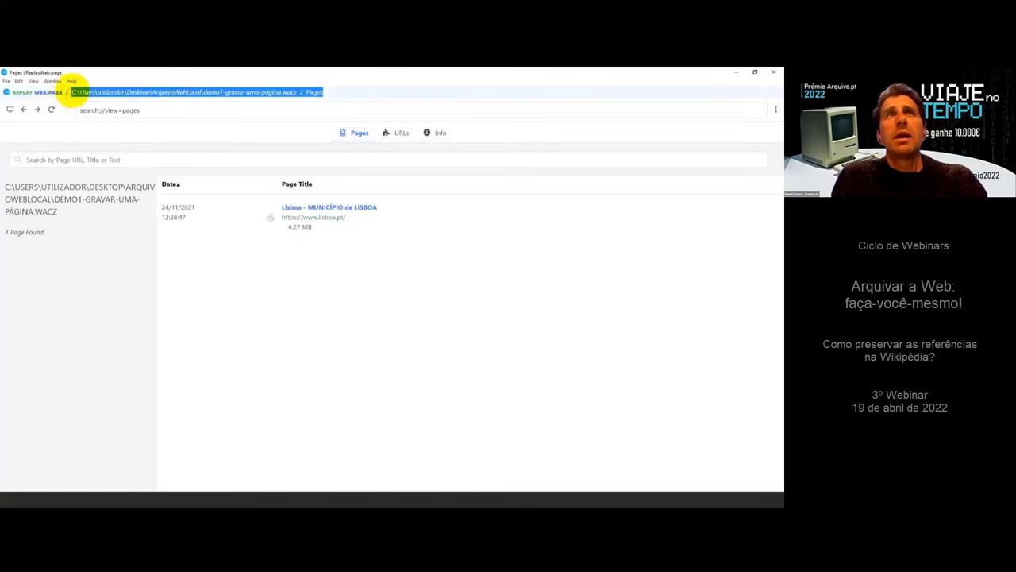
{"action": "left_click_drag", "start_coordinate": [162, 208], "coordinate": [184, 218]}
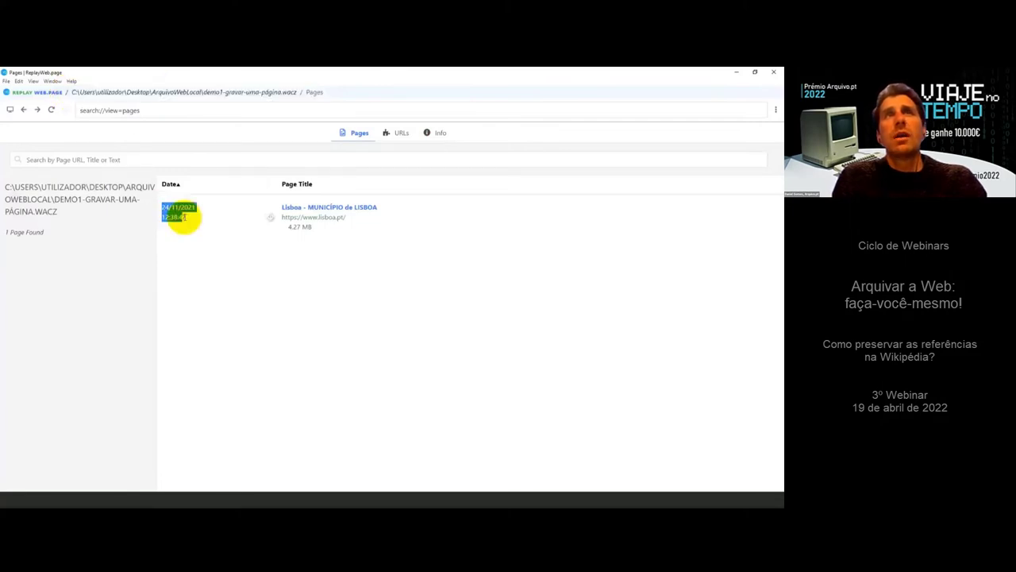
{"action": "left_click", "coordinate": [318, 221]}
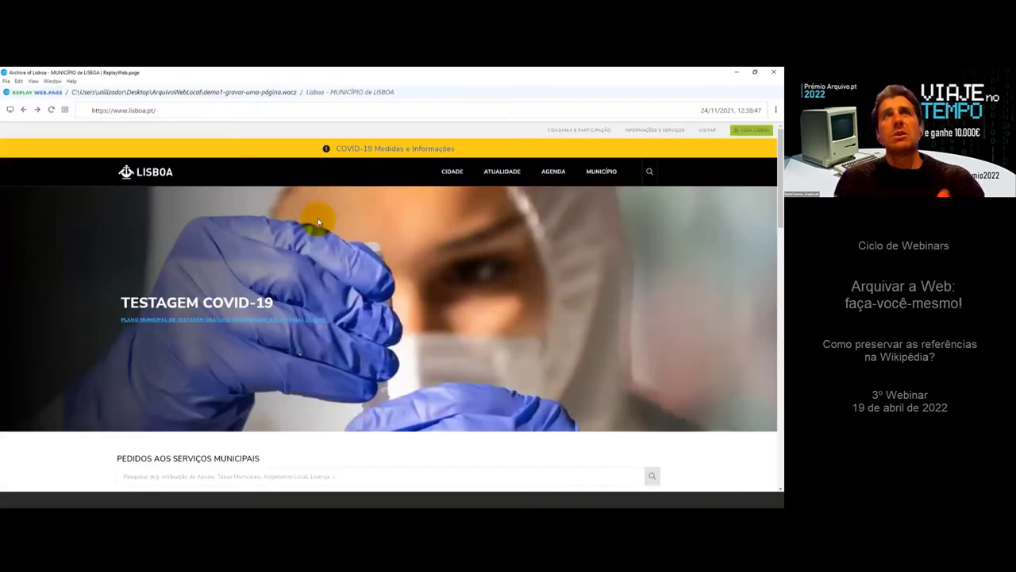
{"action": "scroll", "coordinate": [318, 222], "scroll_direction": "down", "scroll_amount": 2}
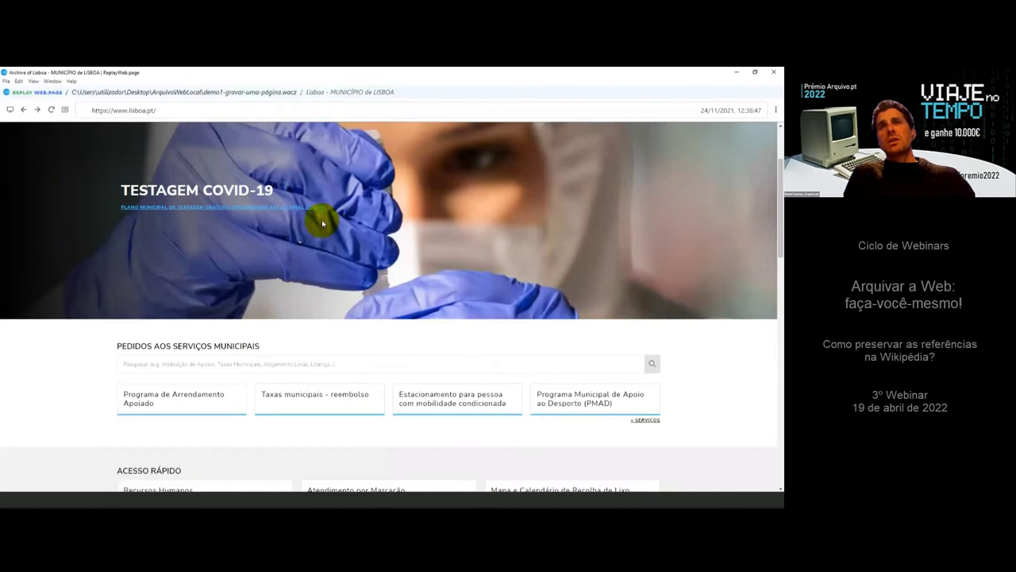
{"action": "scroll", "coordinate": [323, 223], "scroll_direction": "down", "scroll_amount": 4}
{"action": "scroll", "coordinate": [329, 231], "scroll_direction": "down", "scroll_amount": 8}
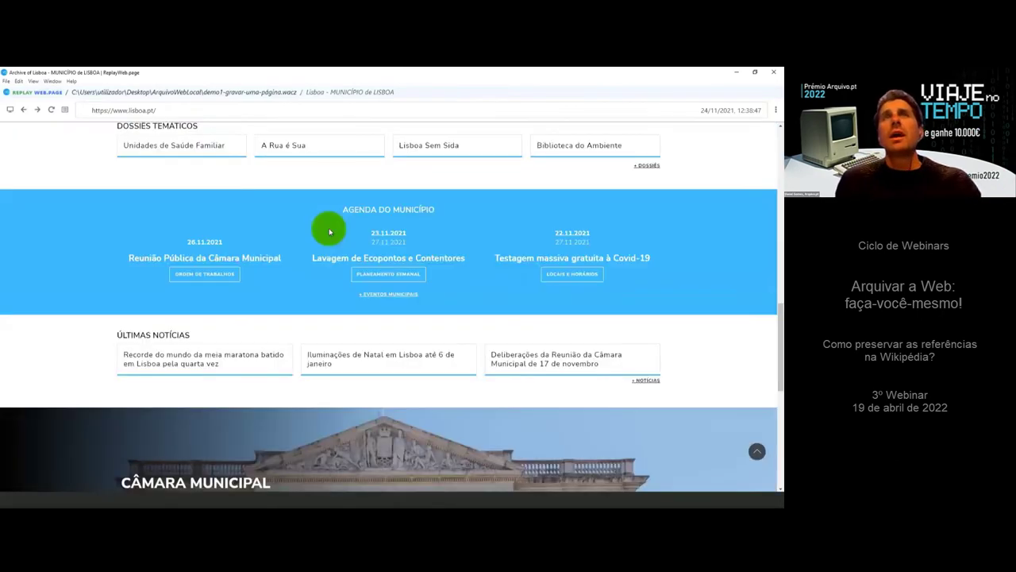
{"action": "scroll", "coordinate": [330, 231], "scroll_direction": "up", "scroll_amount": 5}
{"action": "scroll", "coordinate": [330, 231], "scroll_direction": "up", "scroll_amount": 10}
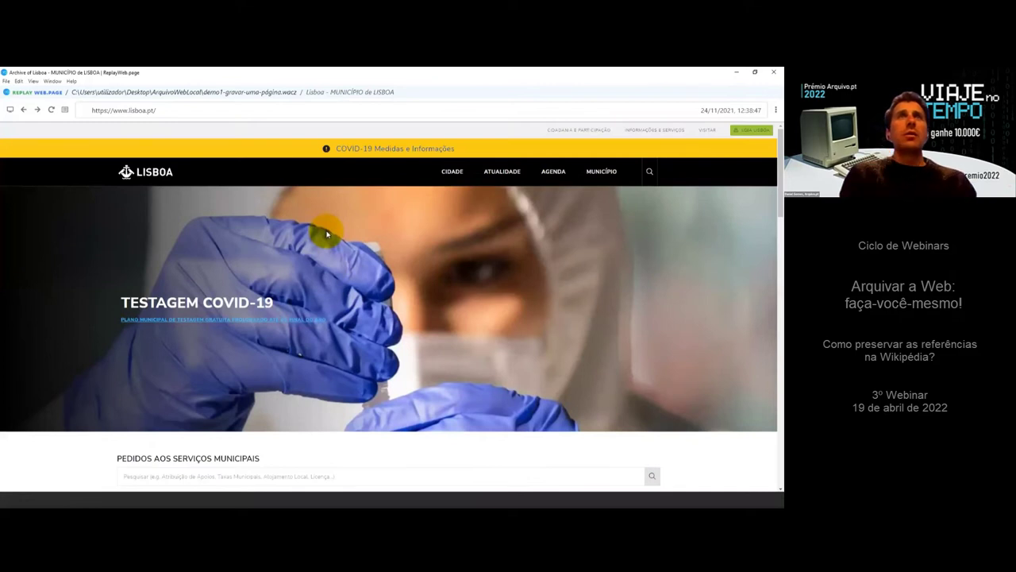
Follow the Cidade link in the replayed Lisboa page and examine whether that address is part of the local archive.
{"action": "mouse_move", "coordinate": [461, 175]}
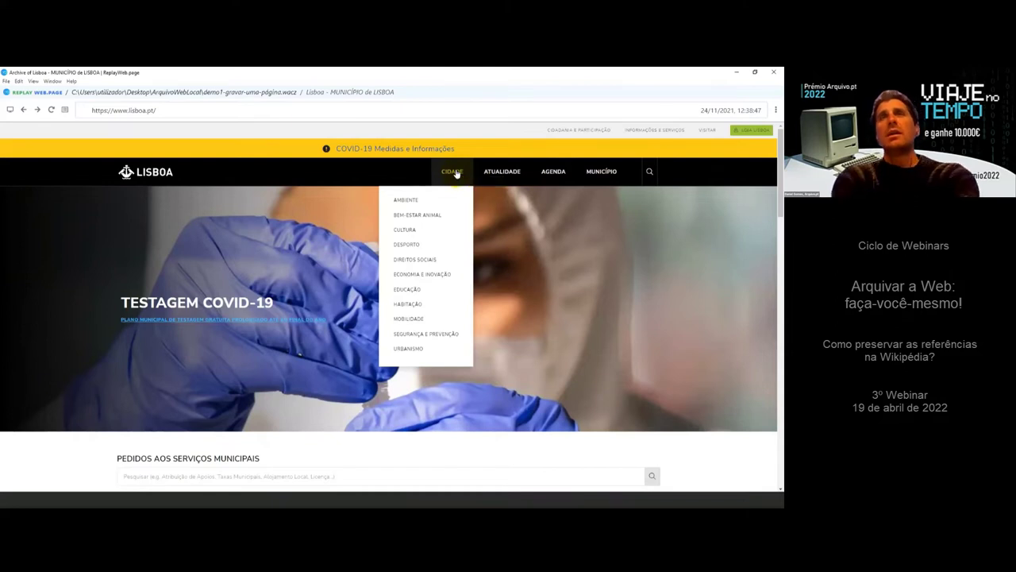
{"action": "left_click", "coordinate": [457, 173]}
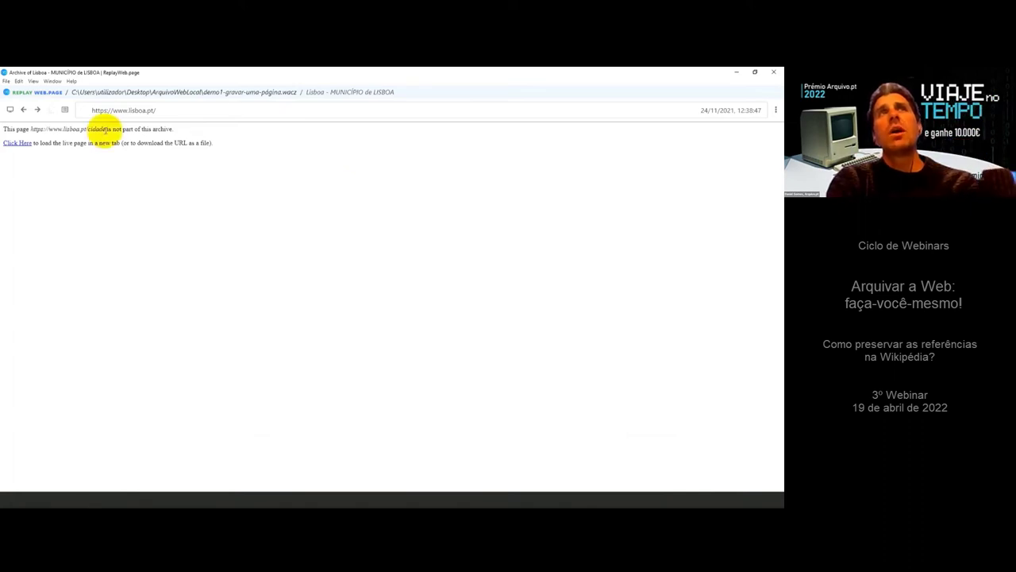
{"action": "left_click_drag", "start_coordinate": [105, 129], "coordinate": [30, 129]}
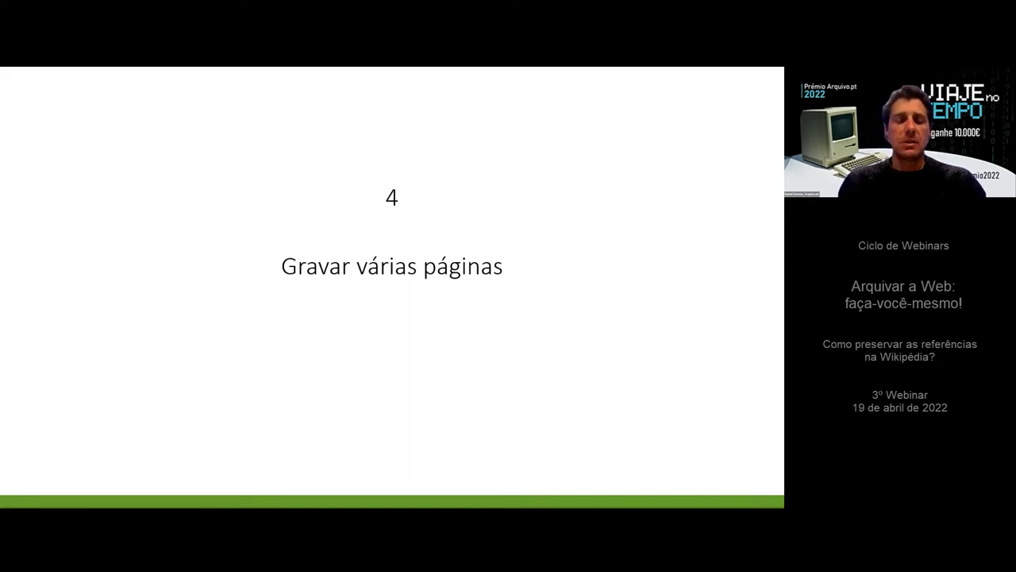
Switch to the ArchiveWeb.page home page in Chrome and create a new archive titled "demo1-gravar várias páginas".
{"action": "key", "text": "alt+Tab"}
{"action": "left_click", "coordinate": [736, 87]}
{"action": "left_click", "coordinate": [730, 107]}
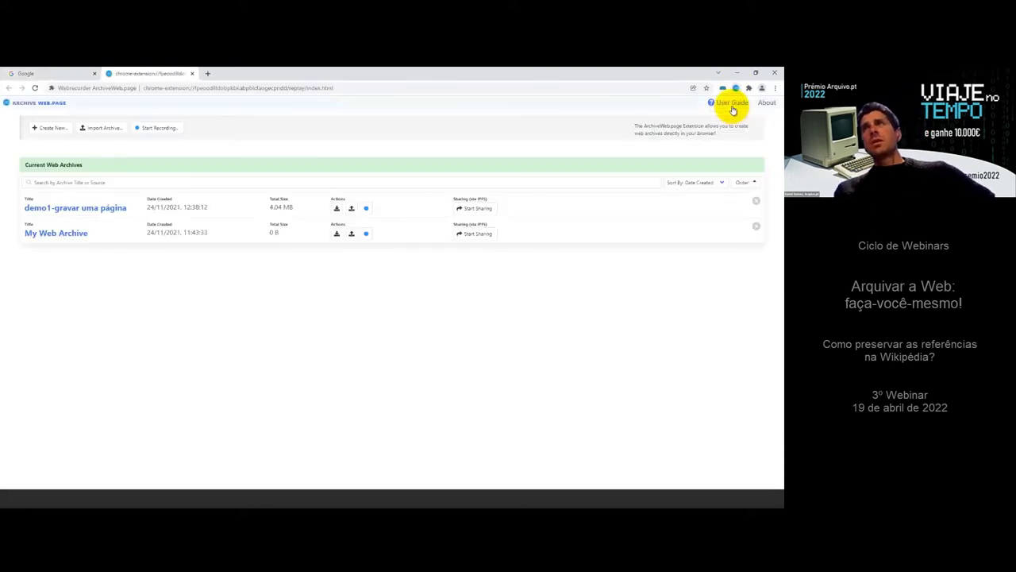
{"action": "left_click", "coordinate": [35, 129]}
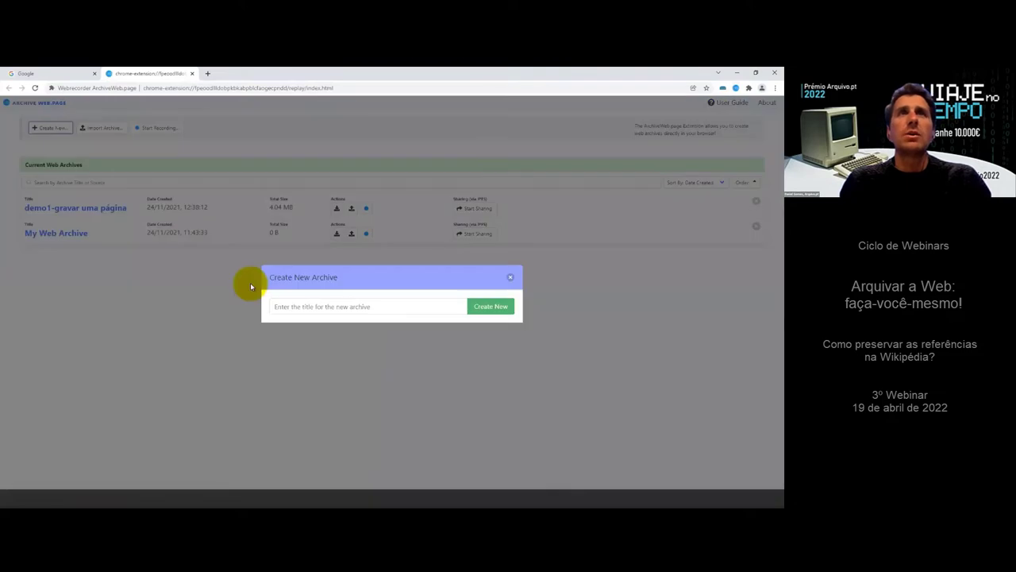
{"action": "left_click", "coordinate": [294, 309]}
{"action": "left_click", "coordinate": [310, 355]}
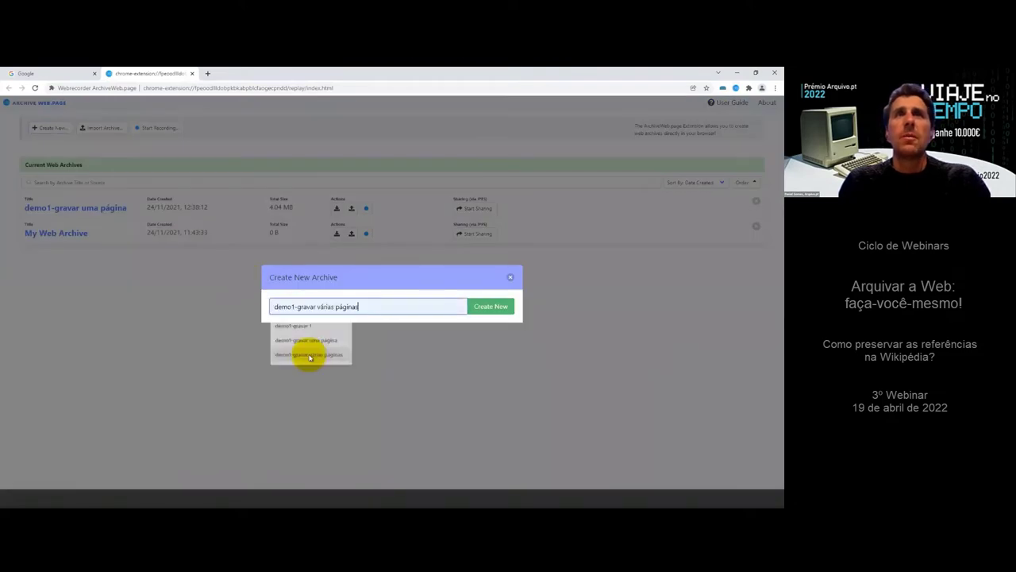
{"action": "left_click", "coordinate": [481, 308]}
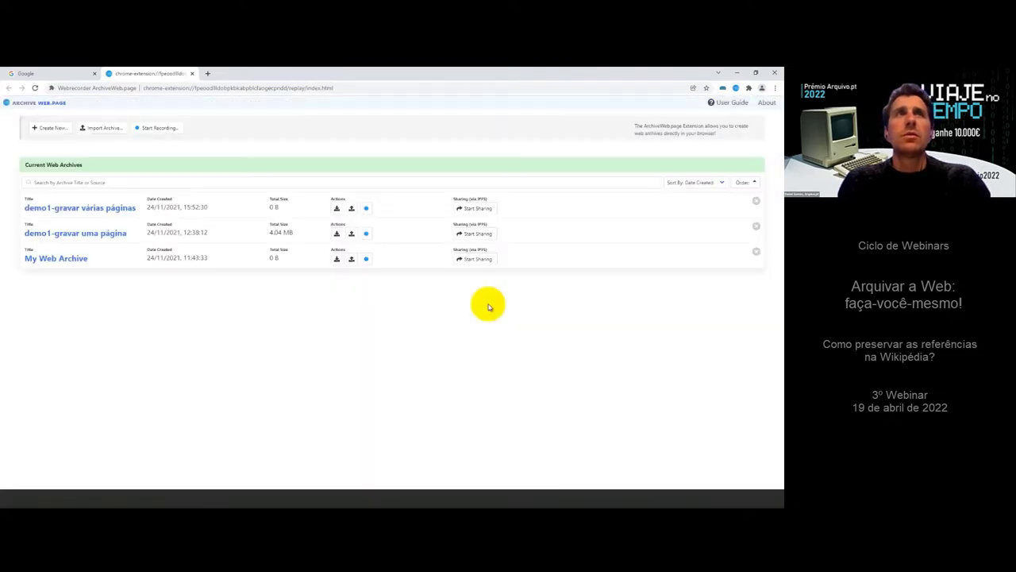
{"action": "left_click", "coordinate": [368, 209]}
{"action": "left_click", "coordinate": [468, 321]}
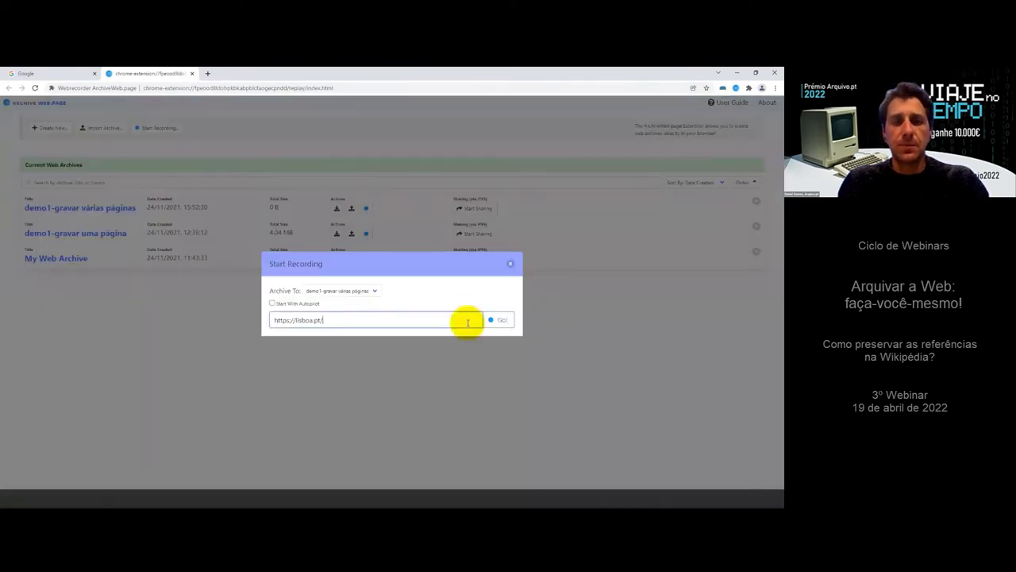
{"action": "left_click", "coordinate": [510, 320]}
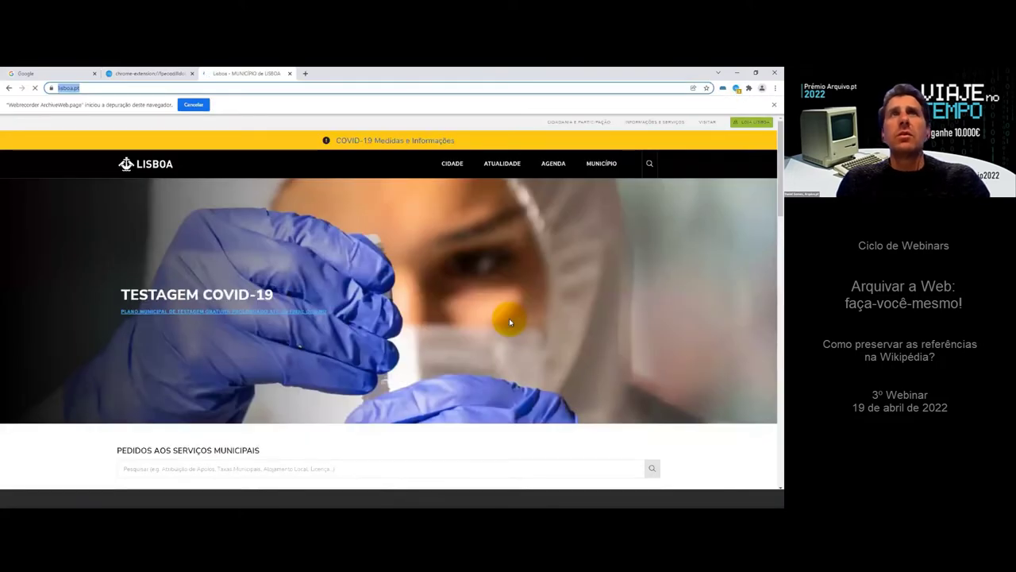
{"action": "left_click", "coordinate": [737, 87]}
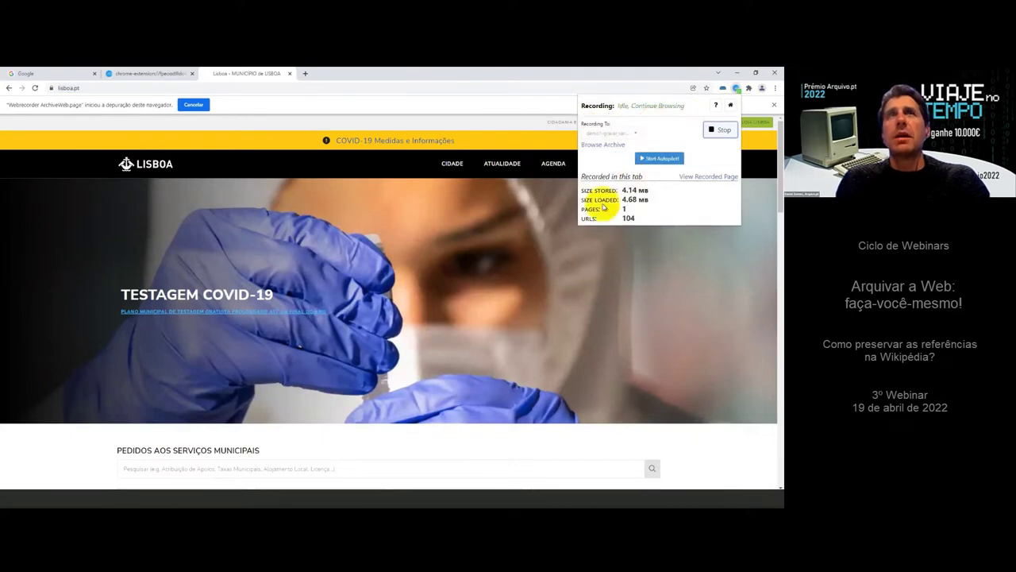
Visit the live site's Cidade page and browse through its contents to capture it in the recording.
{"action": "mouse_move", "coordinate": [454, 171]}
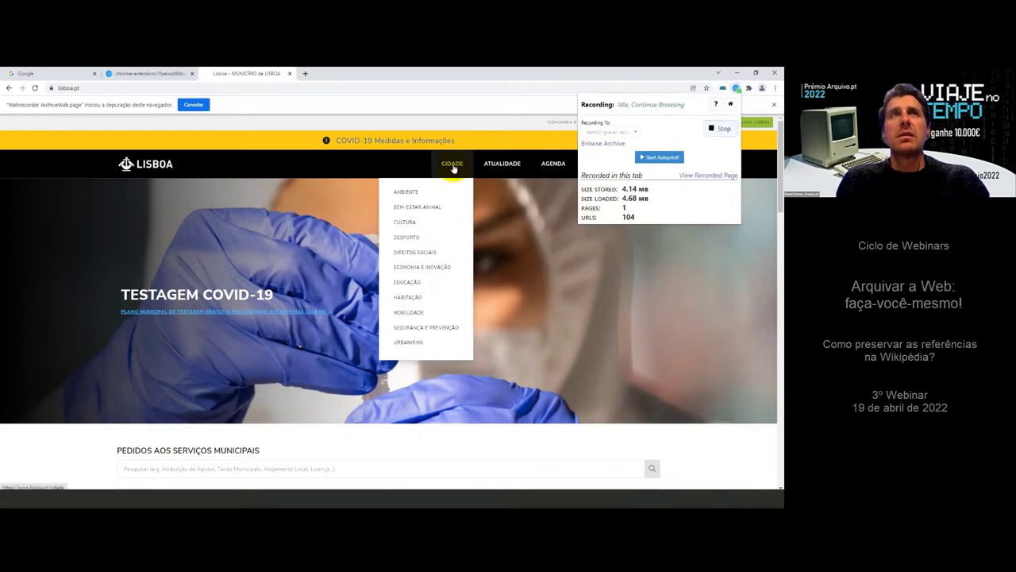
{"action": "left_click", "coordinate": [453, 165]}
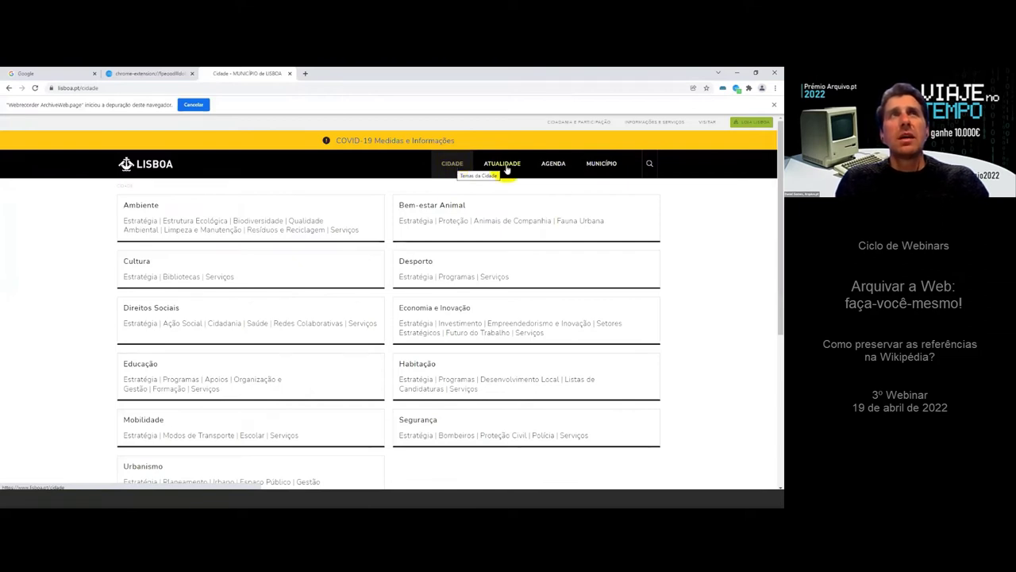
{"action": "scroll", "coordinate": [780, 265], "scroll_direction": "down", "scroll_amount": 2}
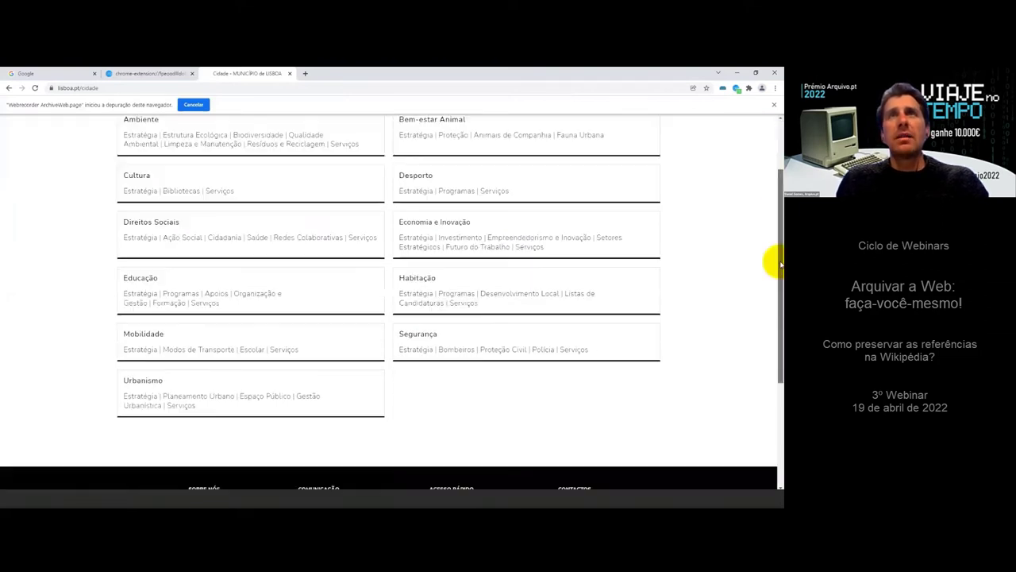
{"action": "left_click_drag", "start_coordinate": [781, 264], "coordinate": [758, 179]}
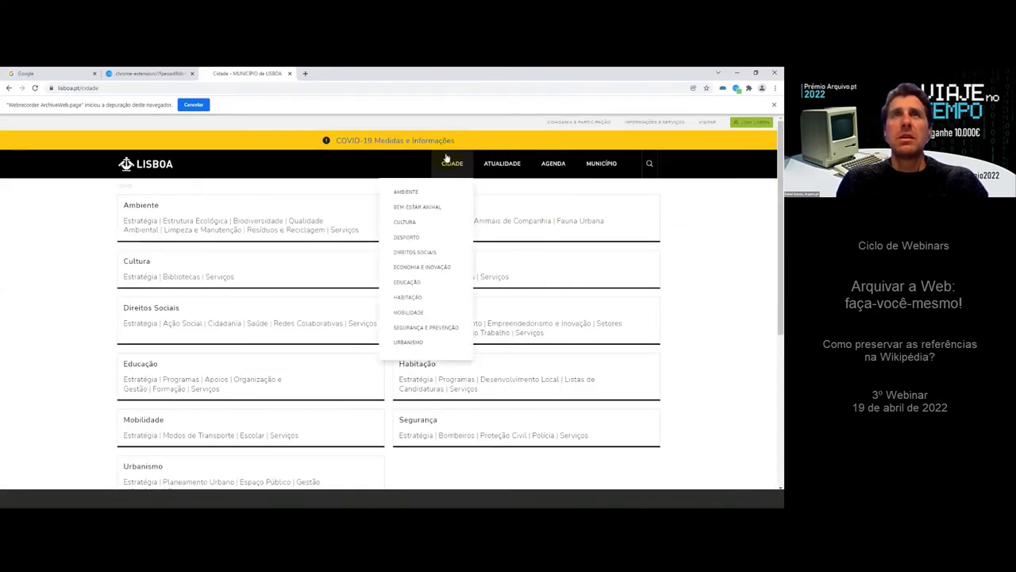
Capture the Ambiente and Bem-estar Animal pages listed under Cidade, and stop the recording.
{"action": "left_click", "coordinate": [422, 195]}
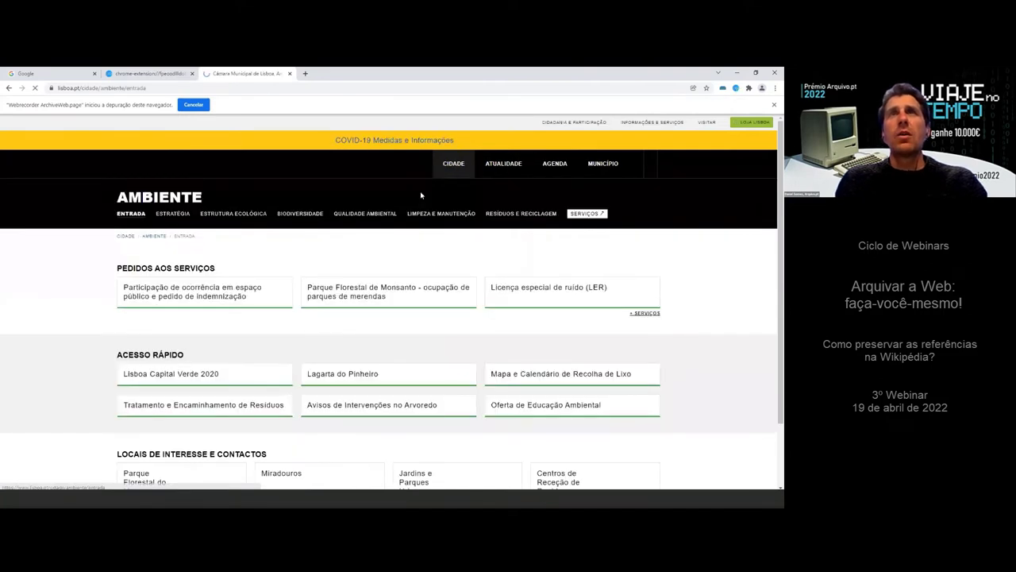
{"action": "mouse_move", "coordinate": [453, 165]}
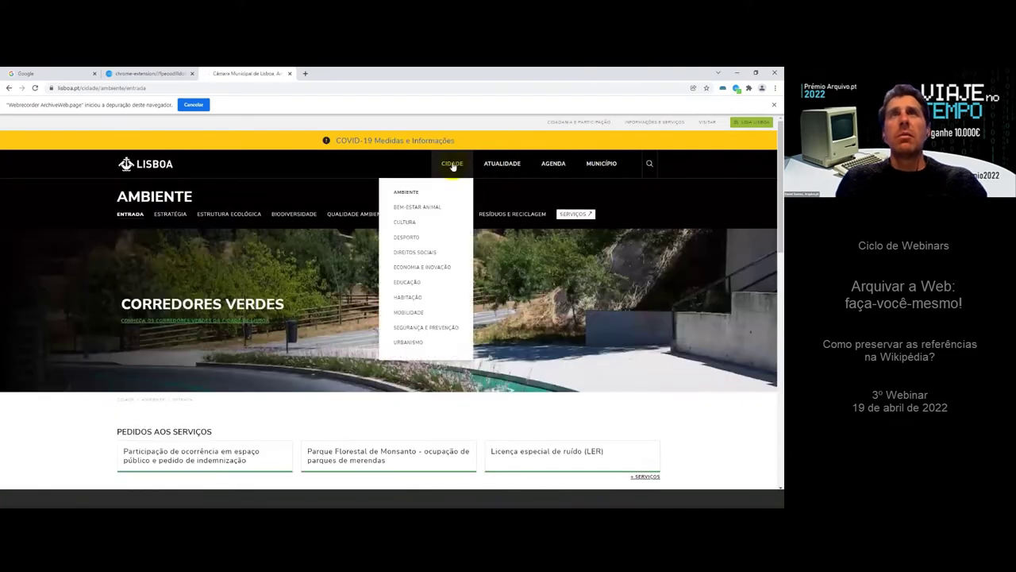
{"action": "left_click", "coordinate": [417, 209]}
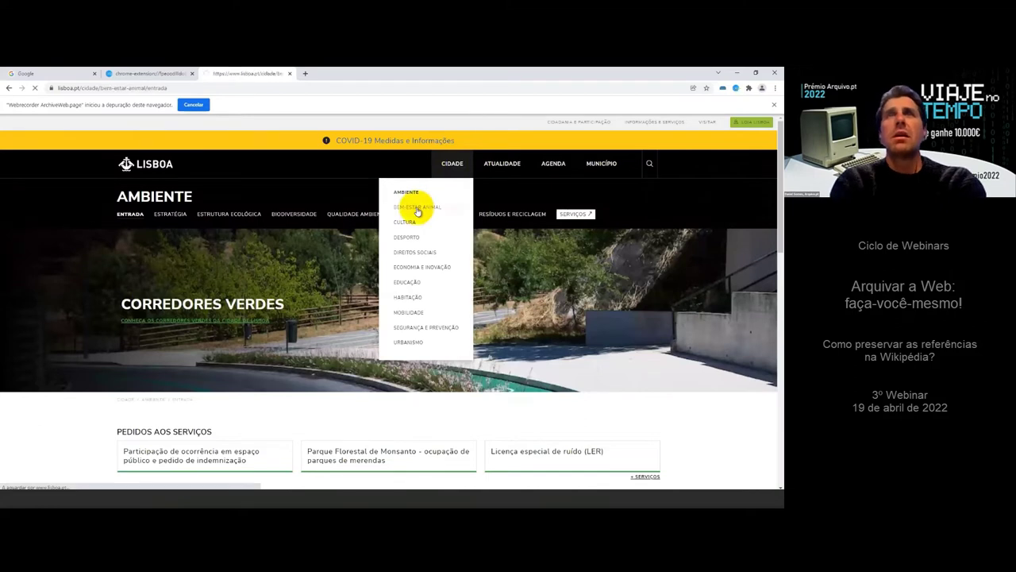
{"action": "left_click", "coordinate": [739, 90]}
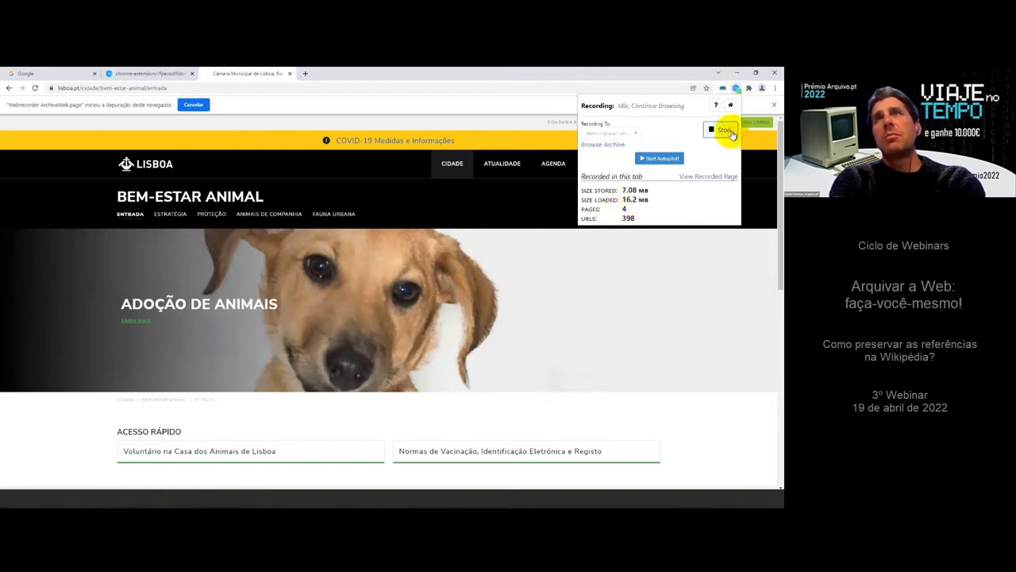
{"action": "left_click", "coordinate": [724, 130]}
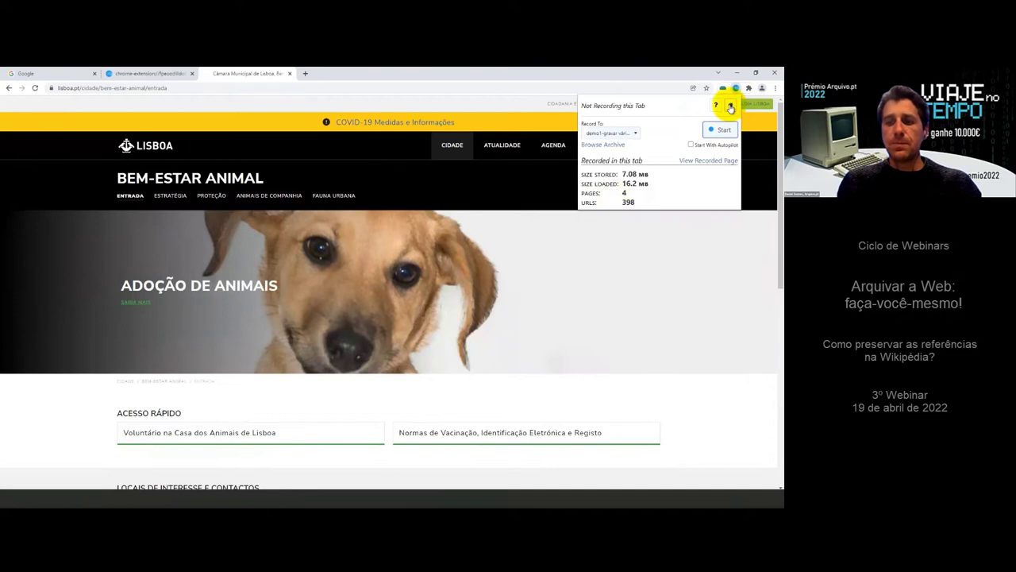
Replay the recorded Lisboa page in ArchiveWeb.page and test its links to Cidade, Ambiente and Bem-estar Animal.
{"action": "left_click", "coordinate": [731, 107]}
{"action": "left_click", "coordinate": [449, 184]}
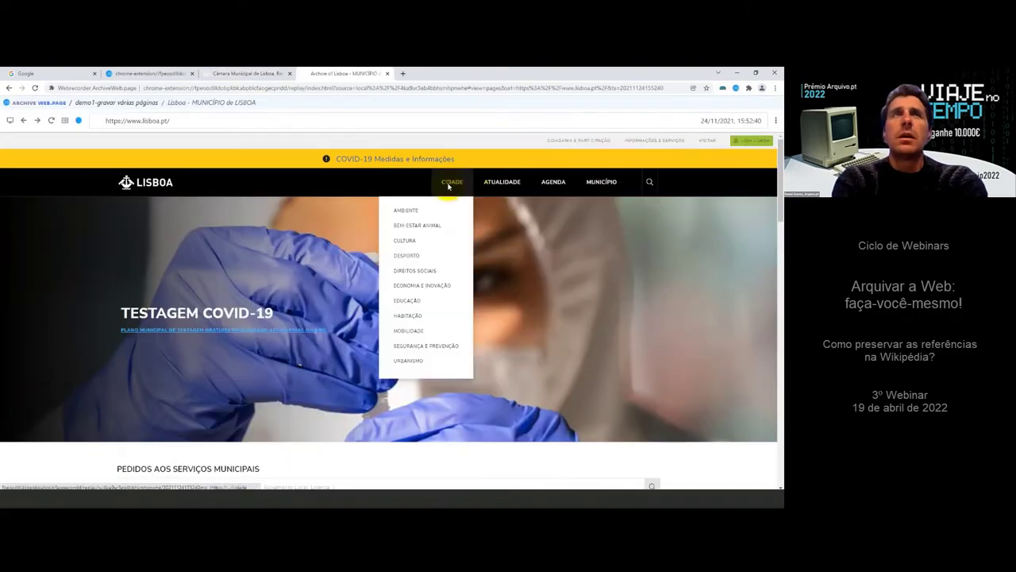
{"action": "left_click", "coordinate": [449, 184]}
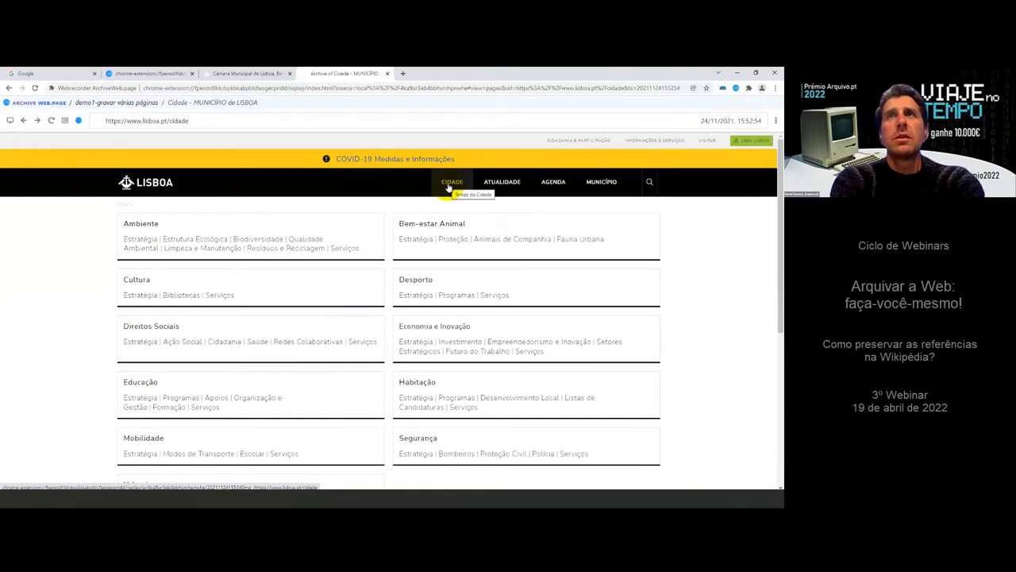
{"action": "mouse_move", "coordinate": [458, 183]}
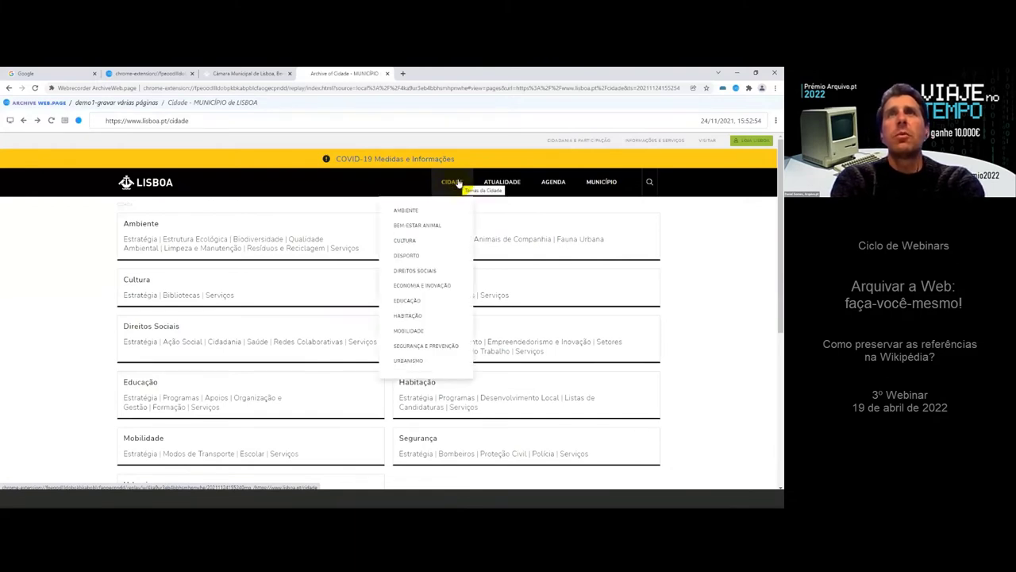
{"action": "left_click", "coordinate": [142, 222]}
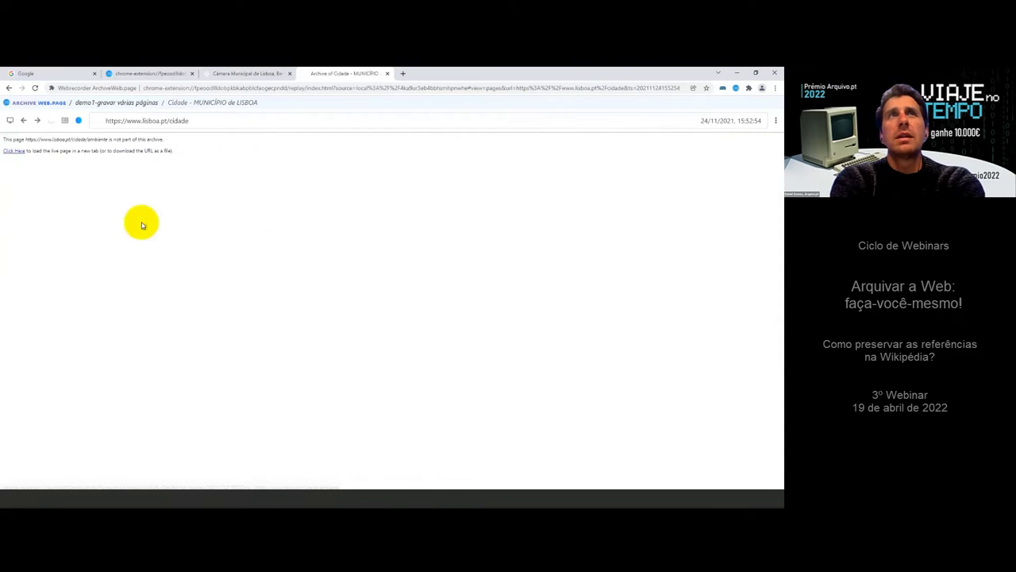
{"action": "left_click", "coordinate": [23, 121]}
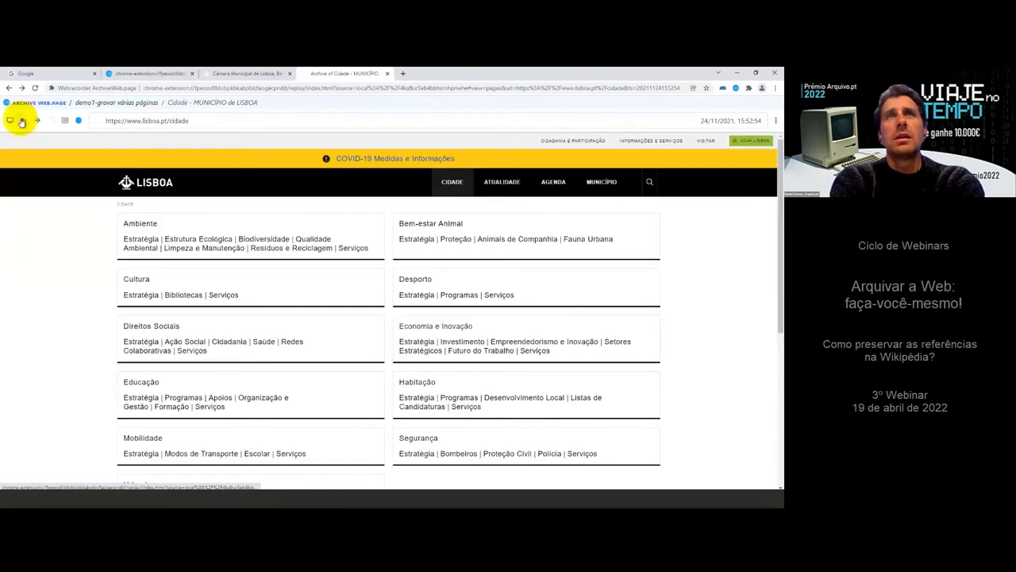
{"action": "mouse_move", "coordinate": [450, 191]}
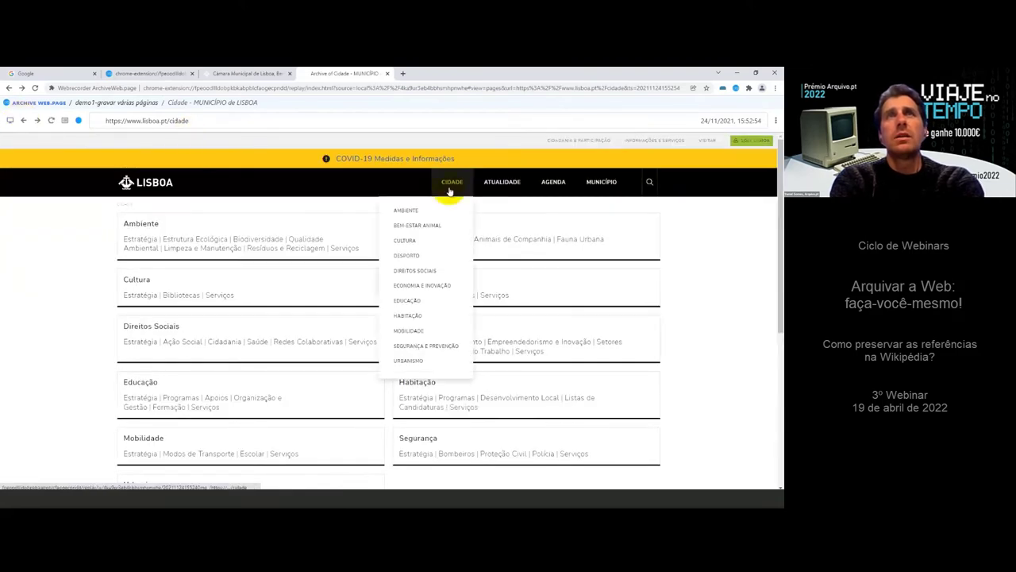
{"action": "left_click", "coordinate": [419, 229]}
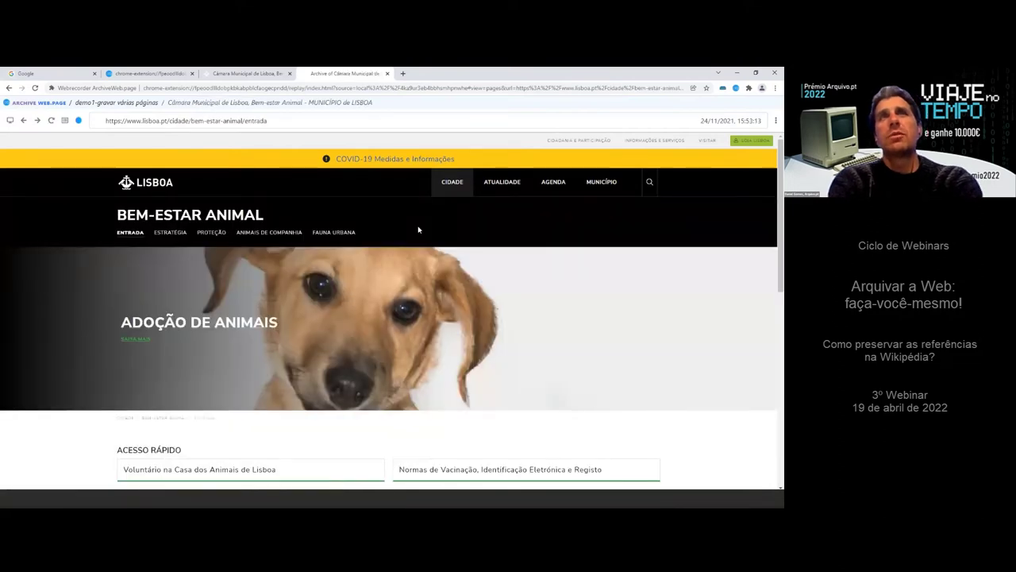
Open the page list of demo1-gravar várias páginas and download the whole archive as WACZ into the ArquivoWebLocal folder.
{"action": "left_click", "coordinate": [116, 102]}
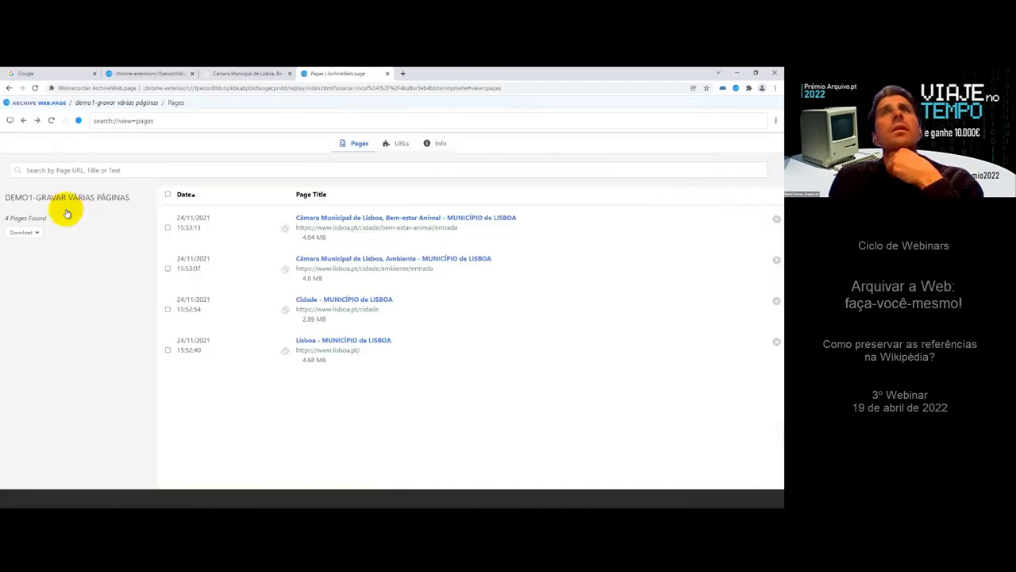
{"action": "left_click", "coordinate": [24, 232]}
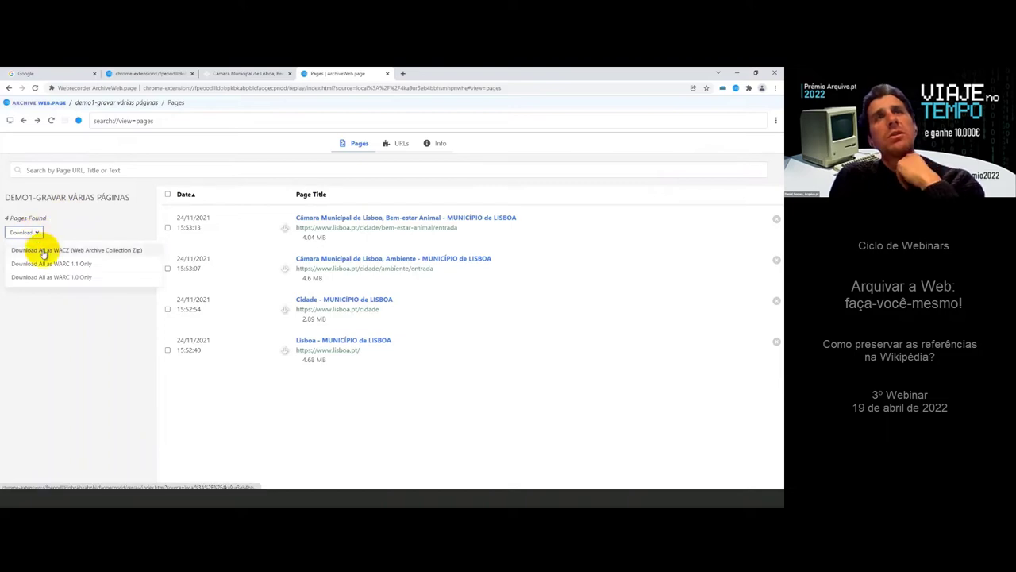
{"action": "left_click", "coordinate": [44, 250]}
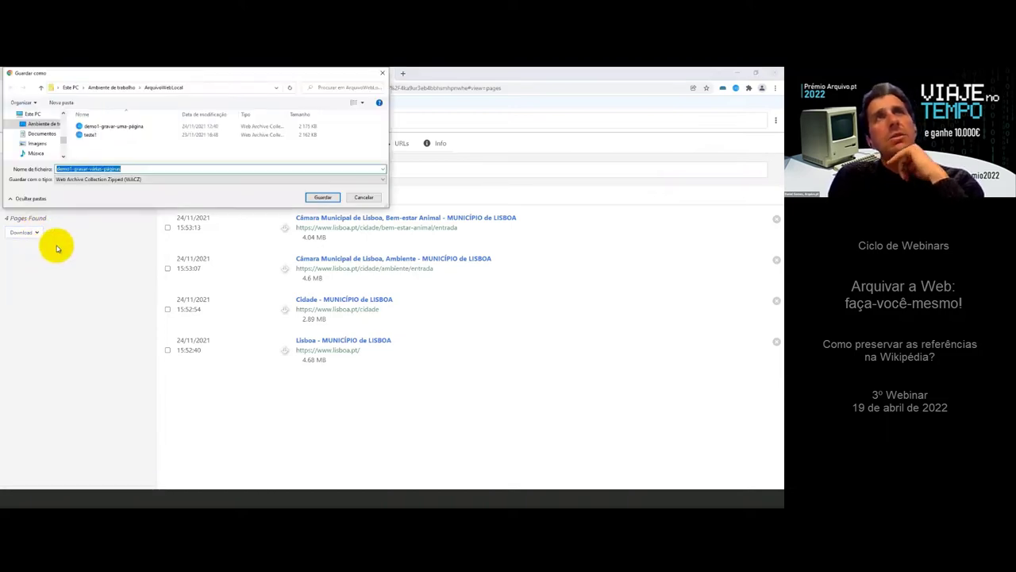
{"action": "left_click", "coordinate": [322, 197]}
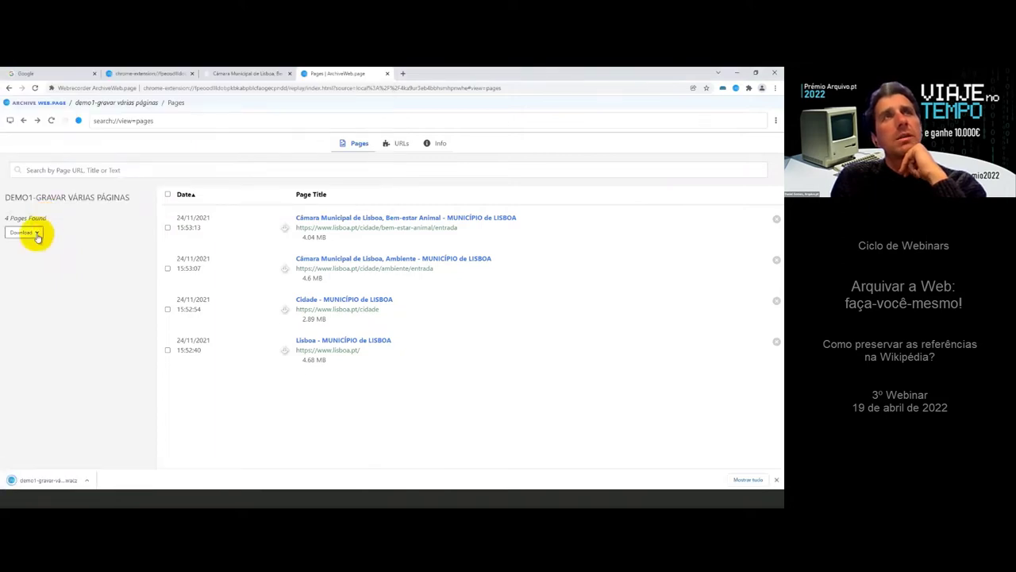
Download all of demo1-gravar várias páginas as WARC 1.1 and save it in the ArquivoWebLocal folder.
{"action": "left_click", "coordinate": [36, 233]}
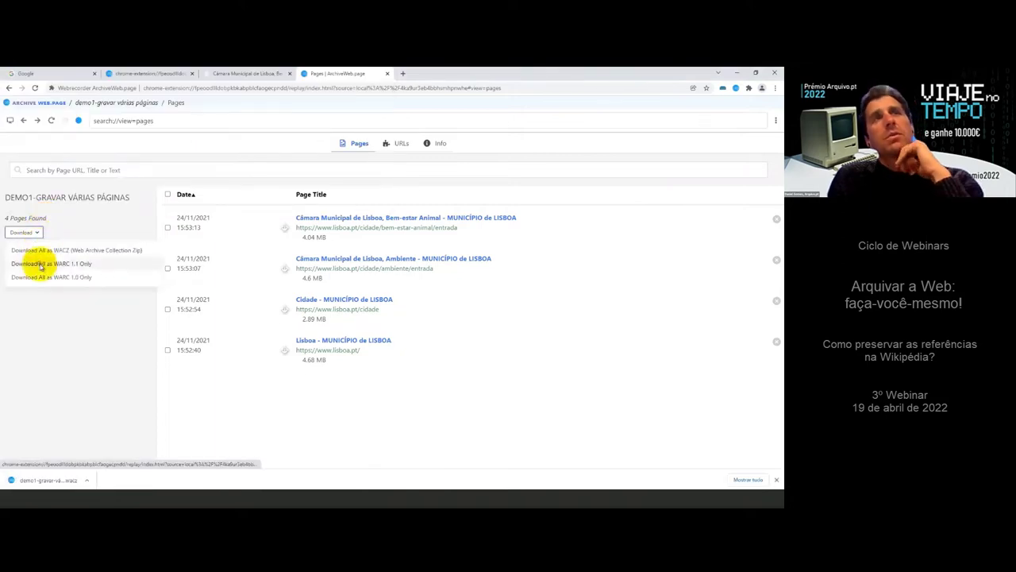
{"action": "left_click", "coordinate": [40, 263]}
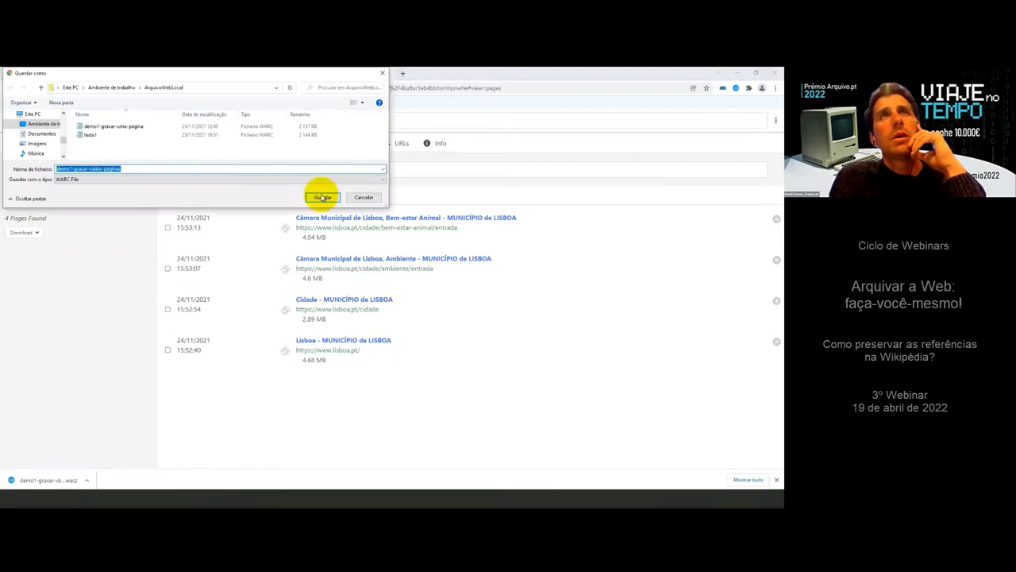
{"action": "left_click", "coordinate": [322, 196]}
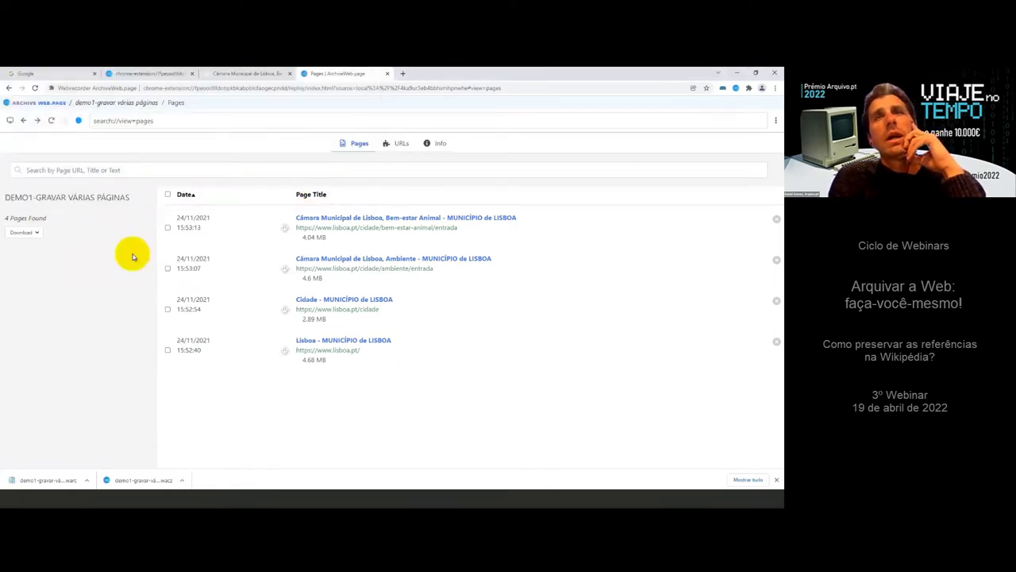
Return to the list of current web archives and open the ArquivoWebLocal folder on the desktop.
{"action": "left_click", "coordinate": [46, 104]}
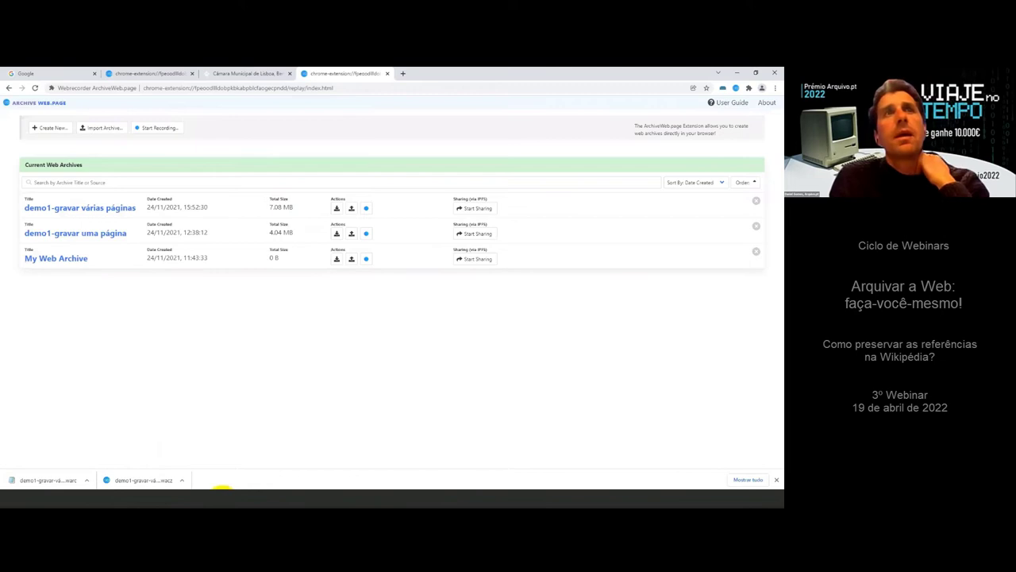
{"action": "key", "text": "super+d"}
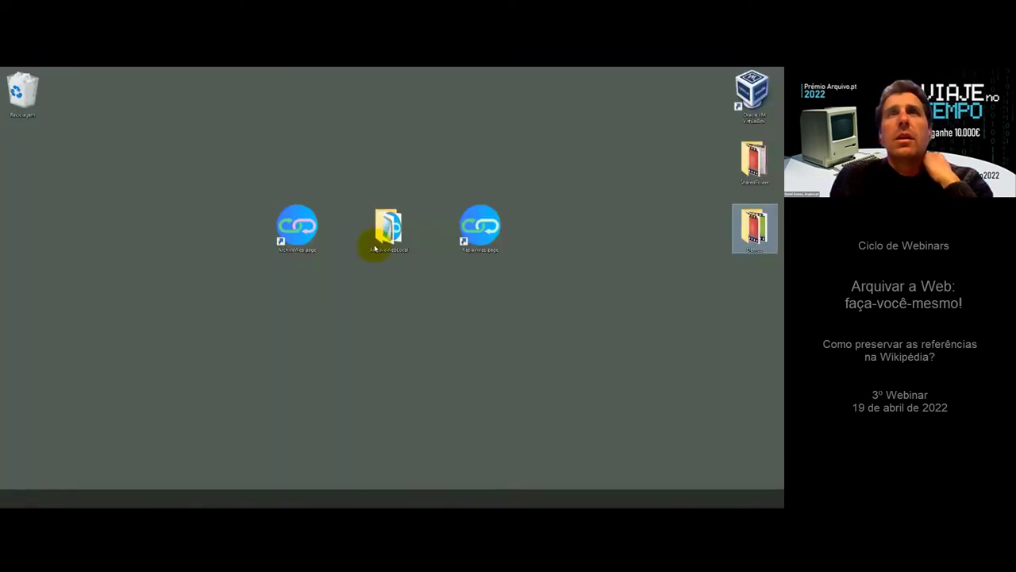
{"action": "left_click", "coordinate": [392, 225]}
{"action": "double_click", "coordinate": [390, 226]}
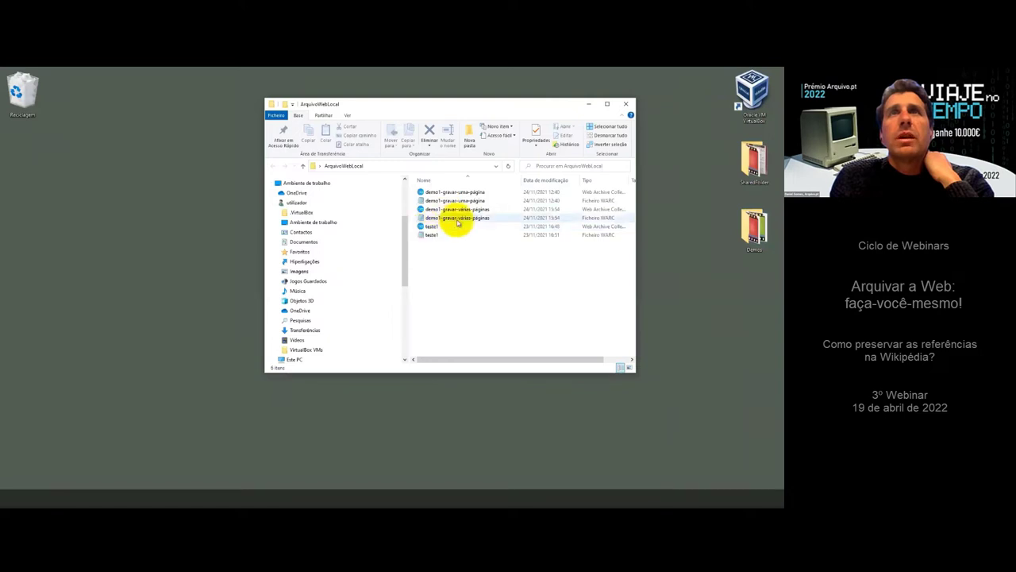
Open the WACZ file demo1-gravar-várias-páginas with ReplayWeb.page, making it the app always used for .wacz files.
{"action": "left_click", "coordinate": [458, 220]}
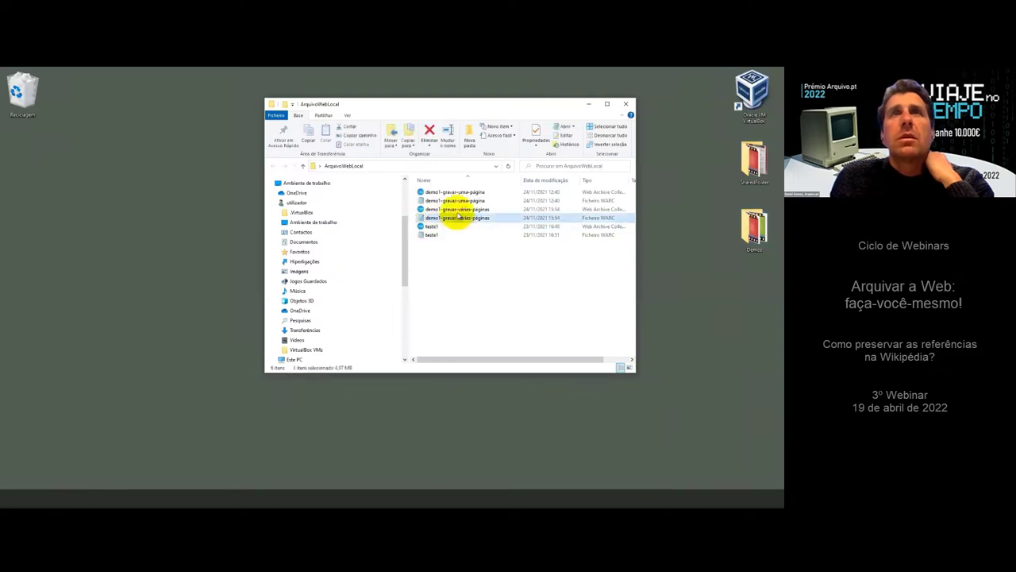
{"action": "left_click", "coordinate": [458, 211]}
{"action": "right_click", "coordinate": [458, 213]}
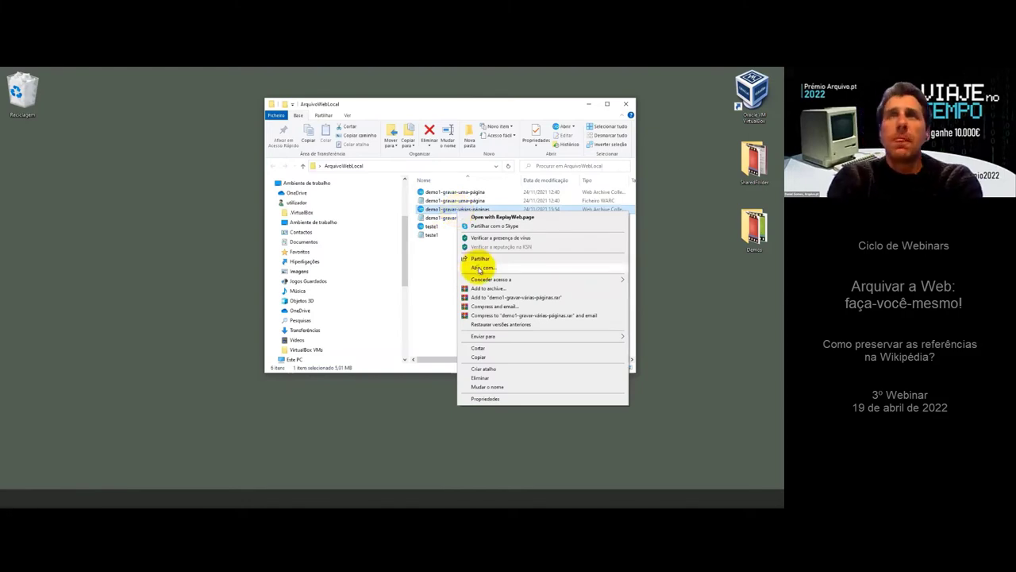
{"action": "left_click", "coordinate": [480, 268]}
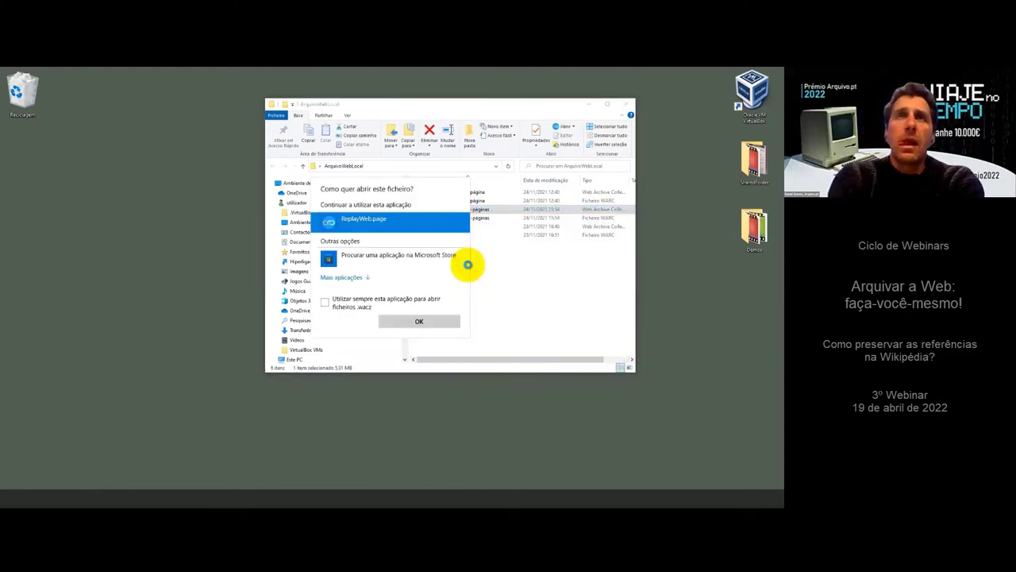
{"action": "left_click", "coordinate": [349, 298]}
{"action": "left_click", "coordinate": [402, 321]}
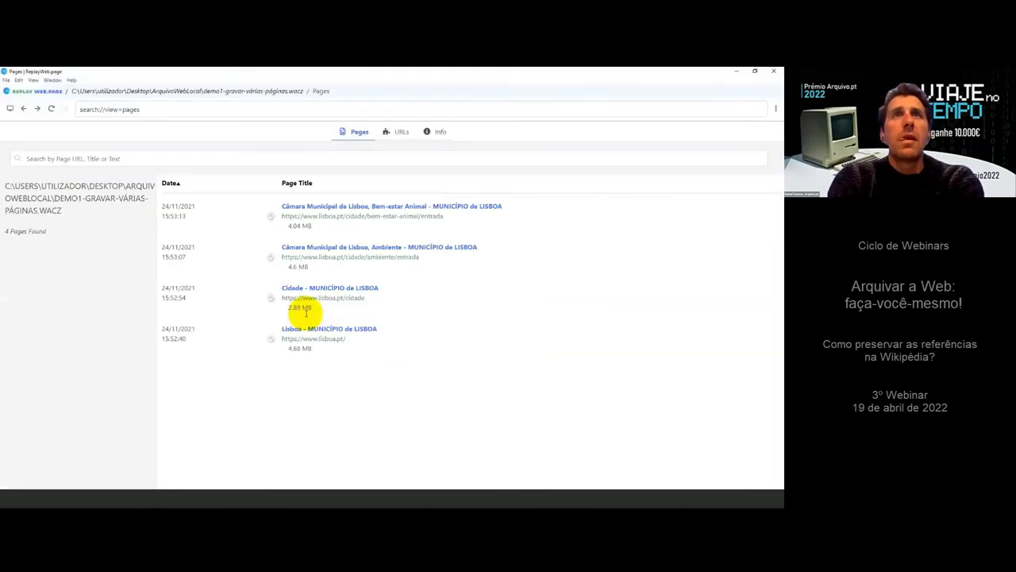
Replay the archived Lisboa home page, highlight the local WACZ file path above it, and minimize the replay window.
{"action": "left_click", "coordinate": [305, 340]}
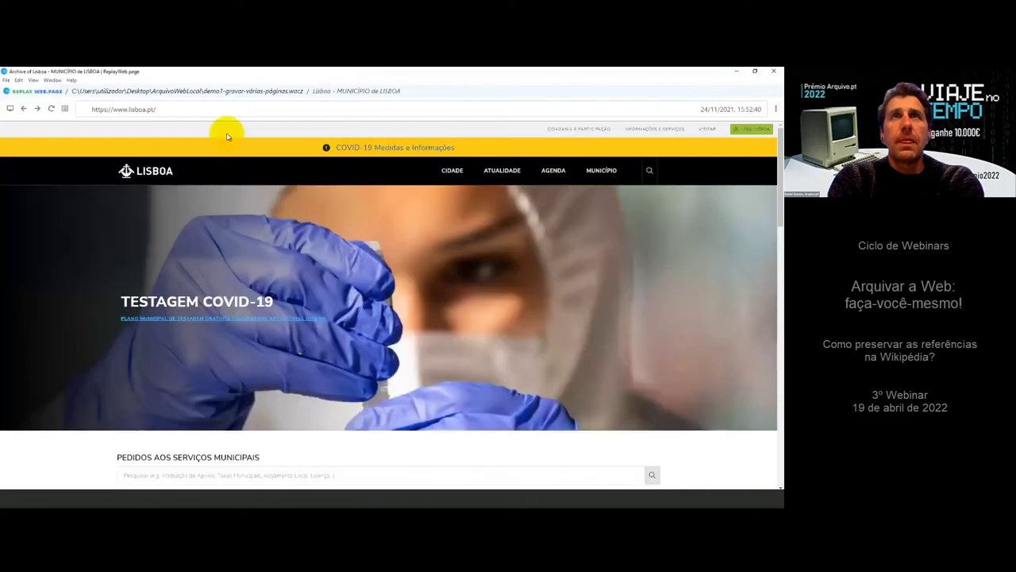
{"action": "left_click_drag", "start_coordinate": [402, 91], "coordinate": [69, 92]}
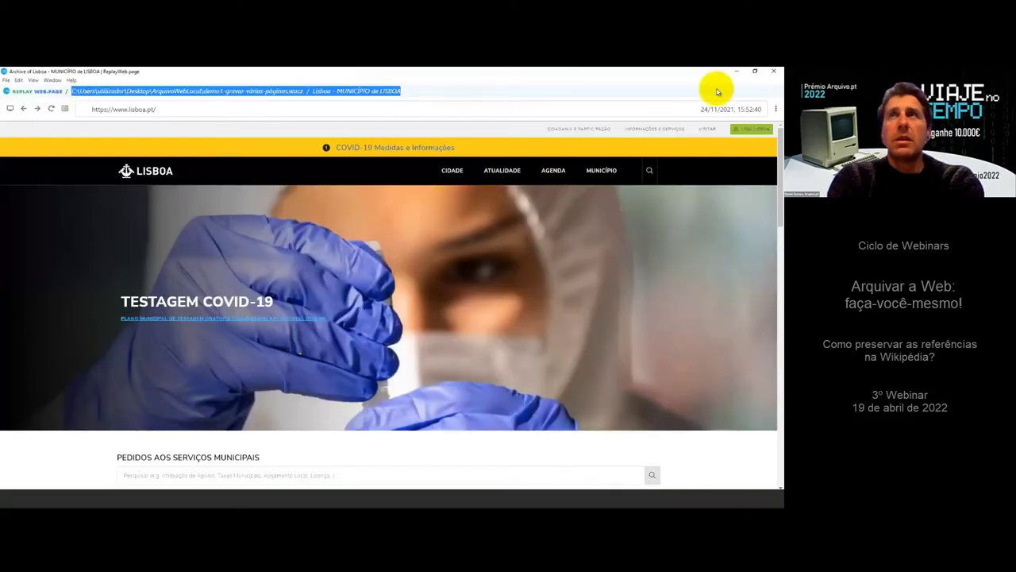
{"action": "left_click", "coordinate": [736, 71]}
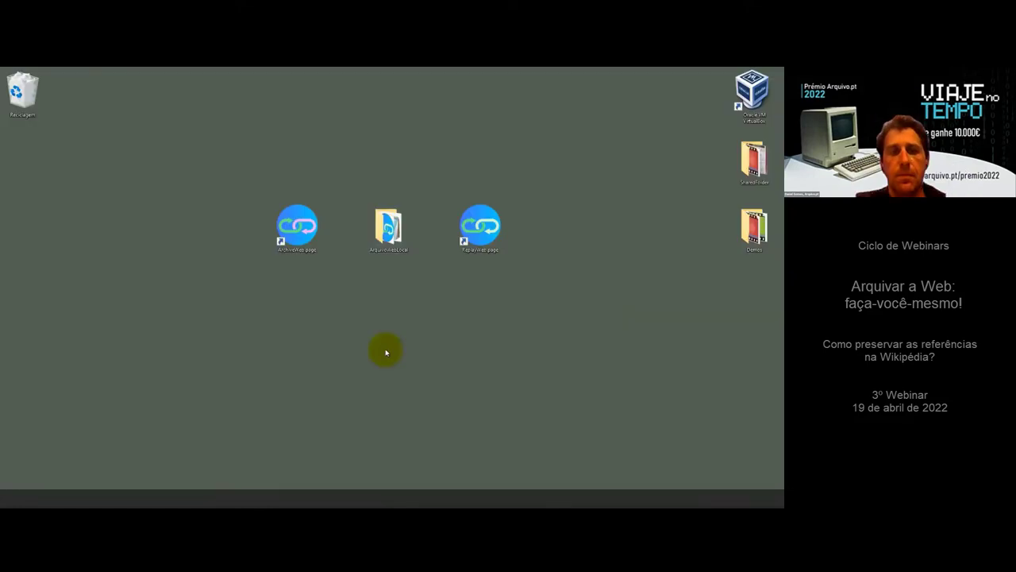
Switch to Chrome, open the ArchiveWeb.page archive list and create a new archive titled "demo1-gravar muitas páginas".
{"action": "key", "text": "alt+Tab"}
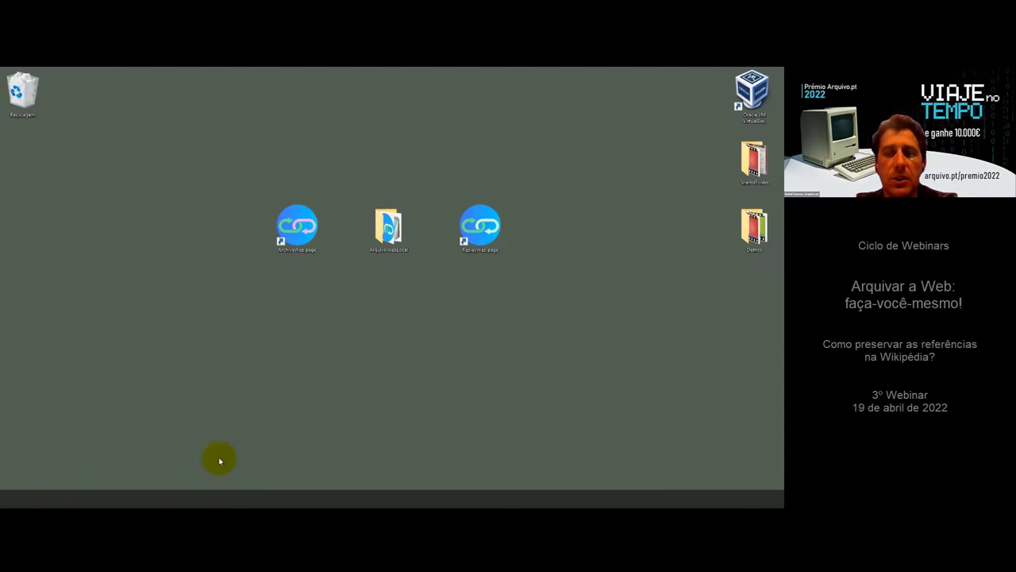
{"action": "left_click", "coordinate": [110, 486]}
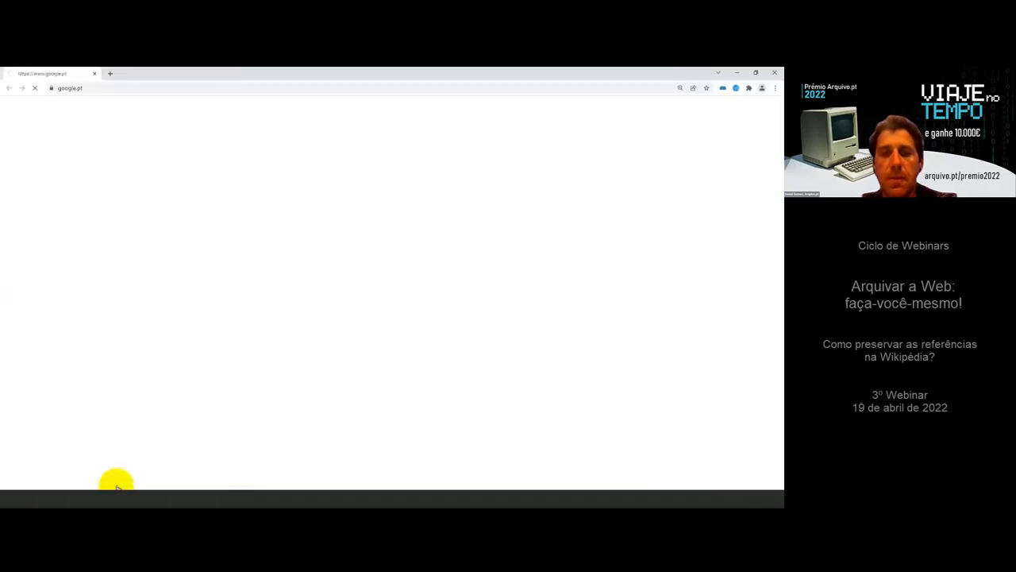
{"action": "left_click", "coordinate": [736, 89]}
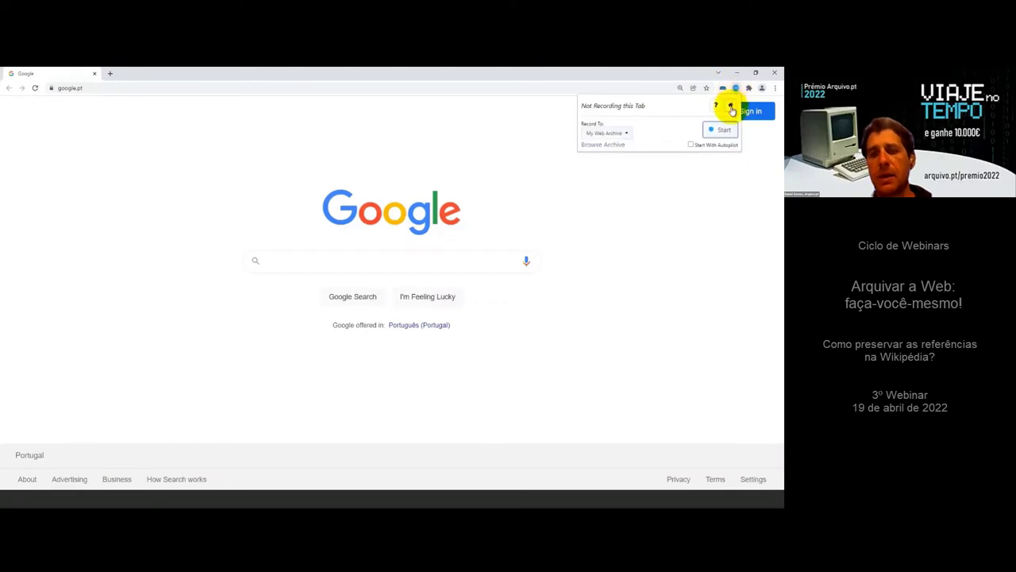
{"action": "left_click", "coordinate": [731, 107]}
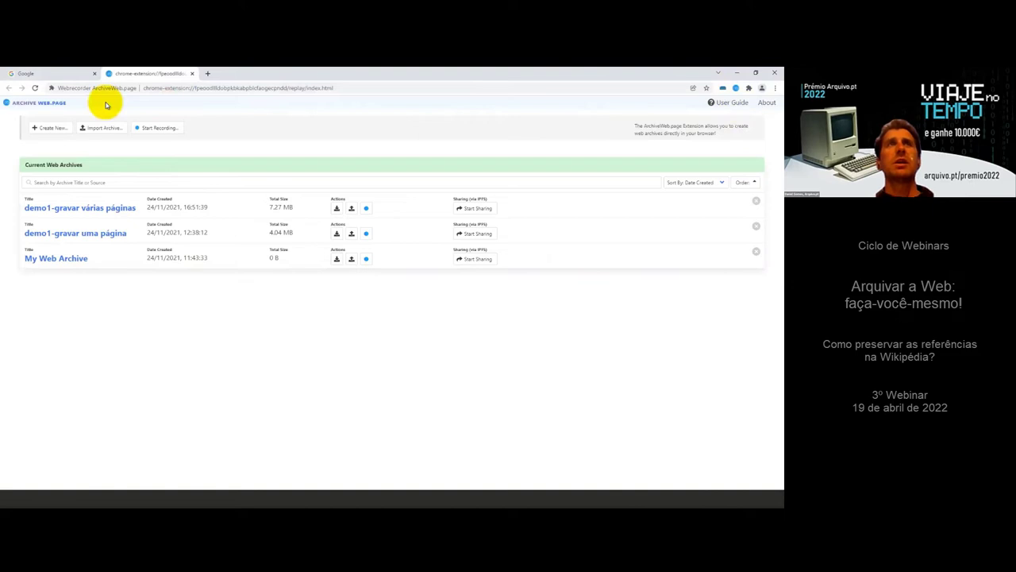
{"action": "left_click", "coordinate": [64, 127]}
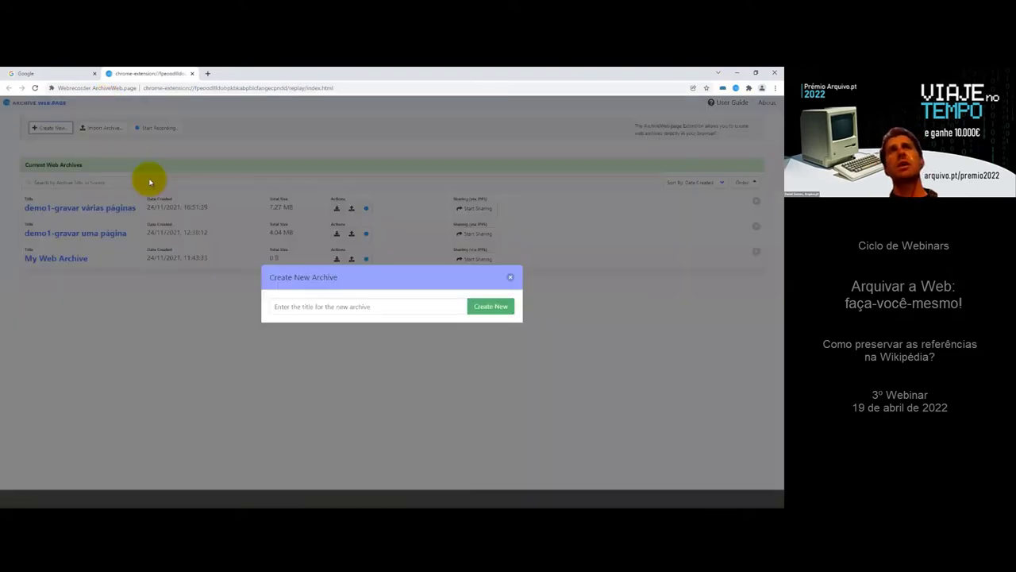
{"action": "left_click", "coordinate": [291, 306]}
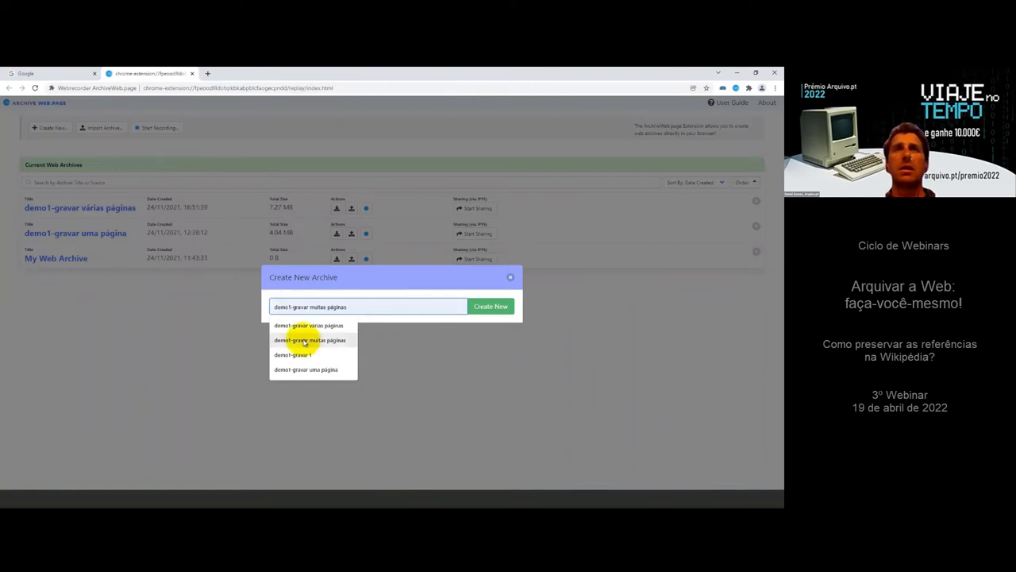
{"action": "left_click", "coordinate": [304, 341]}
{"action": "left_click", "coordinate": [485, 307]}
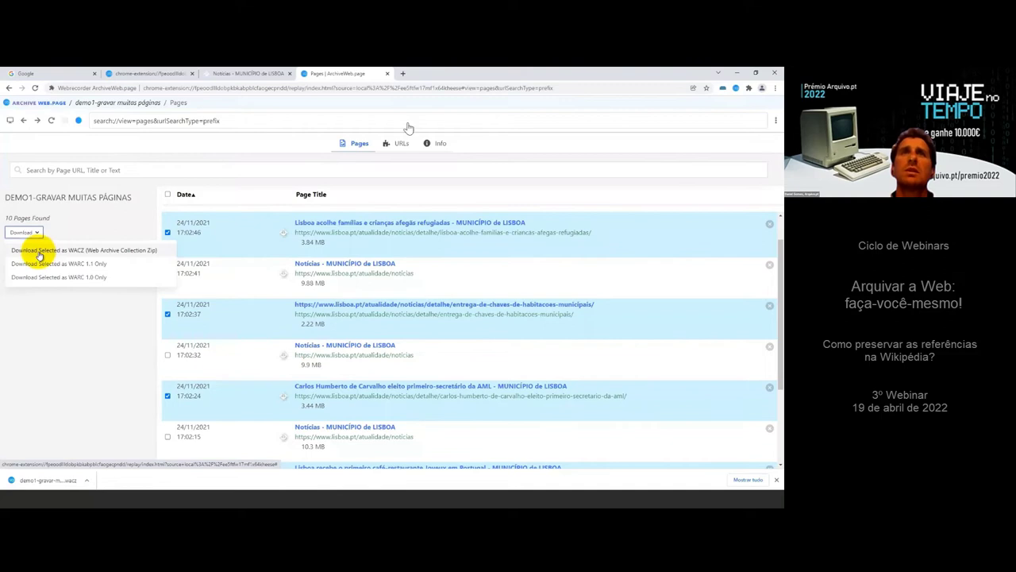
{"action": "mouse_move", "coordinate": [362, 172]}
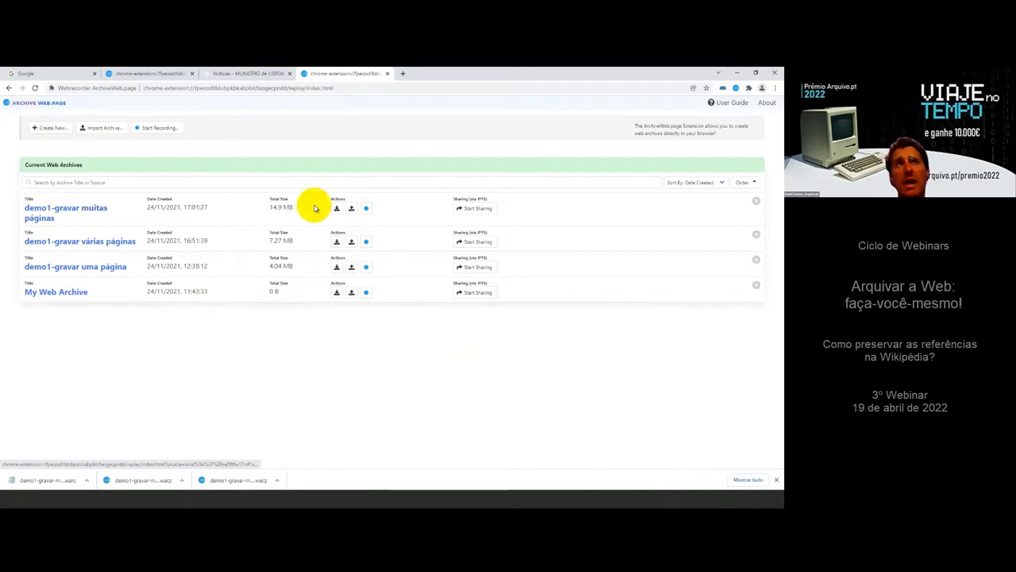
{"action": "left_click", "coordinate": [366, 209]}
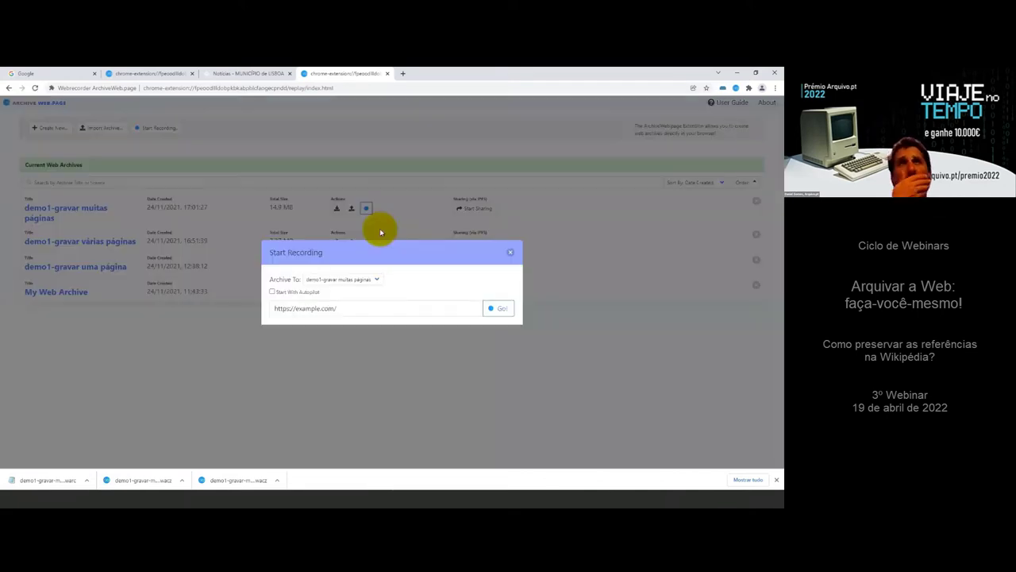
{"action": "type", "text": "https://www.lisboa.pt/atualidade/noticias"}
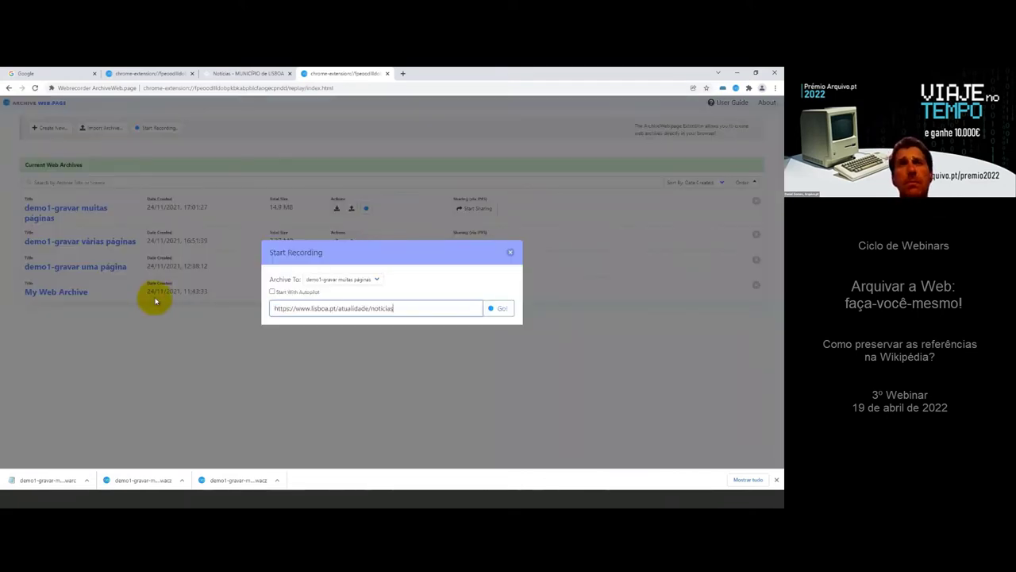
{"action": "left_click", "coordinate": [497, 310]}
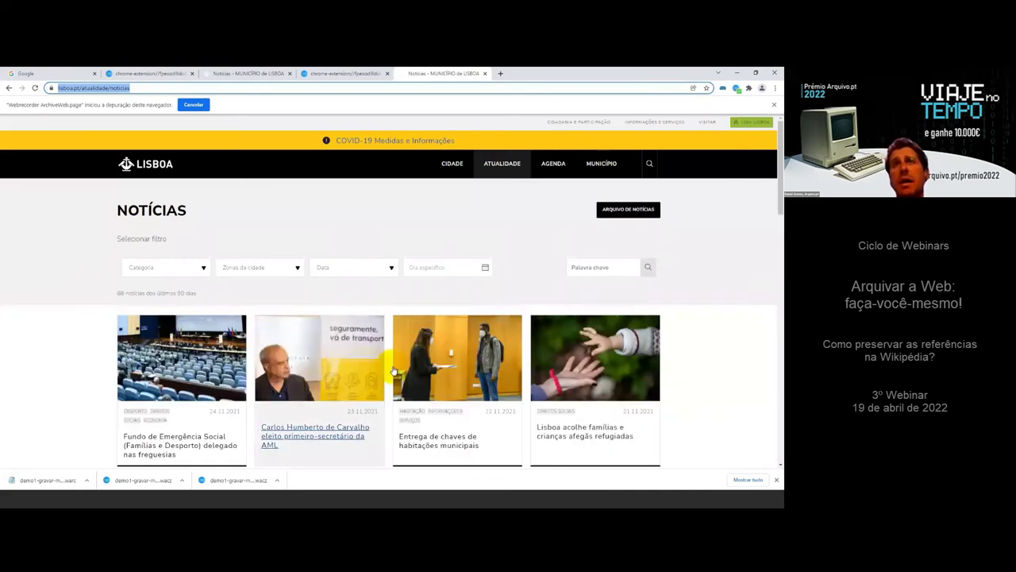
Open the half-marathon record, Joyeux café-restaurant, Iluminações de Natal and Dia Universal dos Direitos da Criança news items in separate new tabs.
{"action": "scroll", "coordinate": [628, 370], "scroll_direction": "down", "scroll_amount": 2}
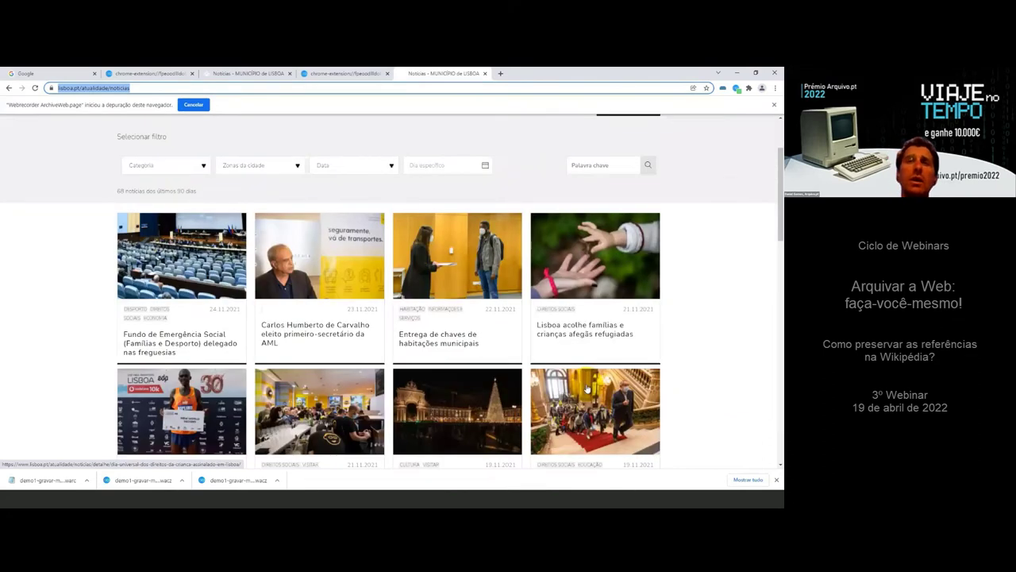
{"action": "scroll", "coordinate": [587, 387], "scroll_direction": "down", "scroll_amount": 2}
{"action": "left_click", "coordinate": [164, 386]}
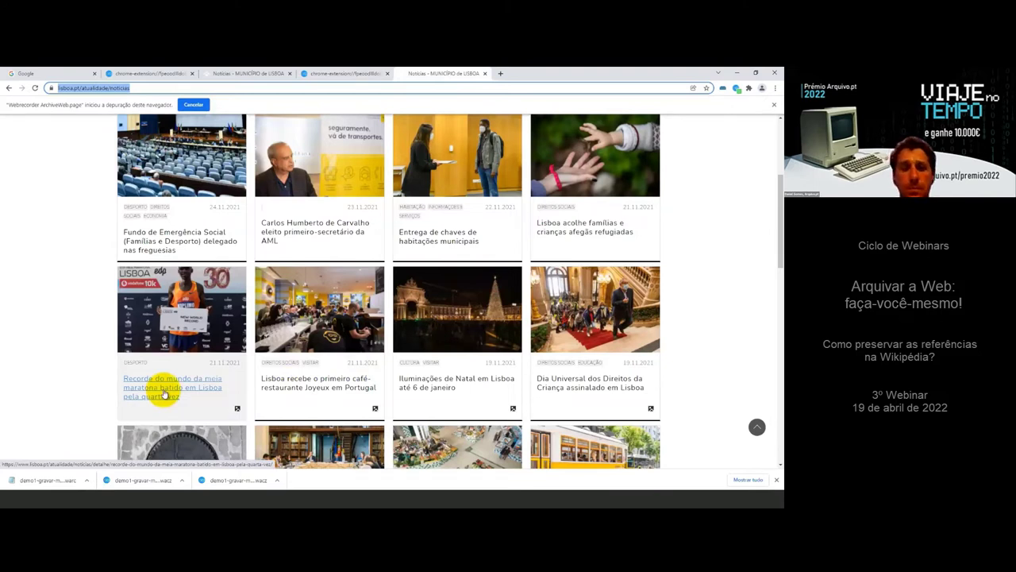
{"action": "right_click", "coordinate": [165, 393]}
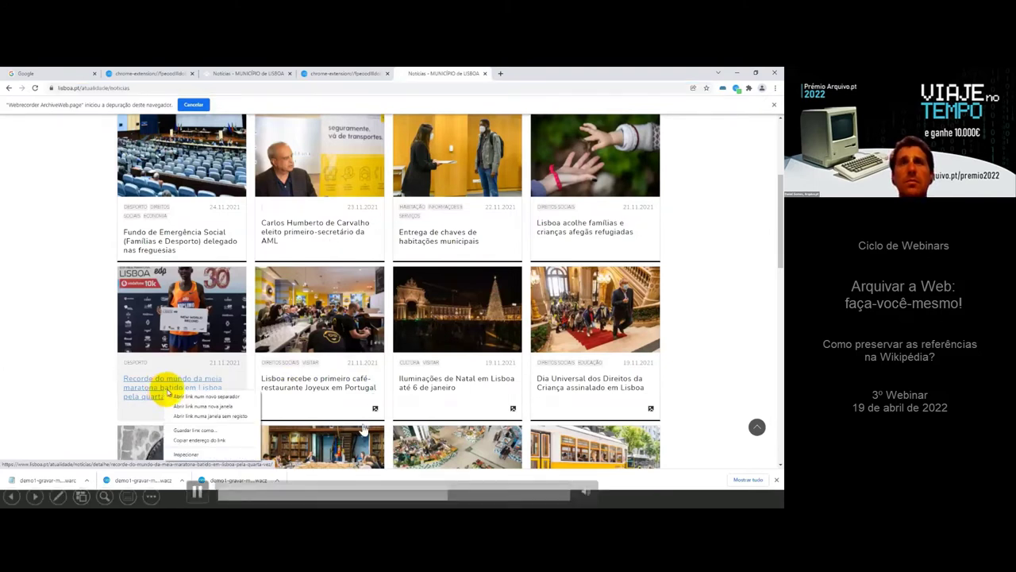
{"action": "left_click", "coordinate": [188, 396]}
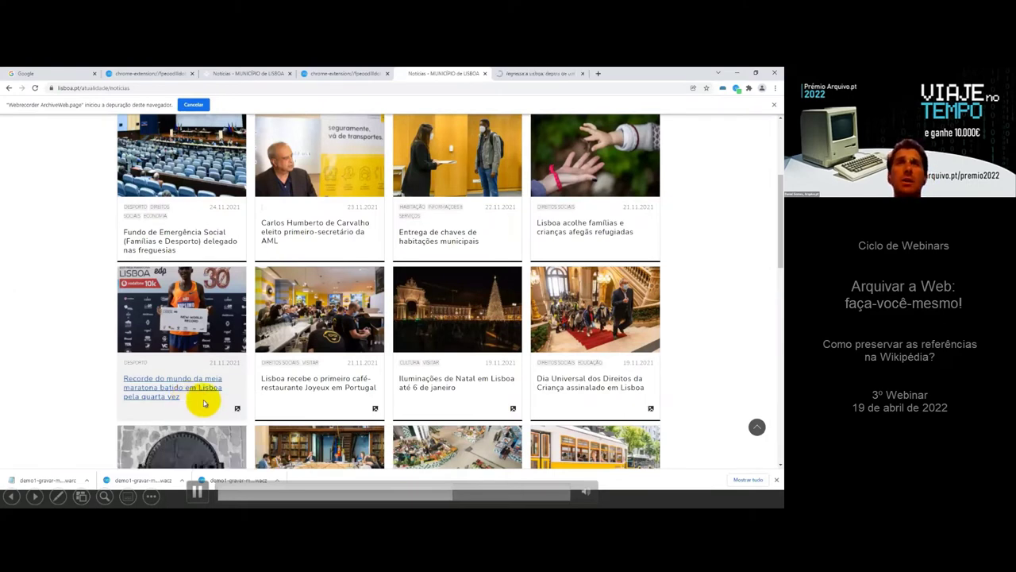
{"action": "right_click", "coordinate": [306, 393]}
{"action": "left_click", "coordinate": [327, 397]}
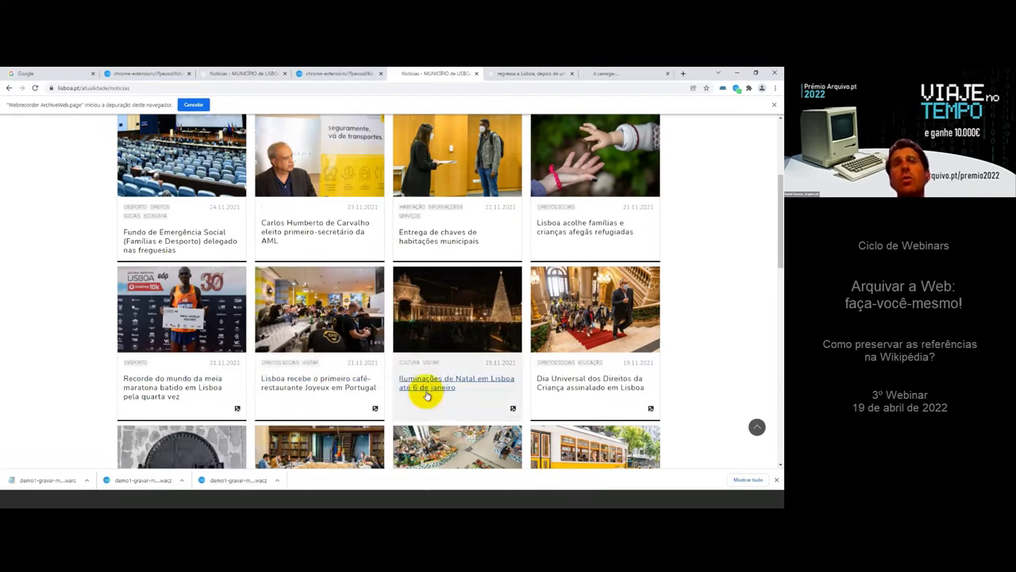
{"action": "right_click", "coordinate": [427, 390]}
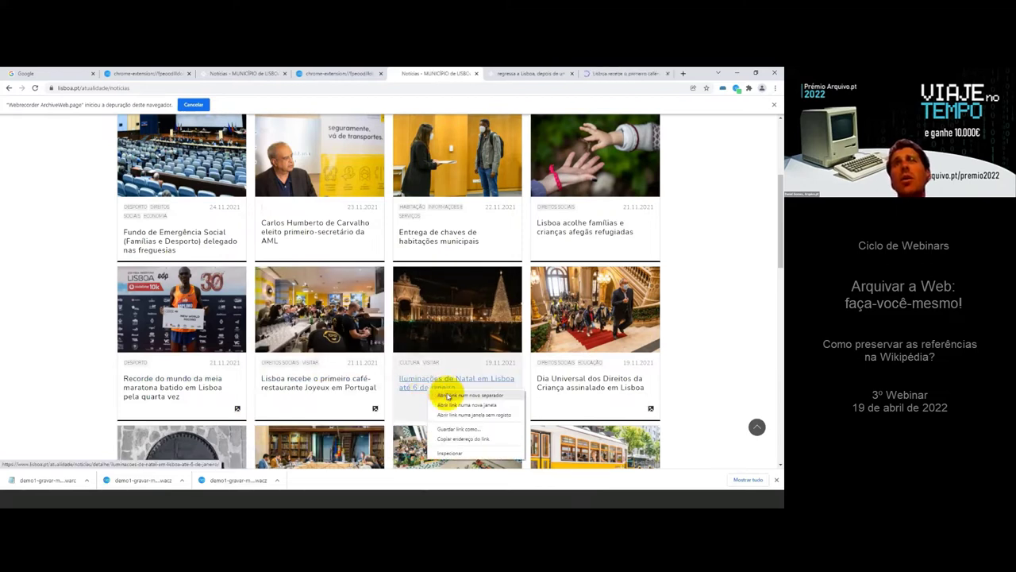
{"action": "left_click", "coordinate": [449, 396]}
{"action": "right_click", "coordinate": [556, 385]}
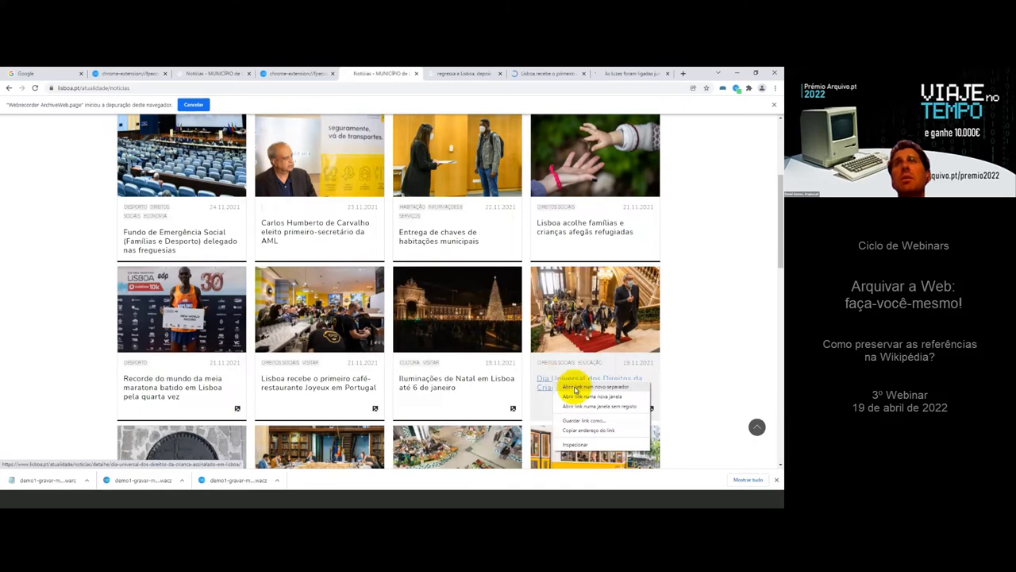
{"action": "left_click", "coordinate": [575, 387]}
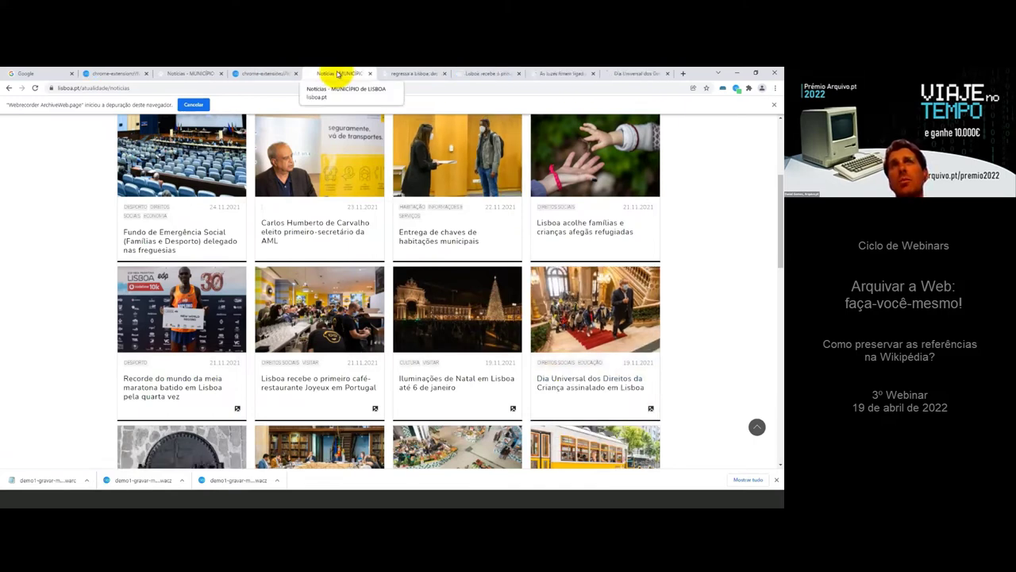
Check each of the four newly opened news article tabs to see that its page has loaded.
{"action": "left_click", "coordinate": [405, 74]}
{"action": "left_click", "coordinate": [478, 74]}
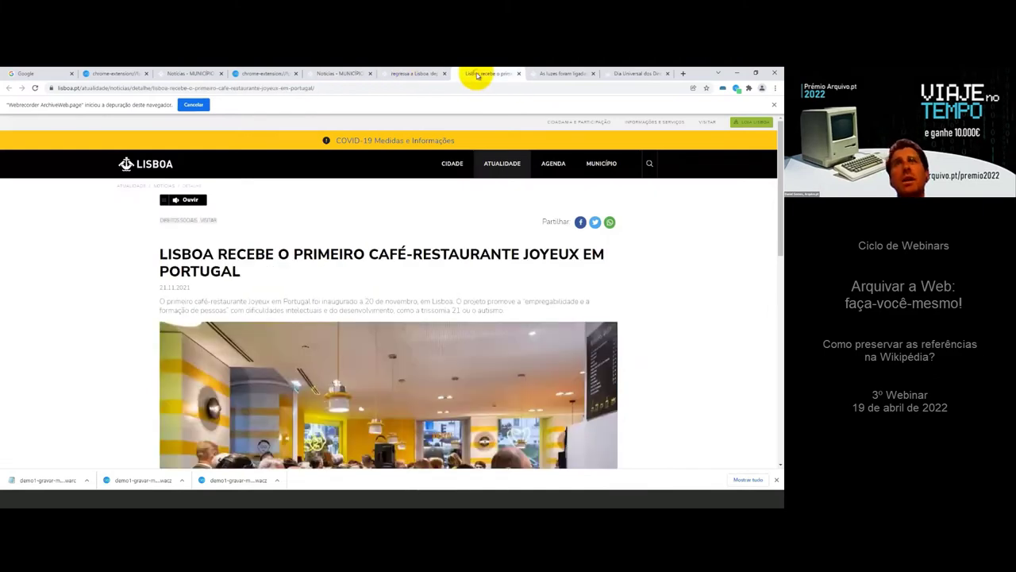
{"action": "left_click", "coordinate": [560, 74]}
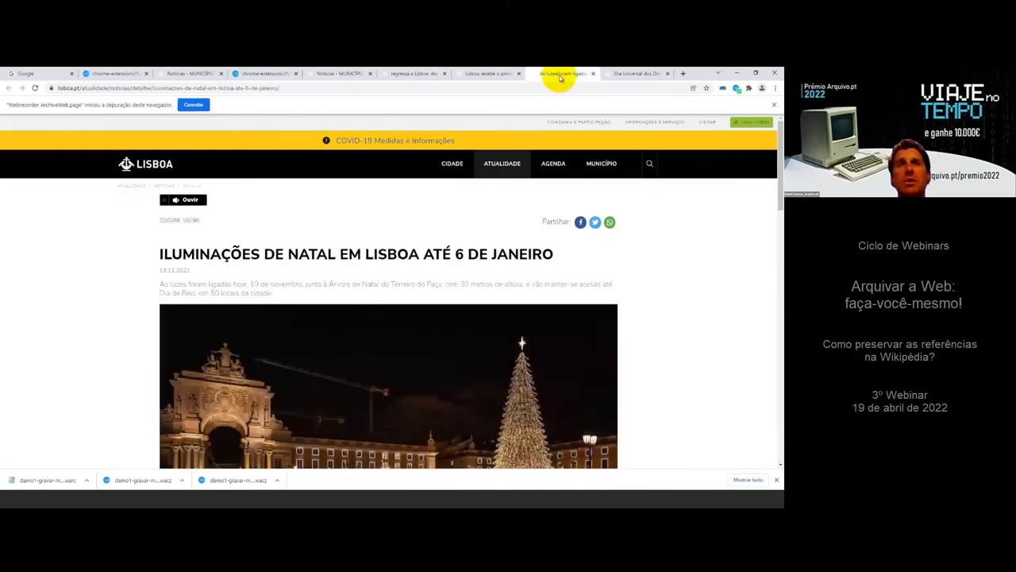
{"action": "left_click", "coordinate": [627, 74]}
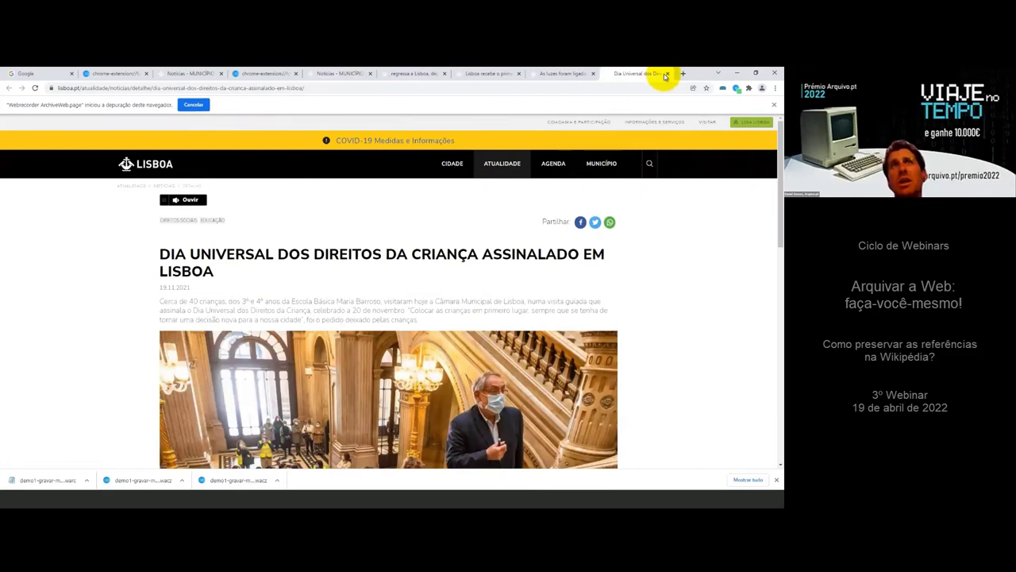
Open the Tampas de Esgoto, Deliberações da Reunião, Plataforma Lisbon Shopping and Passe Navegante news items in separate new tabs.
{"action": "left_click", "coordinate": [338, 74]}
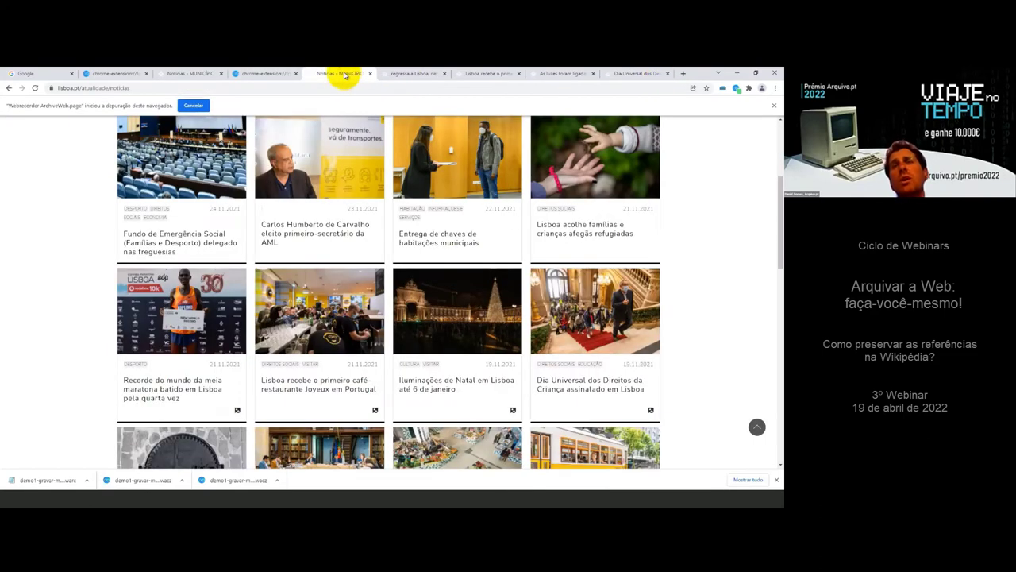
{"action": "left_click", "coordinate": [143, 482]}
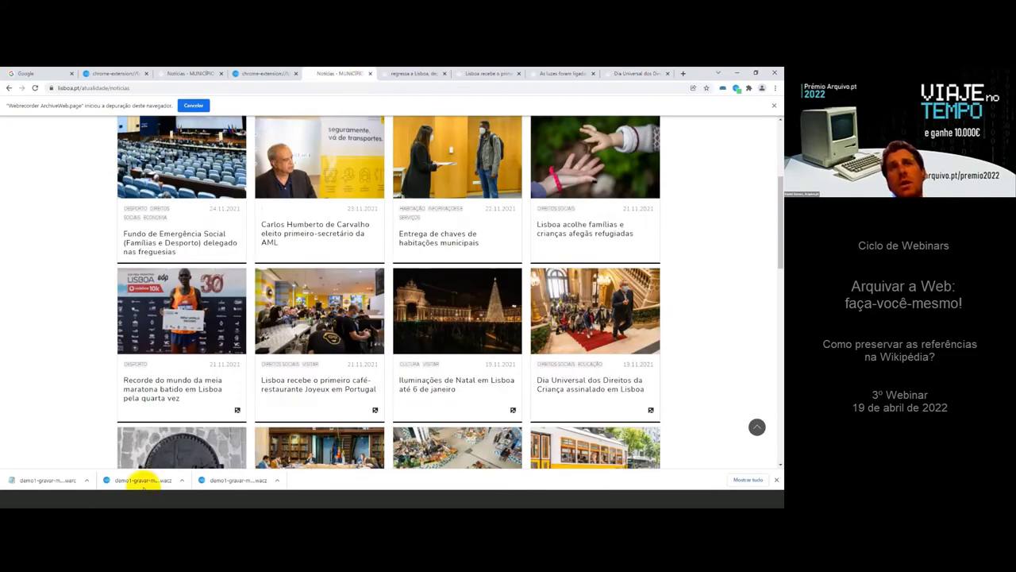
{"action": "scroll", "coordinate": [176, 452], "scroll_direction": "down", "scroll_amount": 1}
{"action": "scroll", "coordinate": [176, 452], "scroll_direction": "down", "scroll_amount": 2}
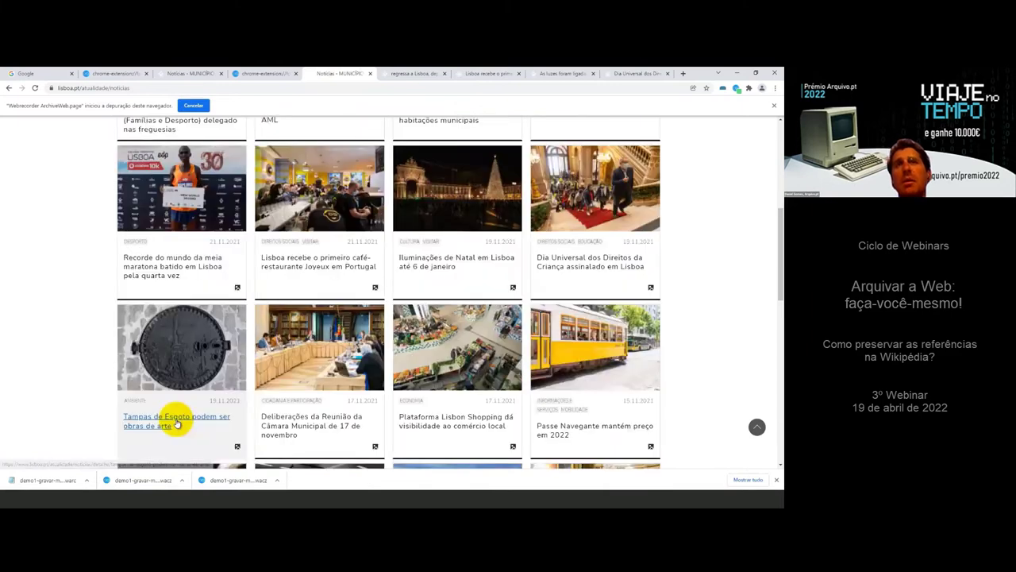
{"action": "right_click", "coordinate": [177, 423]}
{"action": "left_click", "coordinate": [219, 422]}
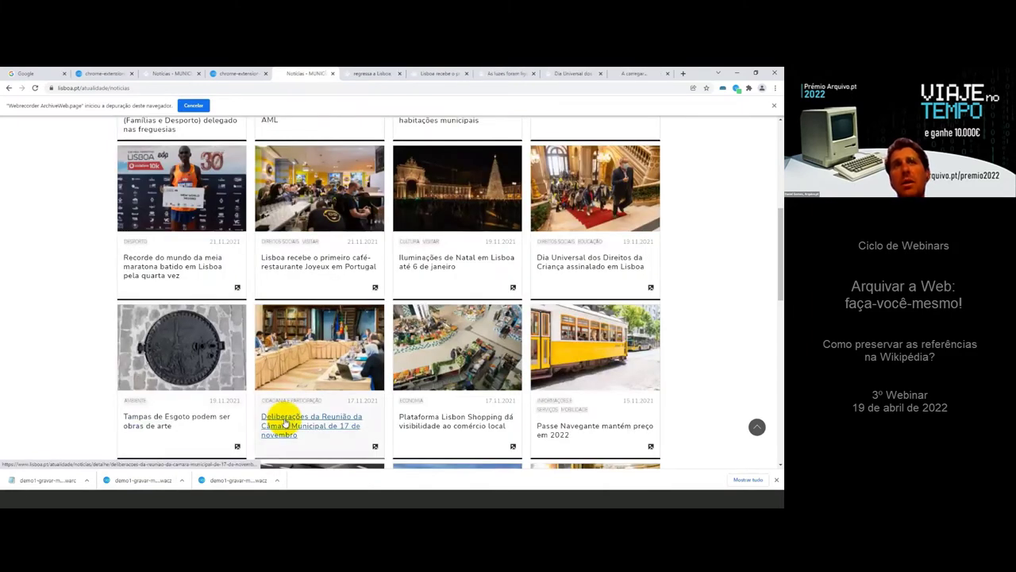
{"action": "right_click", "coordinate": [285, 422]}
{"action": "left_click", "coordinate": [300, 425]}
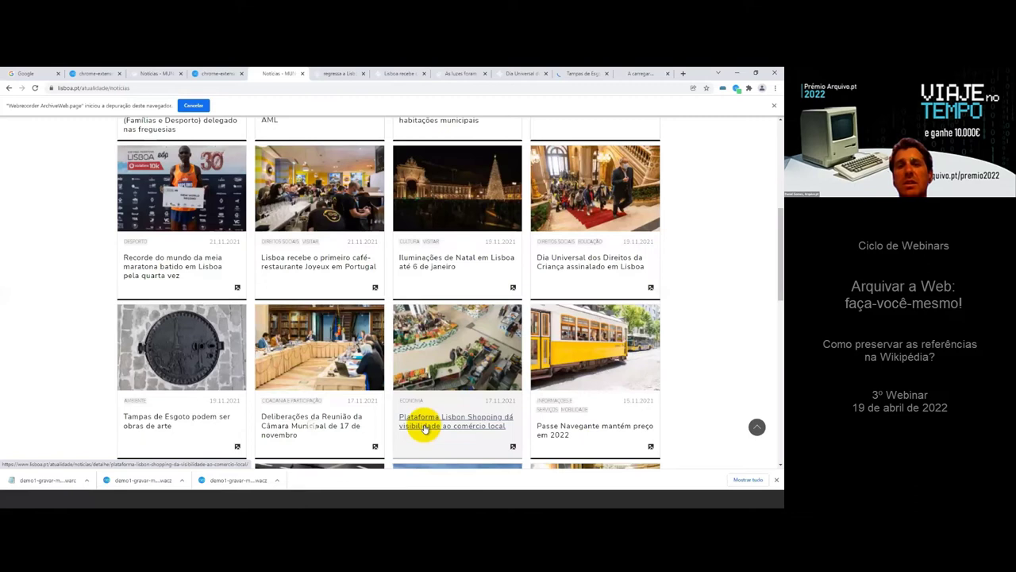
{"action": "right_click", "coordinate": [435, 419]}
{"action": "left_click", "coordinate": [450, 422]}
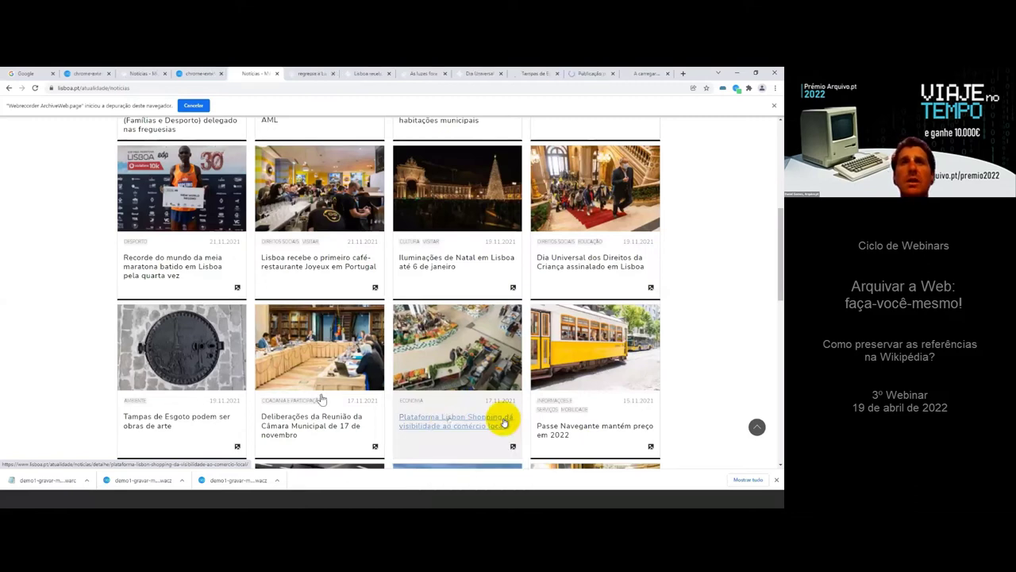
{"action": "right_click", "coordinate": [560, 427]}
{"action": "left_click", "coordinate": [603, 364]}
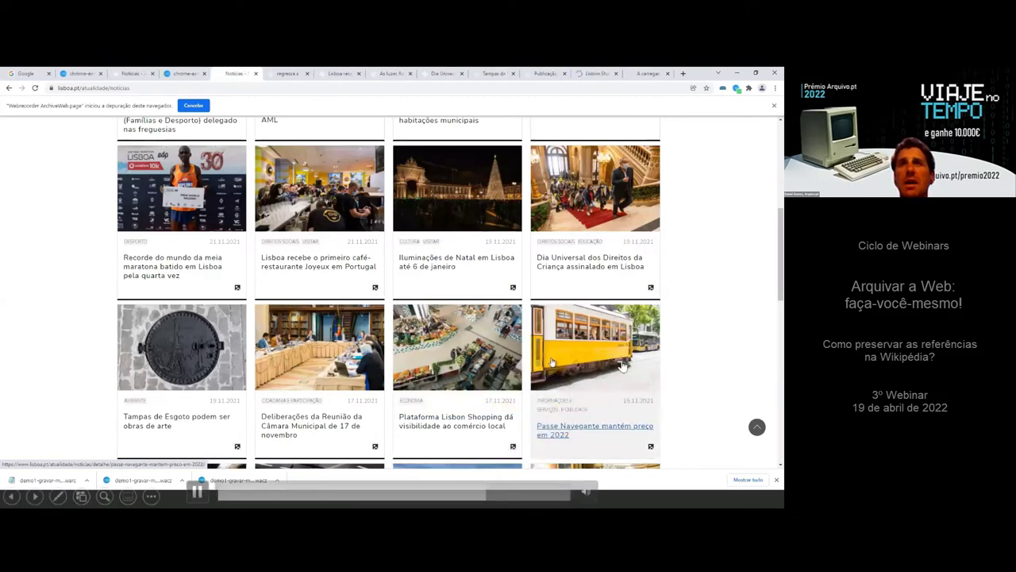
Open the recorded pages of the archive demo1-gravar muitas páginas and select the six most recent ones, from Navegante Municipal to As luzes foram ligadas.
{"action": "left_click", "coordinate": [240, 75]}
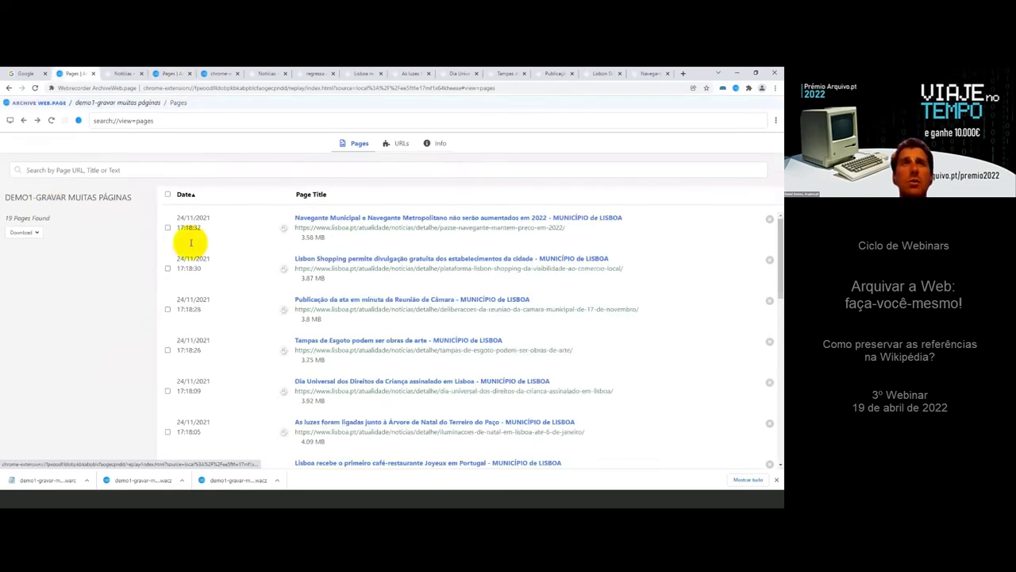
{"action": "left_click", "coordinate": [168, 227]}
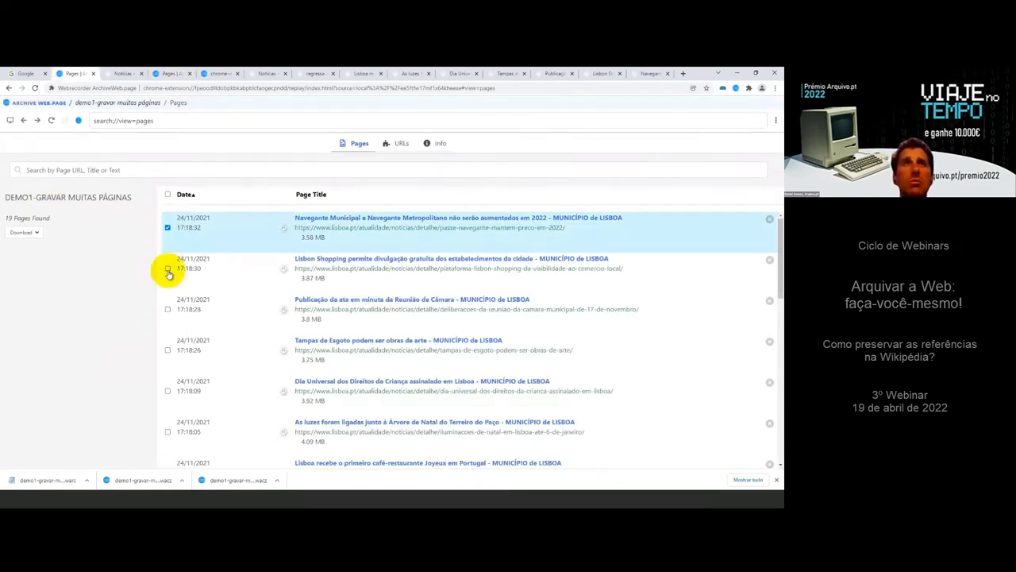
{"action": "left_click", "coordinate": [167, 268]}
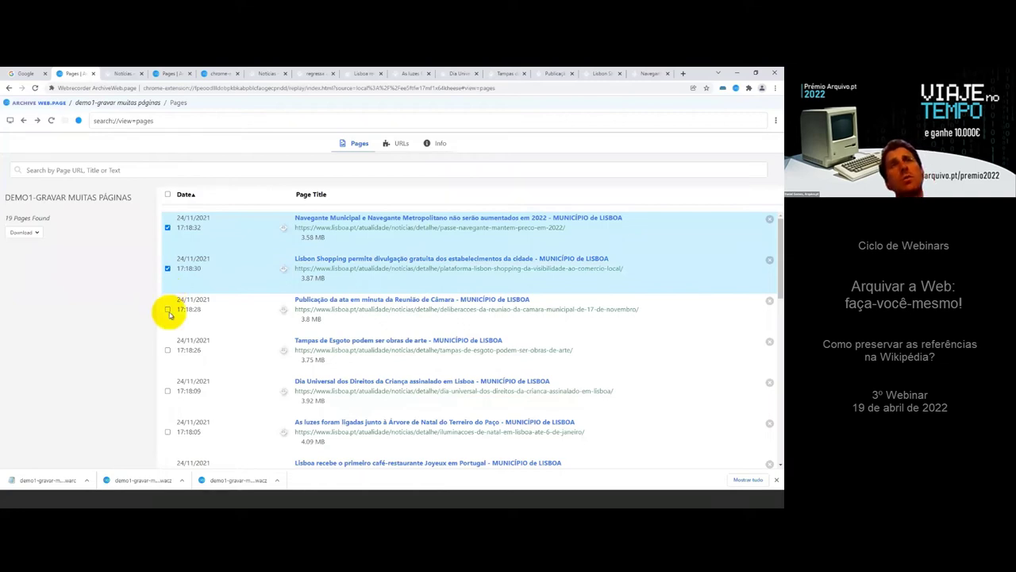
{"action": "left_click", "coordinate": [168, 309]}
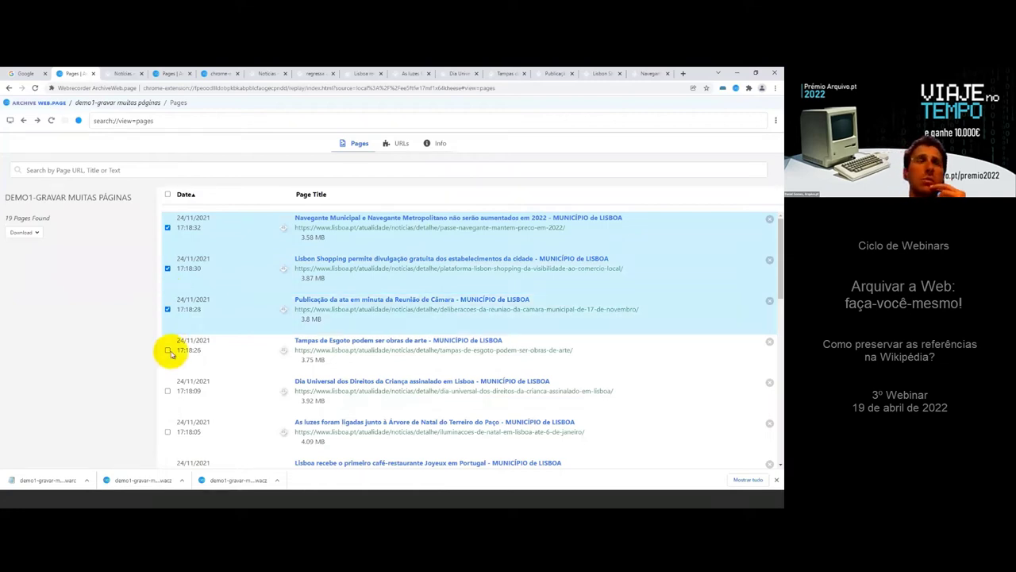
{"action": "left_click", "coordinate": [168, 350]}
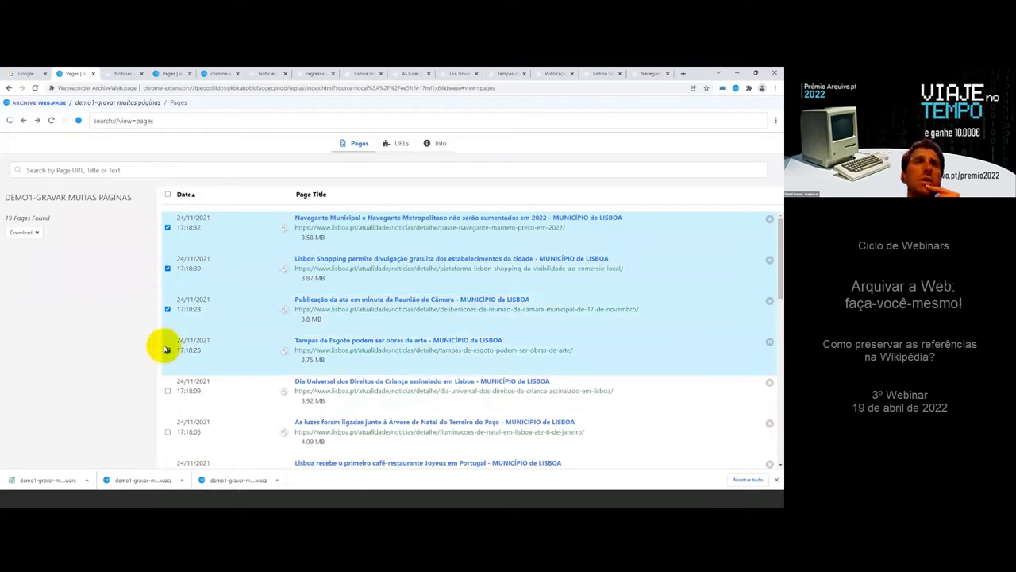
{"action": "left_click", "coordinate": [167, 391]}
{"action": "scroll", "coordinate": [169, 353], "scroll_direction": "down", "scroll_amount": 1}
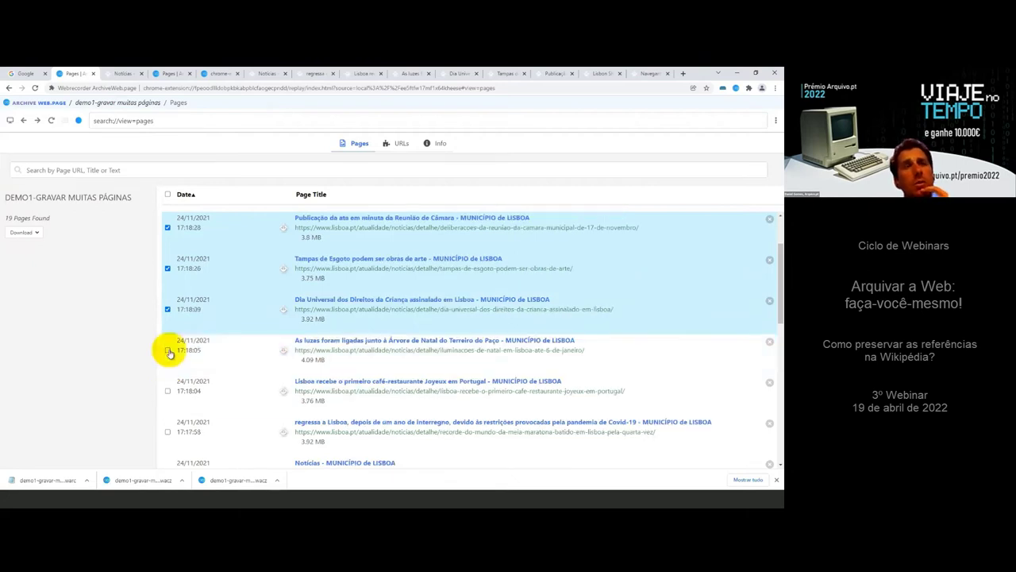
{"action": "left_click", "coordinate": [167, 350]}
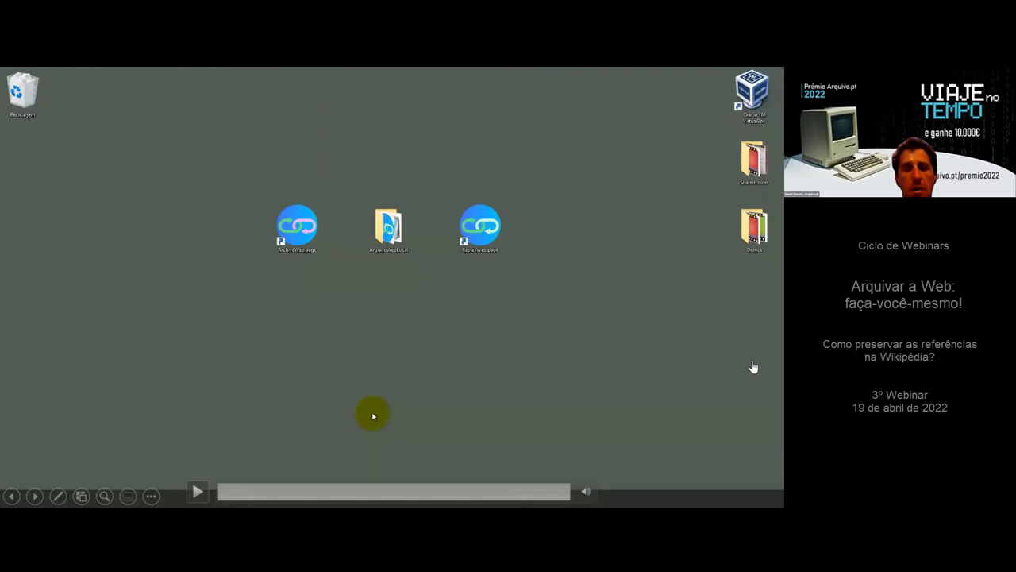
{"action": "key", "text": "Right"}
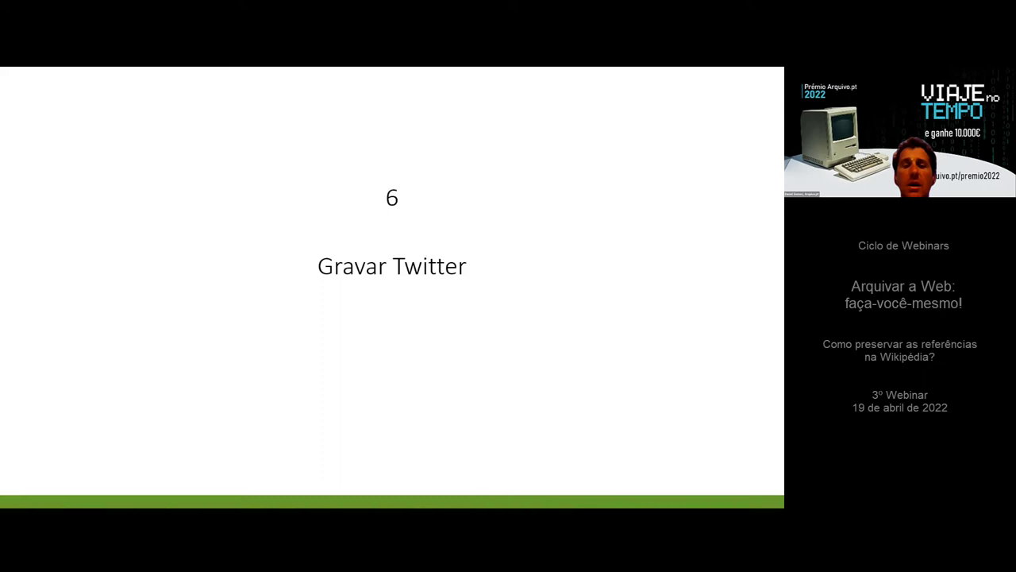
{"action": "key", "text": "Right"}
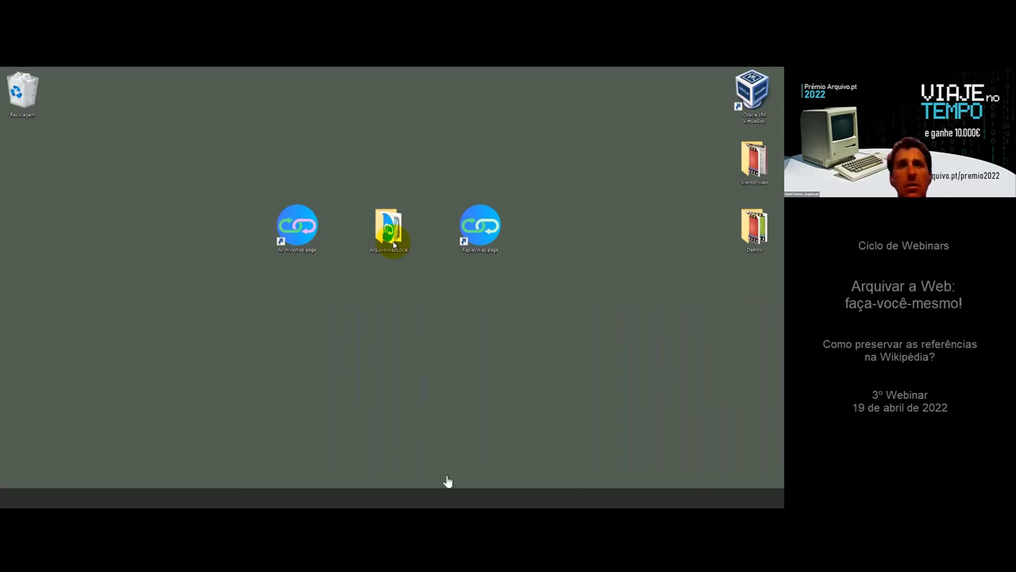
{"action": "mouse_move", "coordinate": [320, 455]}
{"action": "left_click", "coordinate": [198, 491]}
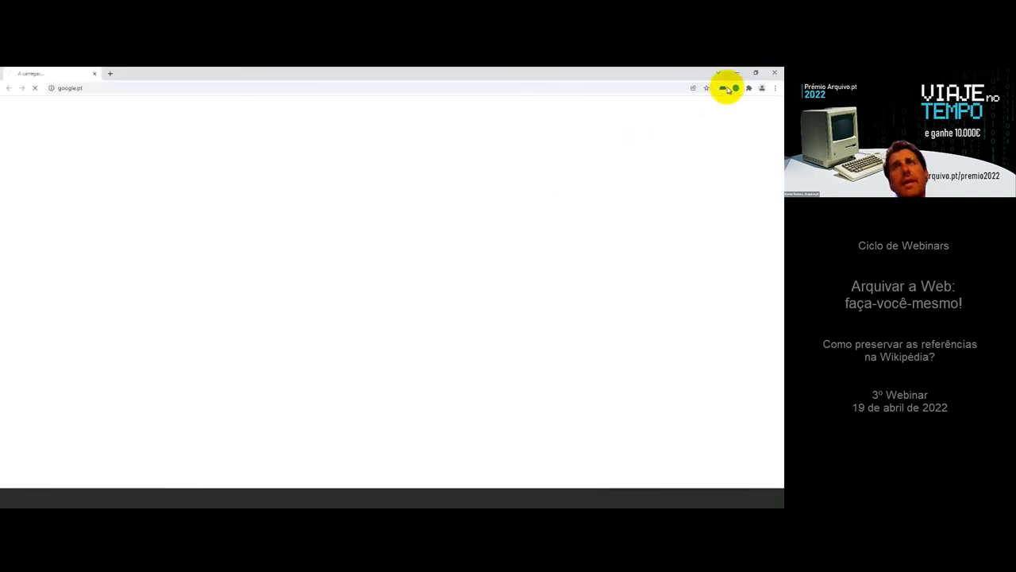
Open the ArchiveWeb.page archive list and create a new archive titled "demo2 -gravar-redes-sociais-Twitter".
{"action": "left_click", "coordinate": [728, 88]}
{"action": "left_click", "coordinate": [731, 105]}
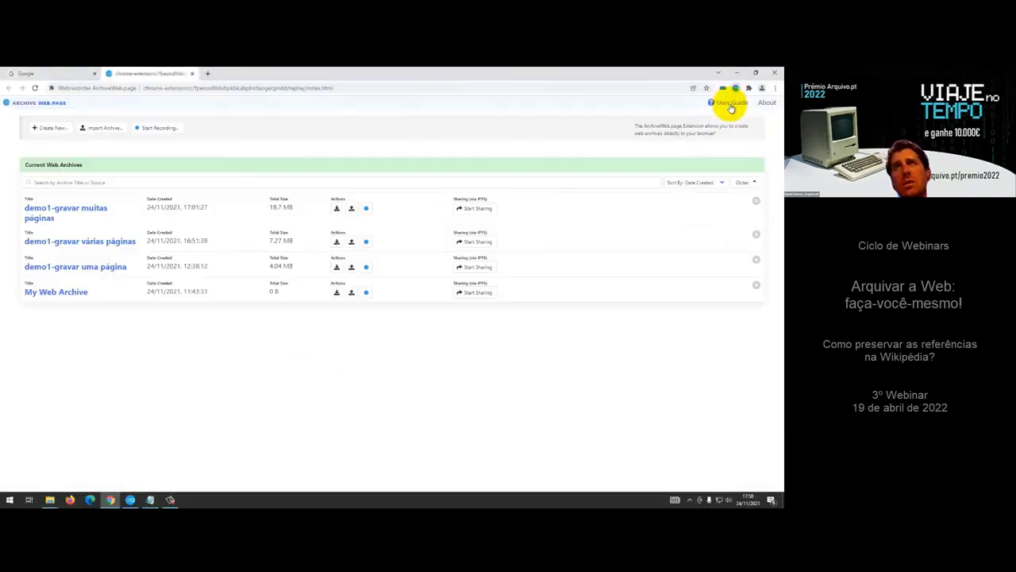
{"action": "left_click", "coordinate": [65, 128]}
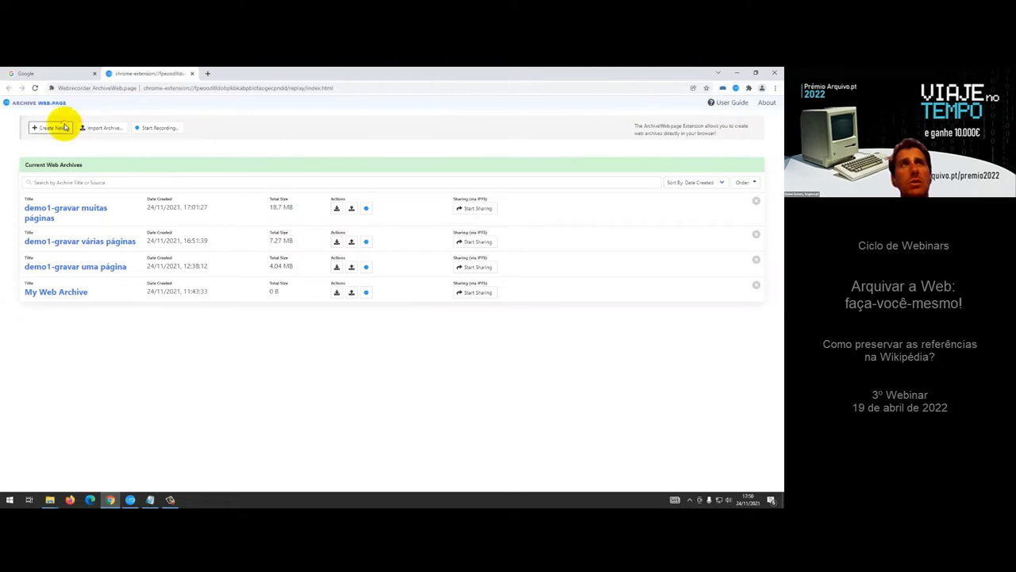
{"action": "left_click", "coordinate": [287, 307]}
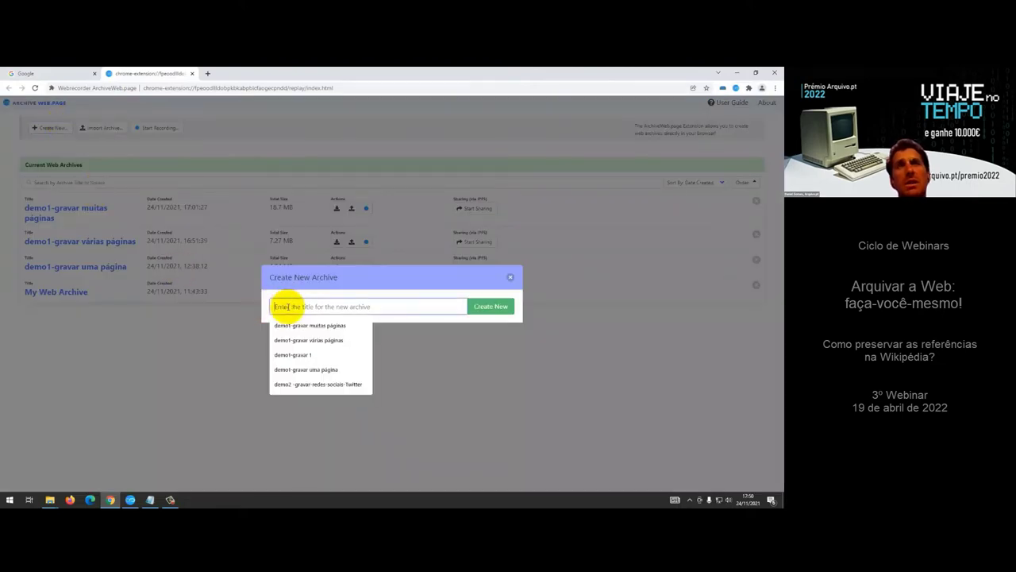
{"action": "left_click", "coordinate": [323, 384]}
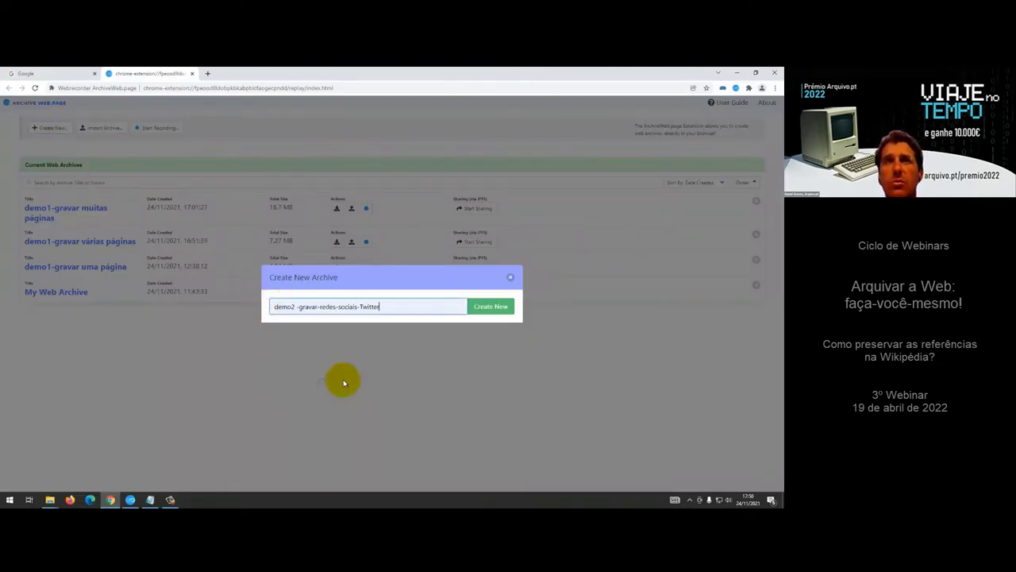
{"action": "left_click", "coordinate": [490, 307]}
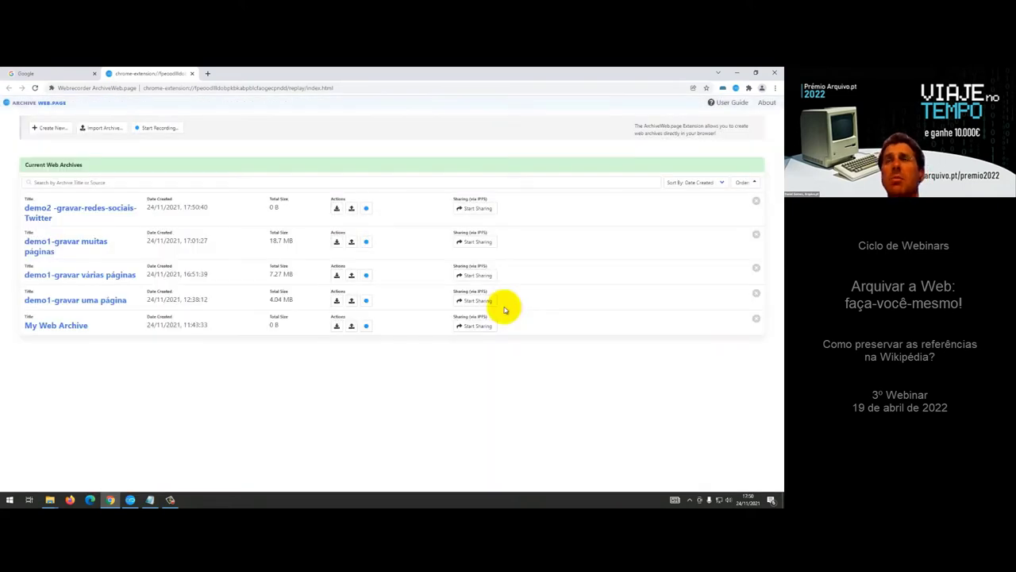
{"action": "left_click", "coordinate": [366, 209]}
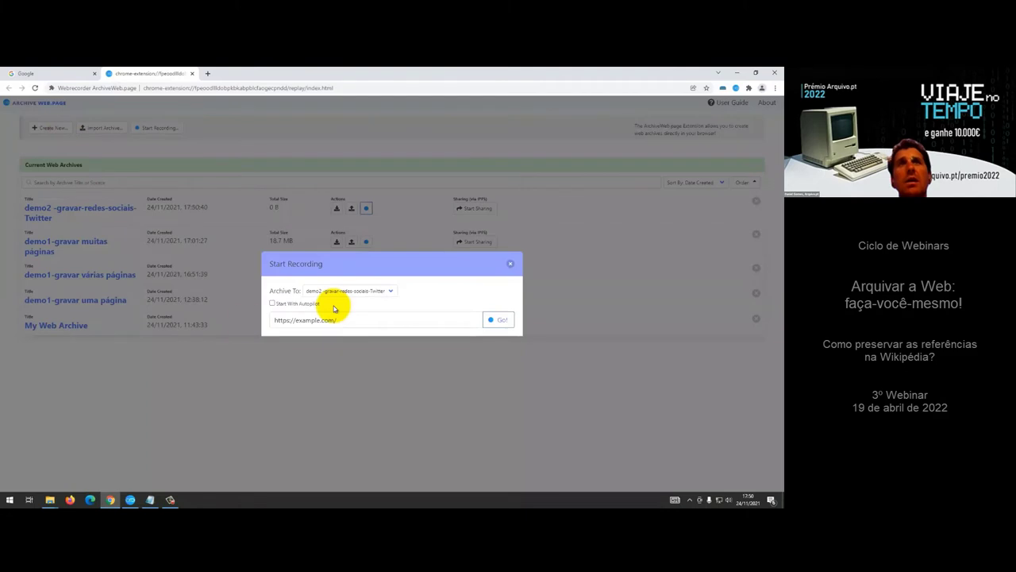
{"action": "left_click_drag", "start_coordinate": [338, 320], "coordinate": [246, 324]}
{"action": "type", "text": "https://twitter.com/DigitalSkillsLX"}
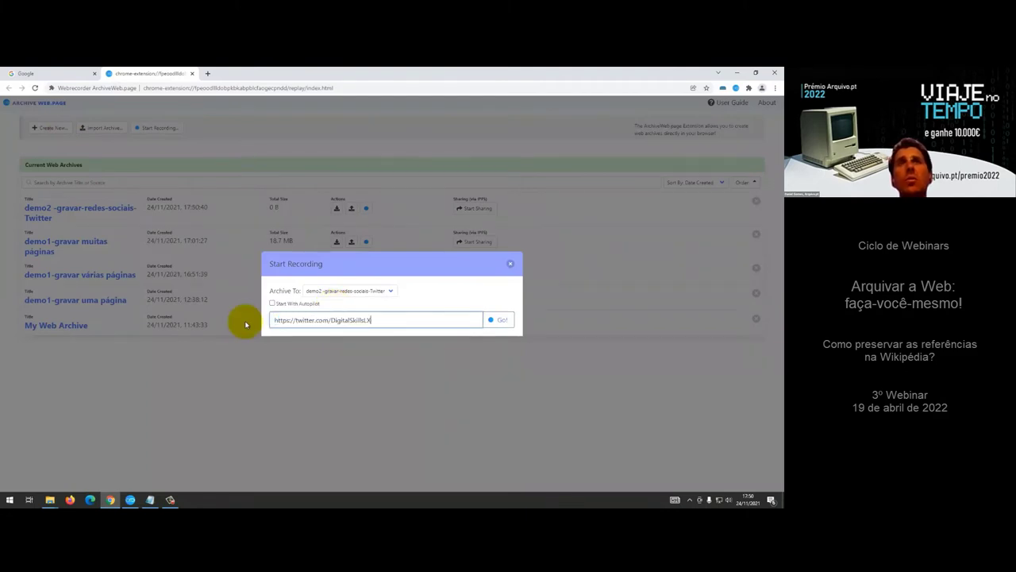
{"action": "left_click", "coordinate": [492, 322]}
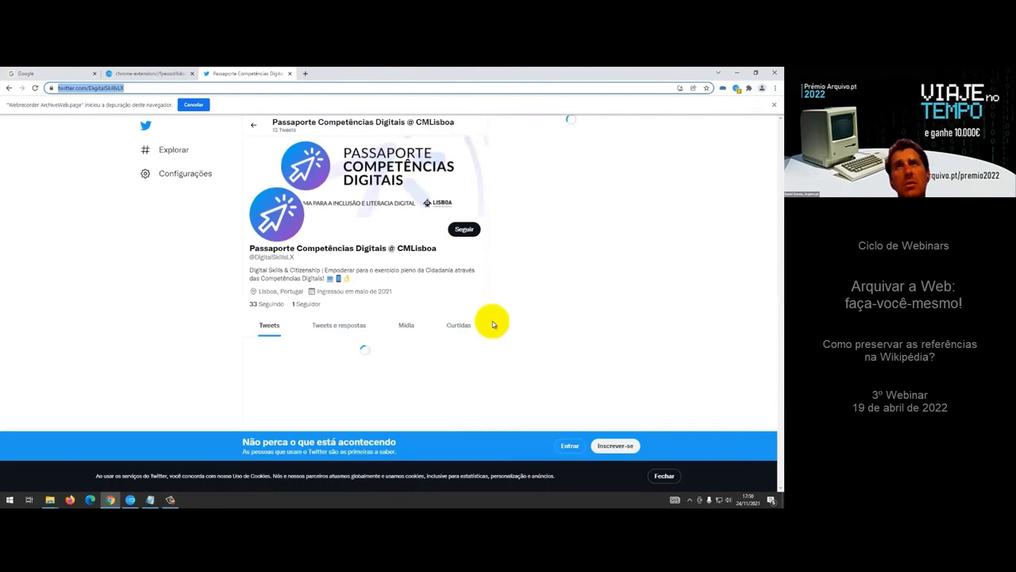
Start Autopilot for the Twitter profile recording and dismiss the cookie notice on the page.
{"action": "left_click", "coordinate": [738, 88]}
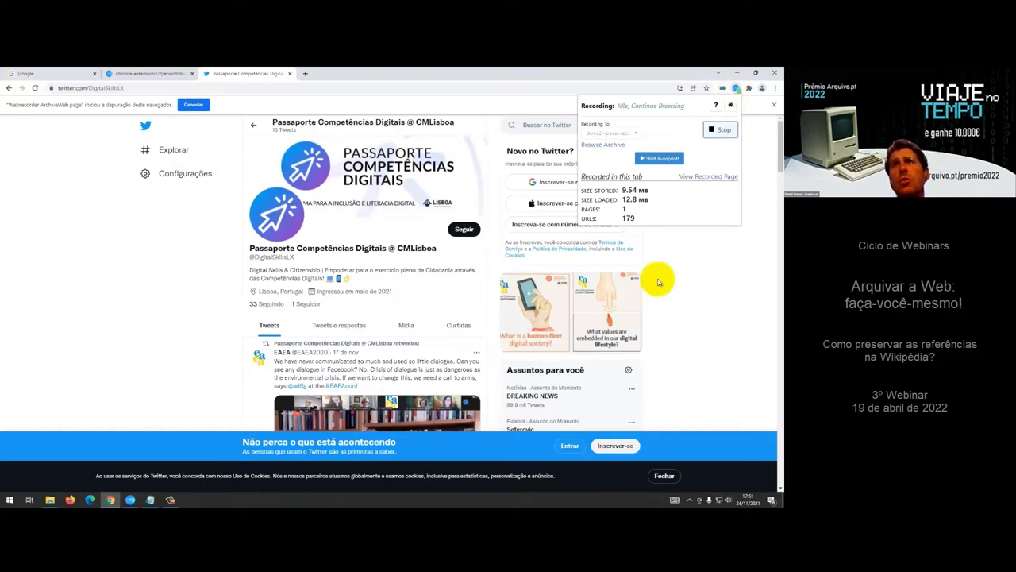
{"action": "left_click", "coordinate": [651, 159]}
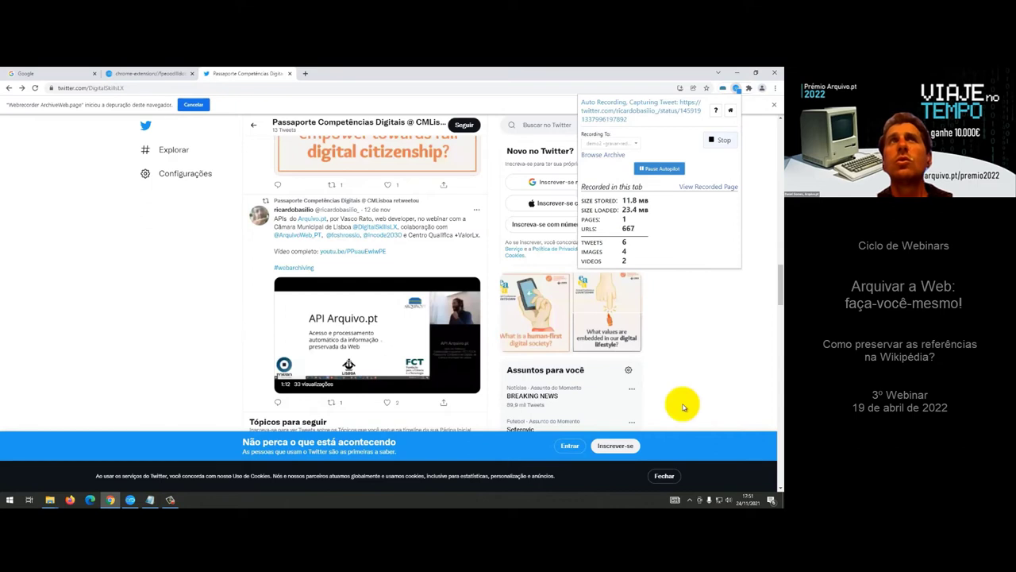
{"action": "left_click", "coordinate": [682, 407]}
{"action": "left_click", "coordinate": [673, 478]}
{"action": "scroll", "coordinate": [687, 408], "scroll_direction": "down", "scroll_amount": 1}
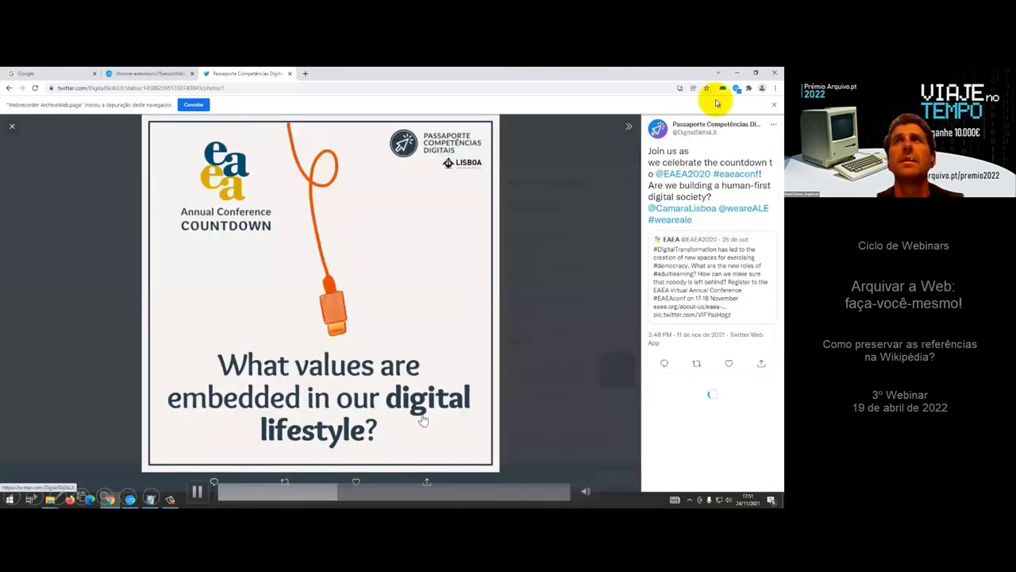
Open the ec.europa.eu survey link in the DigComp 2.2 tweet with Autopilot paused, and resume Autopilot from the tweet's tab.
{"action": "left_click", "coordinate": [739, 89]}
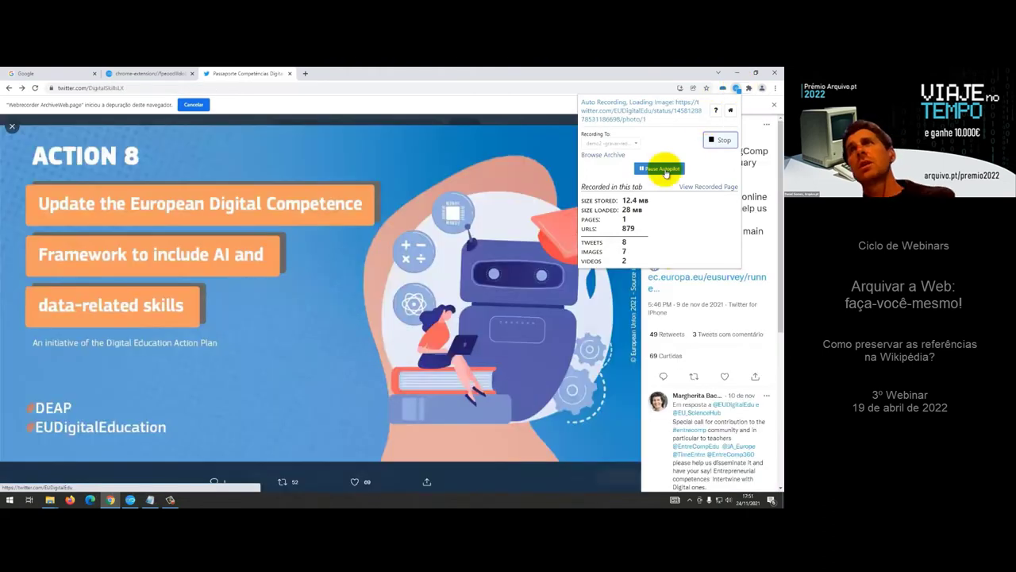
{"action": "left_click", "coordinate": [664, 169]}
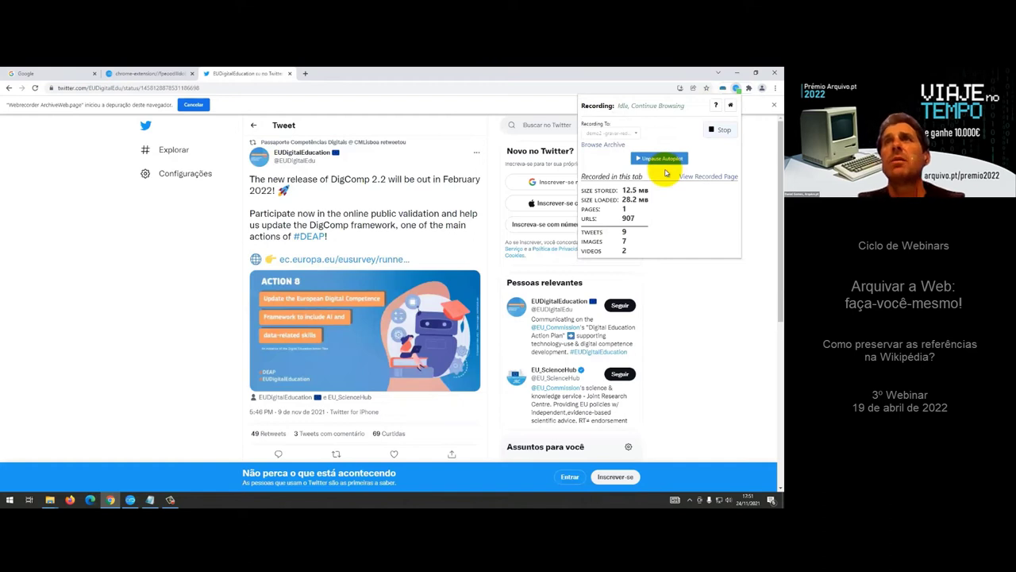
{"action": "left_click", "coordinate": [324, 262]}
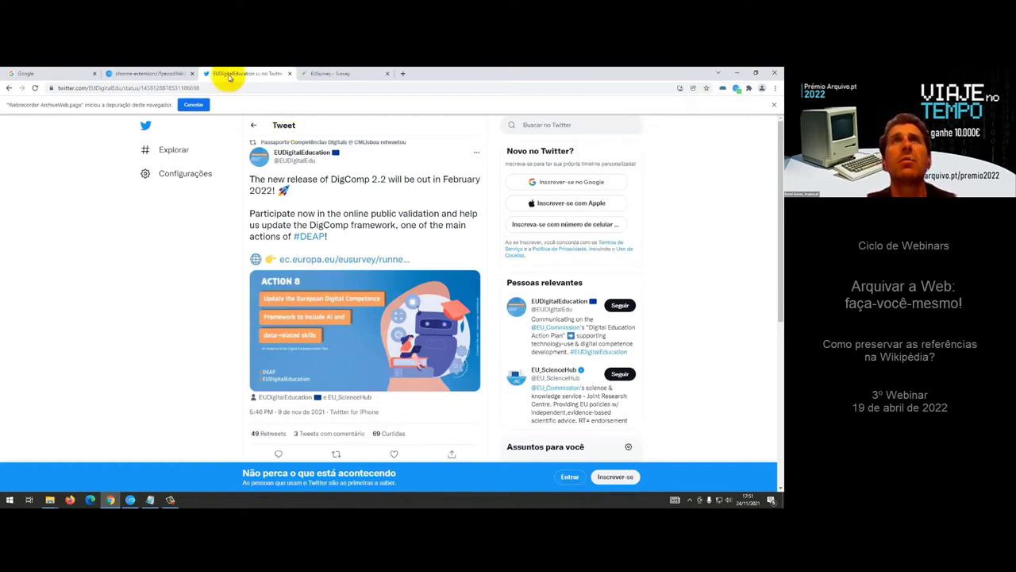
{"action": "left_click", "coordinate": [737, 88]}
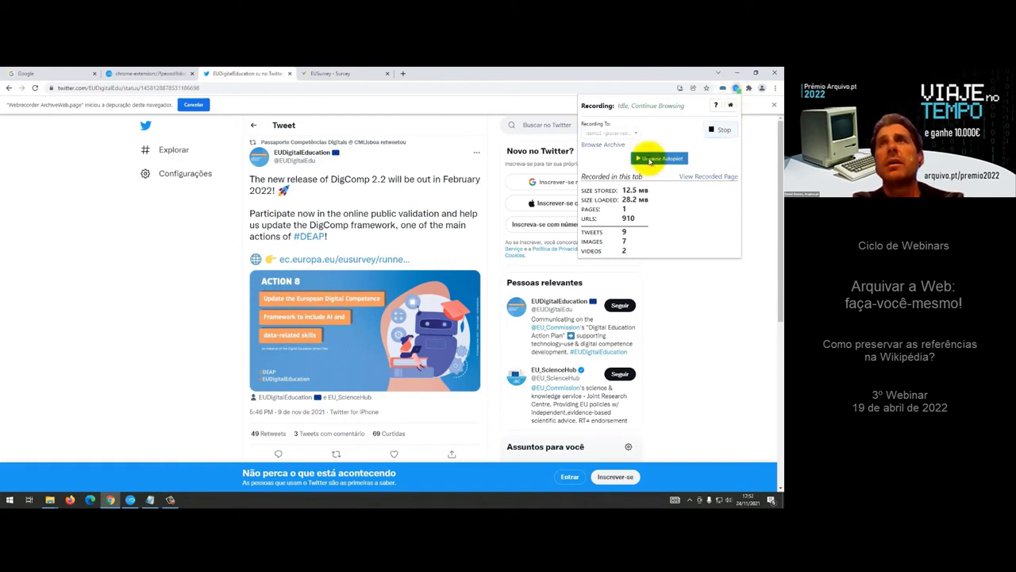
{"action": "left_click", "coordinate": [649, 159]}
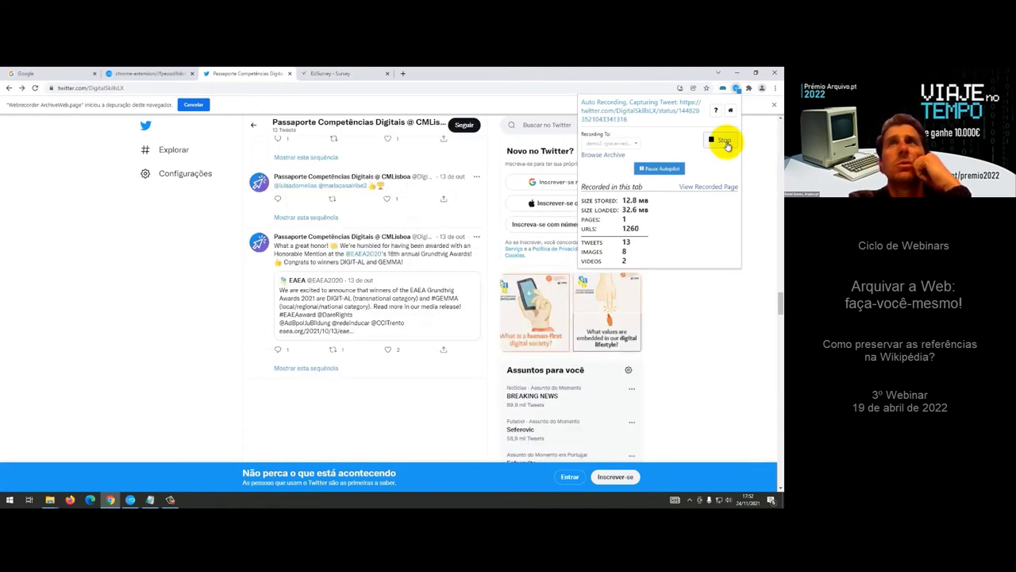
Stop recording the Twitter profile and open the list of web archives.
{"action": "left_click", "coordinate": [724, 141]}
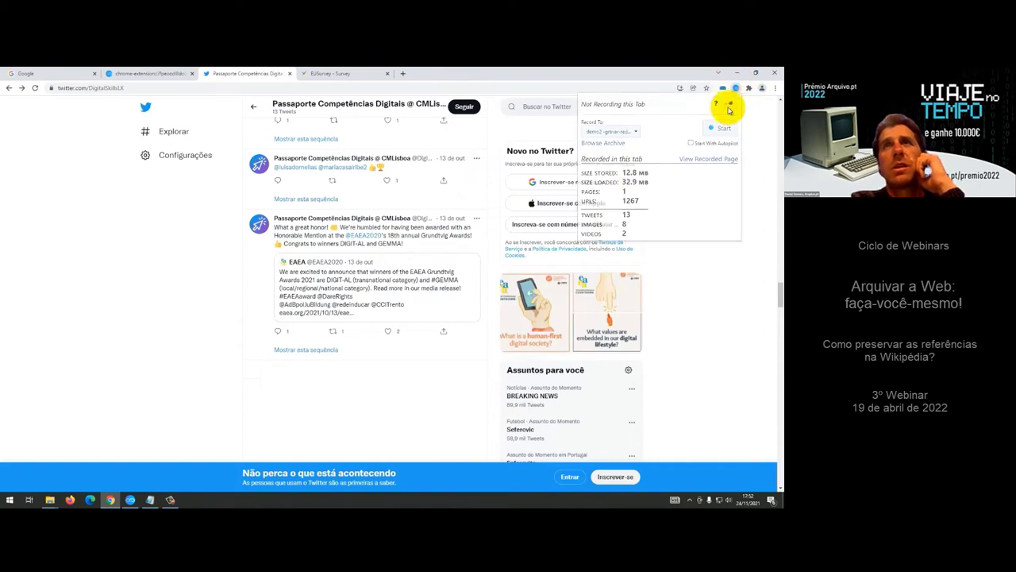
{"action": "left_click", "coordinate": [729, 105]}
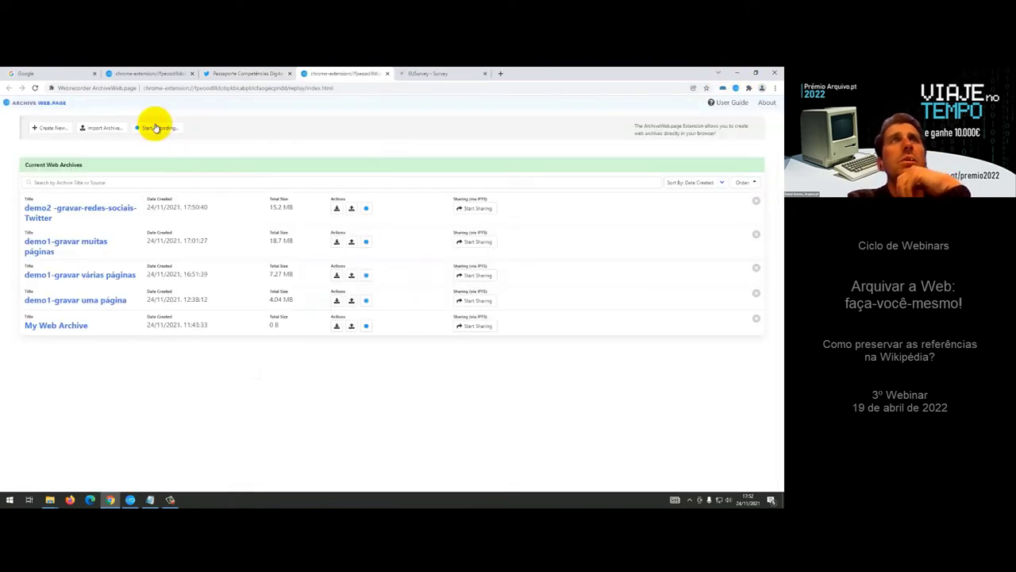
{"action": "left_click", "coordinate": [64, 209]}
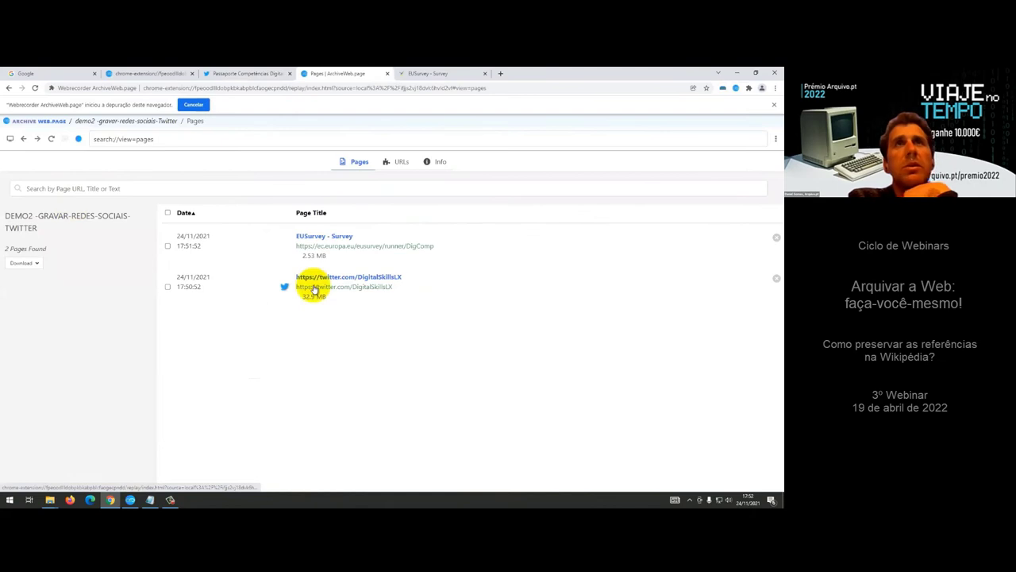
{"action": "left_click", "coordinate": [316, 289]}
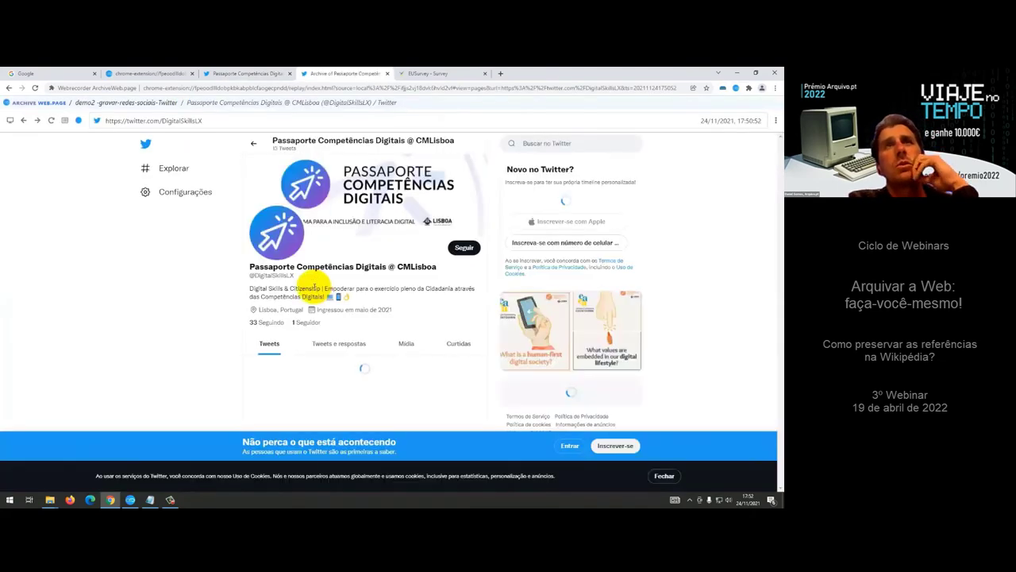
{"action": "scroll", "coordinate": [683, 216], "scroll_direction": "down", "scroll_amount": 3}
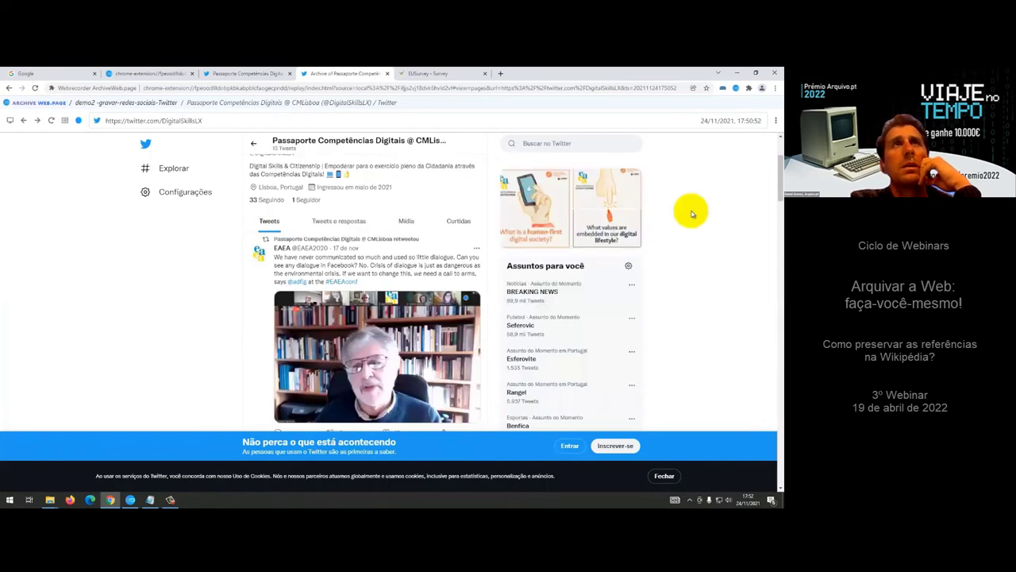
{"action": "scroll", "coordinate": [660, 246], "scroll_direction": "down", "scroll_amount": 5}
{"action": "scroll", "coordinate": [658, 251], "scroll_direction": "down", "scroll_amount": 3}
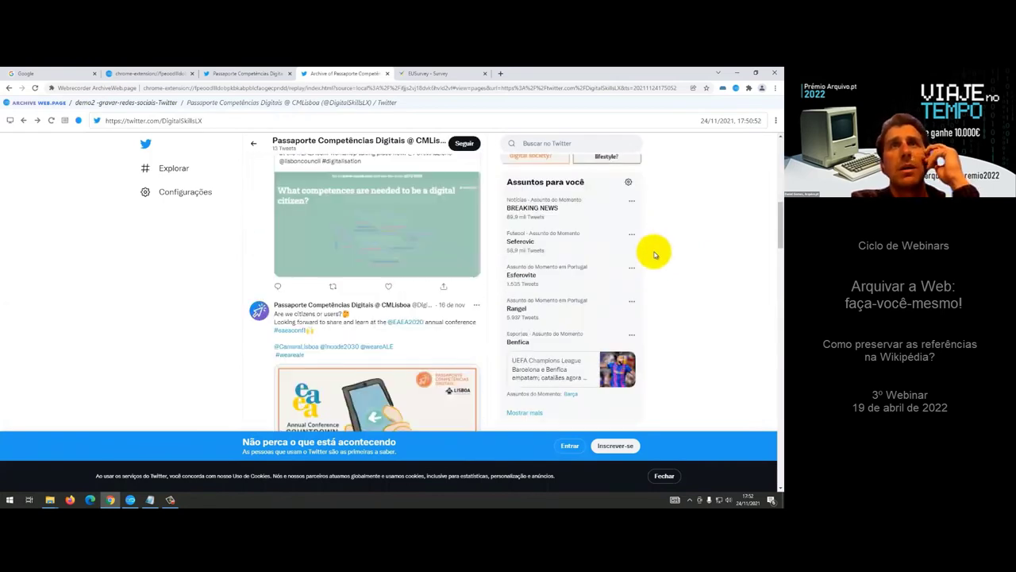
{"action": "scroll", "coordinate": [654, 256], "scroll_direction": "down", "scroll_amount": 6}
{"action": "scroll", "coordinate": [653, 258], "scroll_direction": "down", "scroll_amount": 5}
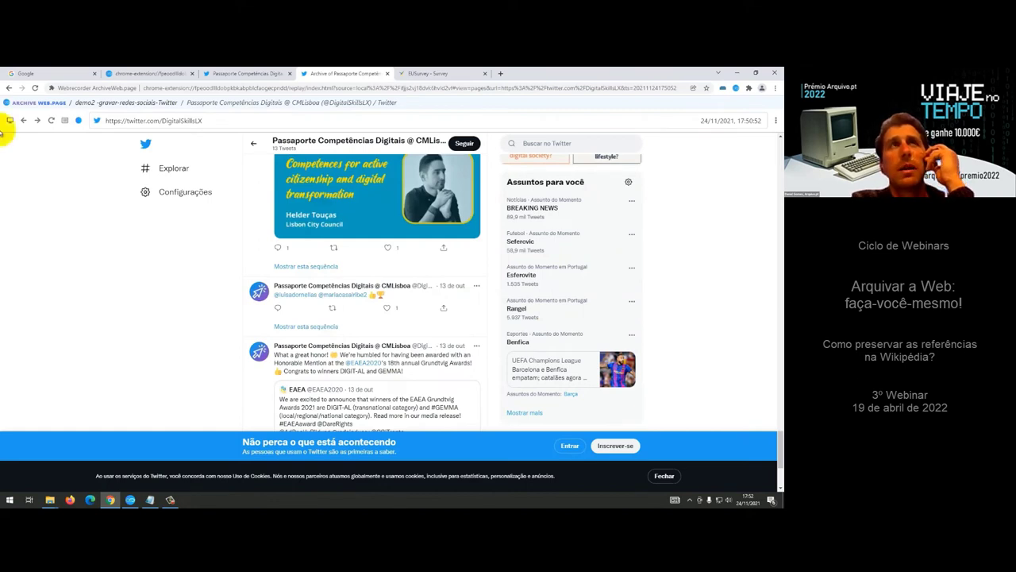
Return to the Twitter archive's page list and download all pages as WACZ, saved as demo2--gravar-redes-sociais-twitter in ArquivoWebLocal.
{"action": "left_click", "coordinate": [18, 101]}
{"action": "left_click", "coordinate": [36, 245]}
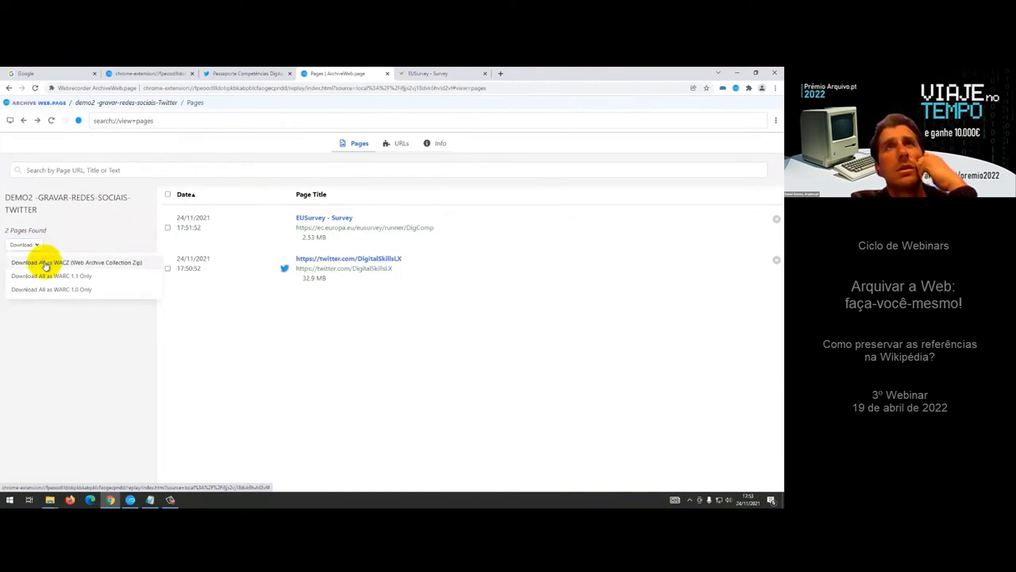
{"action": "left_click", "coordinate": [46, 262]}
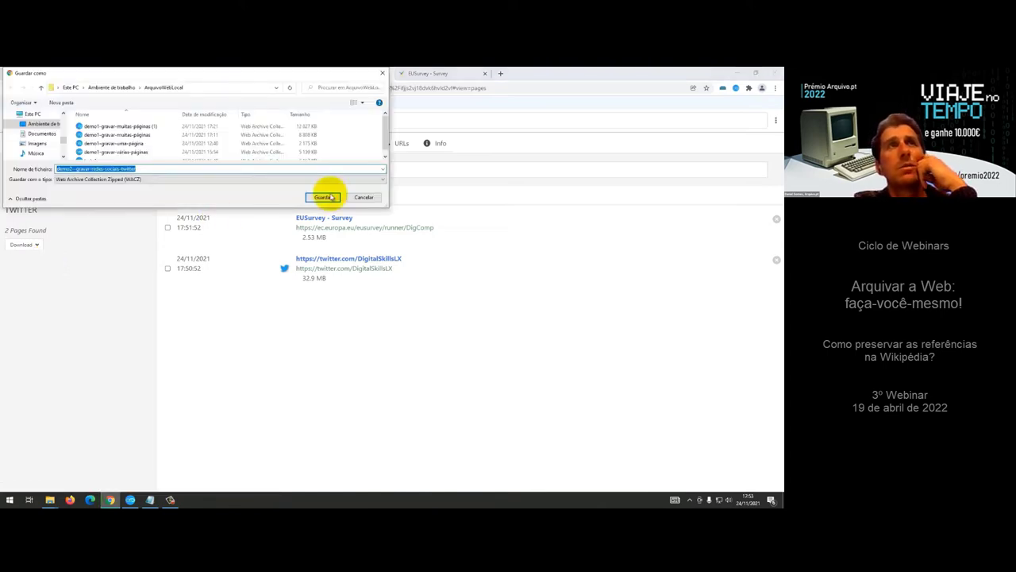
{"action": "left_click", "coordinate": [327, 197]}
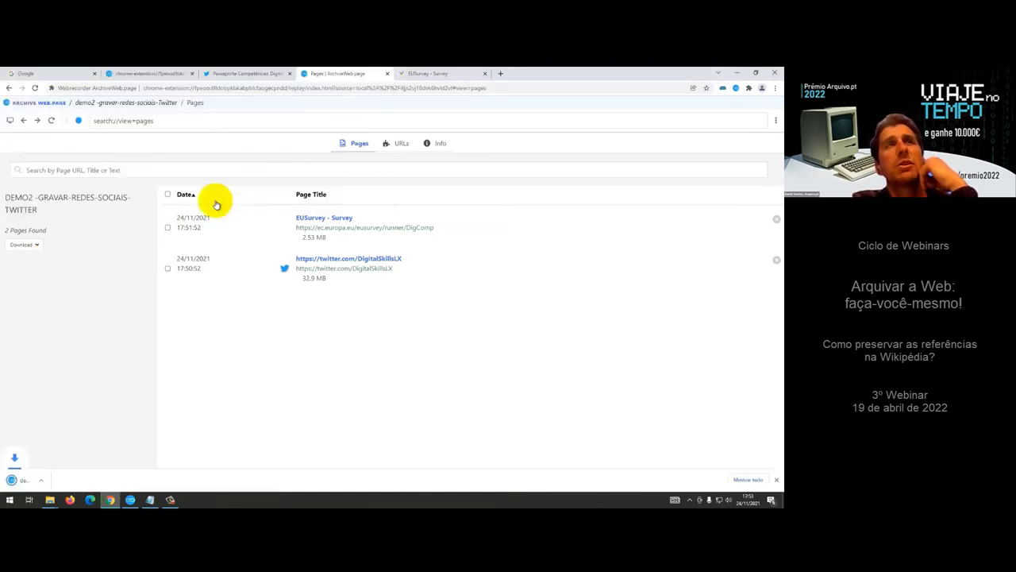
Download all pages of the Twitter archive as WARC 1.1, saved as demo2--gravar-redes-sociais-twitter in ArquivoWebLocal.
{"action": "left_click", "coordinate": [42, 244]}
{"action": "left_click", "coordinate": [53, 275]}
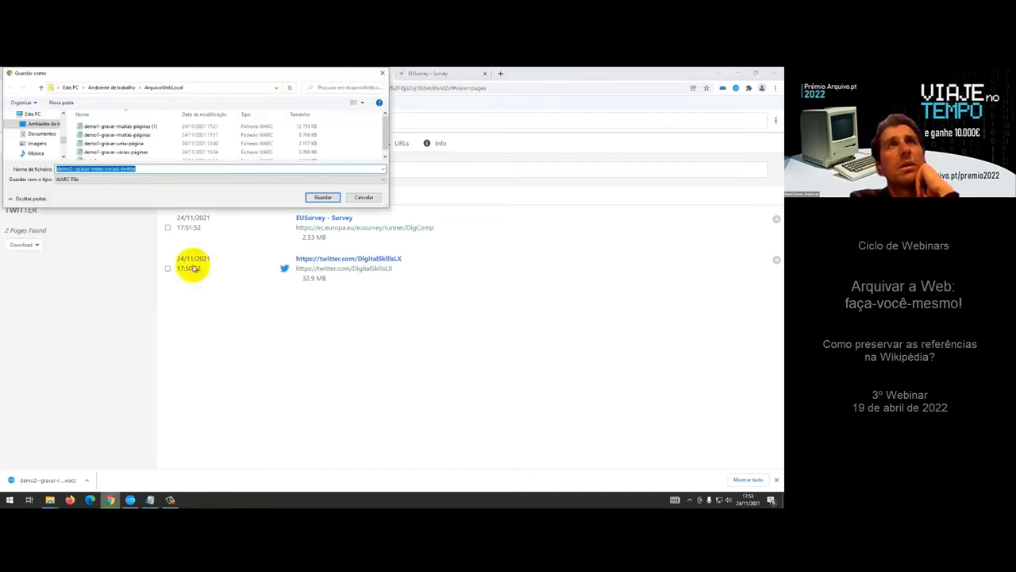
{"action": "left_click", "coordinate": [323, 198]}
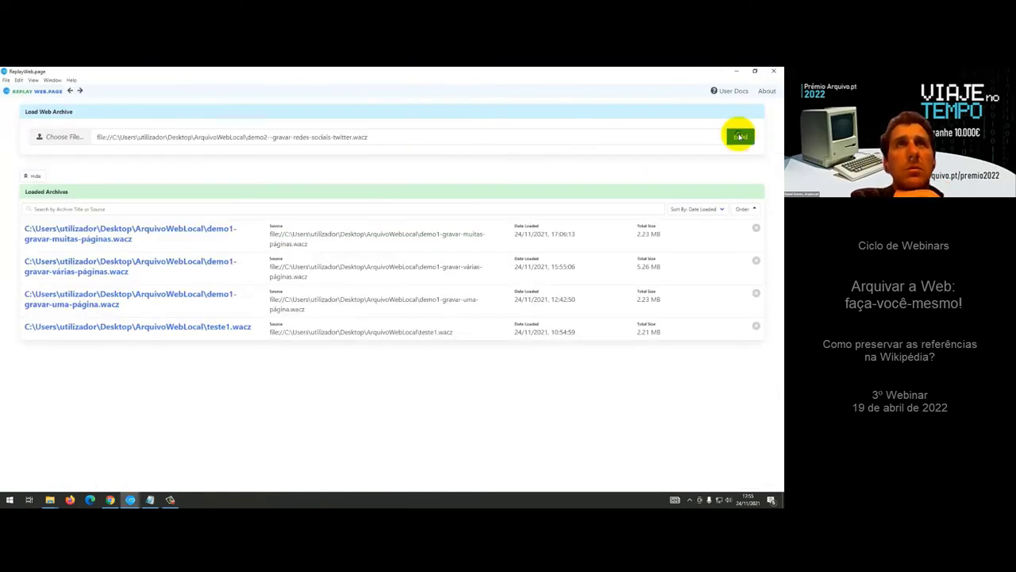
{"action": "left_click", "coordinate": [739, 136]}
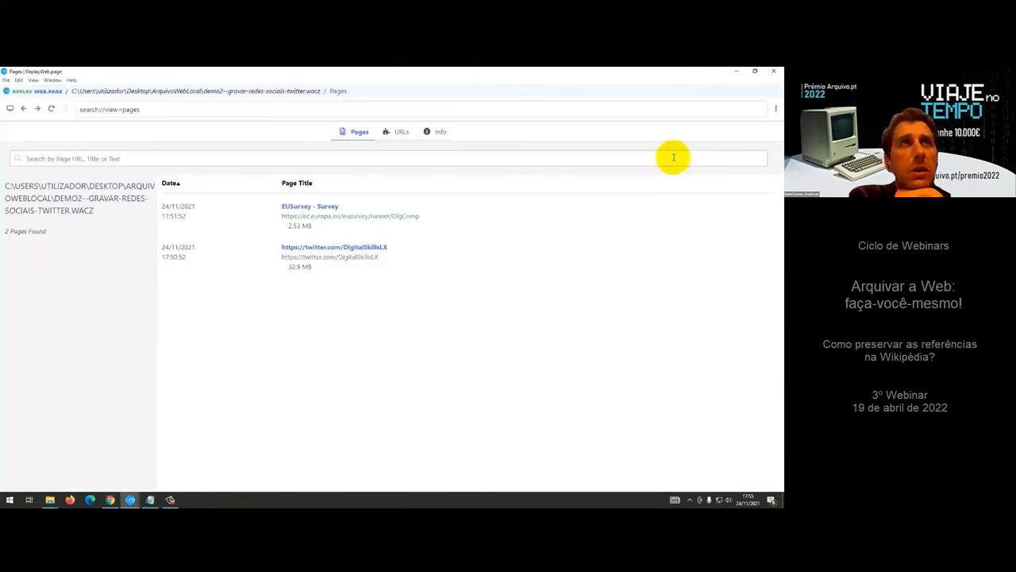
{"action": "left_click", "coordinate": [302, 259]}
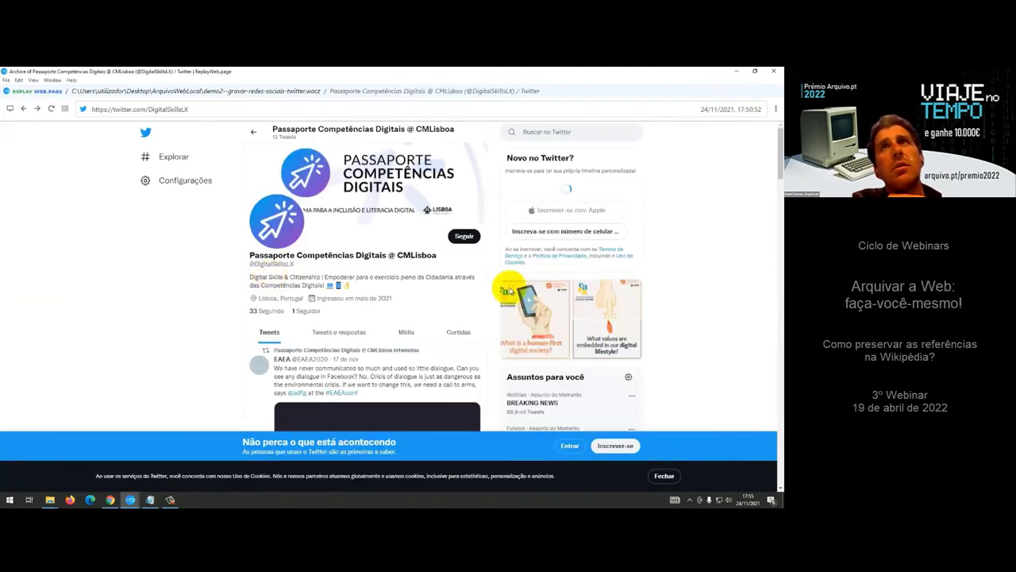
{"action": "scroll", "coordinate": [718, 235], "scroll_direction": "down", "scroll_amount": 3}
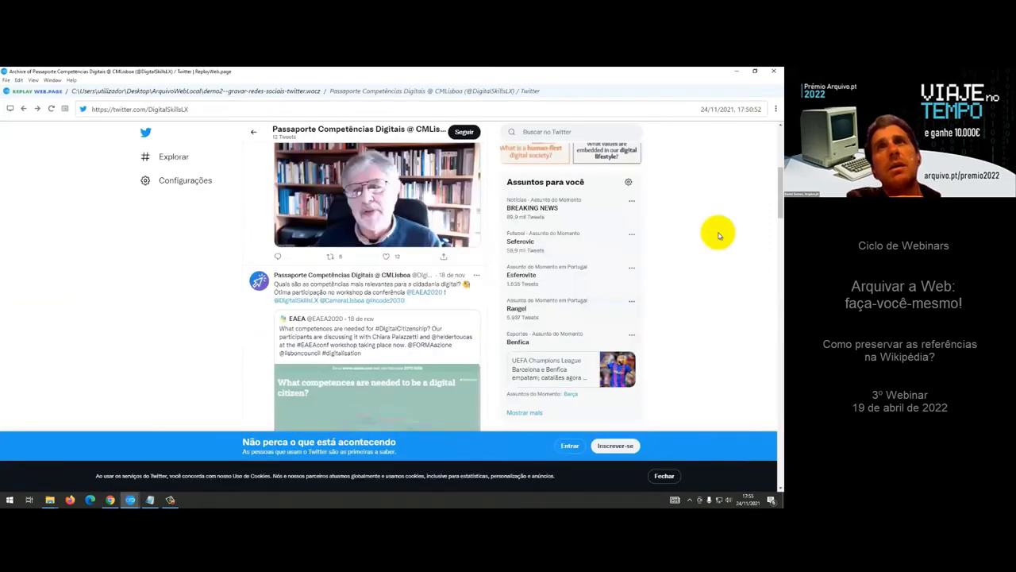
{"action": "scroll", "coordinate": [719, 235], "scroll_direction": "down", "scroll_amount": 5}
{"action": "scroll", "coordinate": [718, 235], "scroll_direction": "down", "scroll_amount": 5}
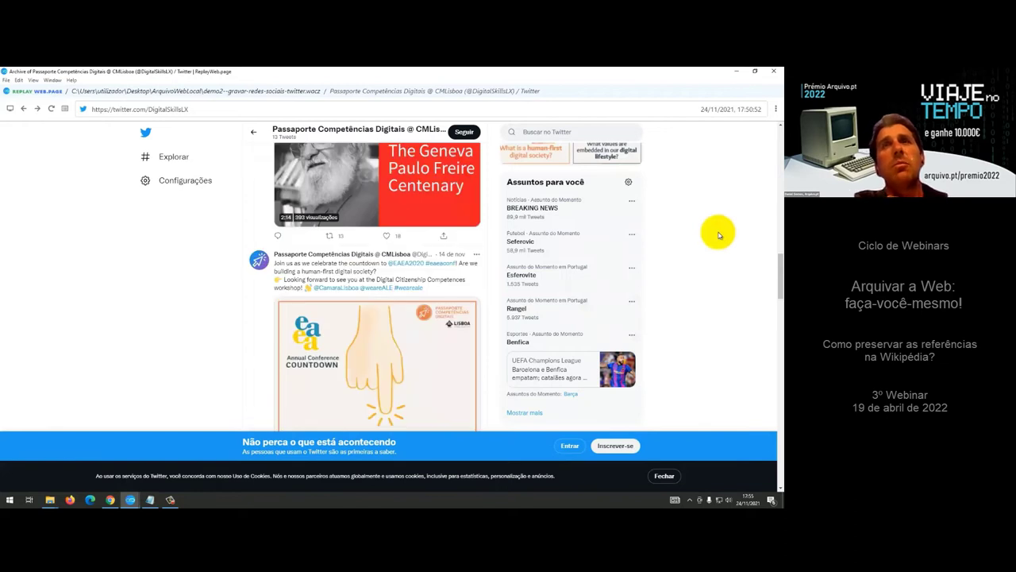
{"action": "scroll", "coordinate": [718, 235], "scroll_direction": "down", "scroll_amount": 5}
{"action": "scroll", "coordinate": [709, 239], "scroll_direction": "down", "scroll_amount": 1}
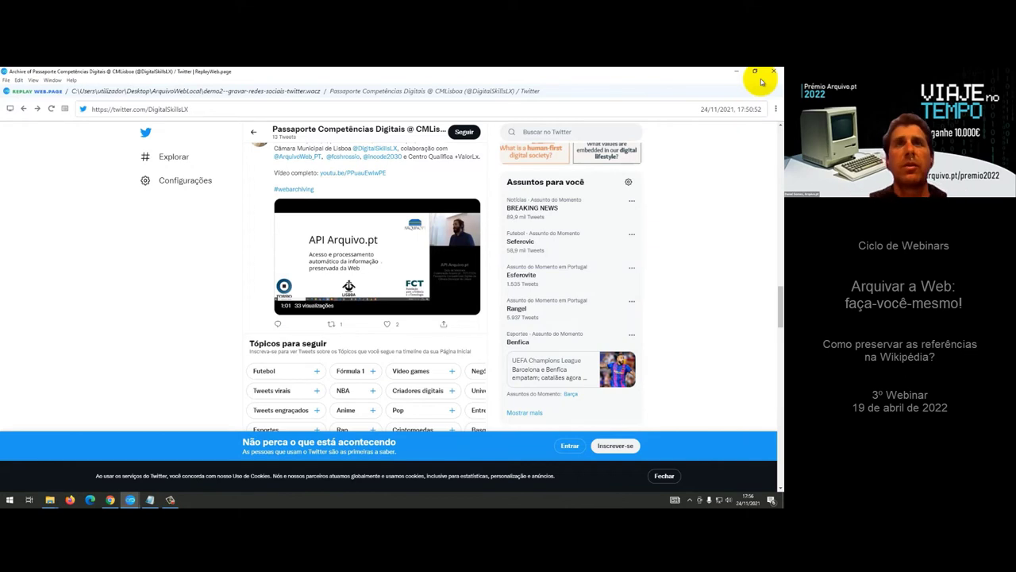
{"action": "mouse_move", "coordinate": [179, 430]}
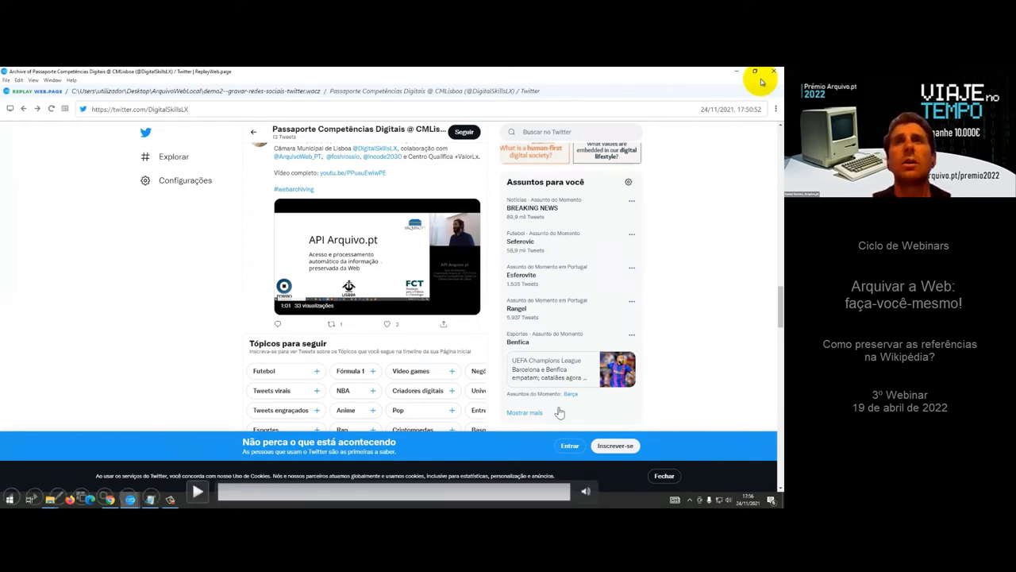
{"action": "key", "text": "Right"}
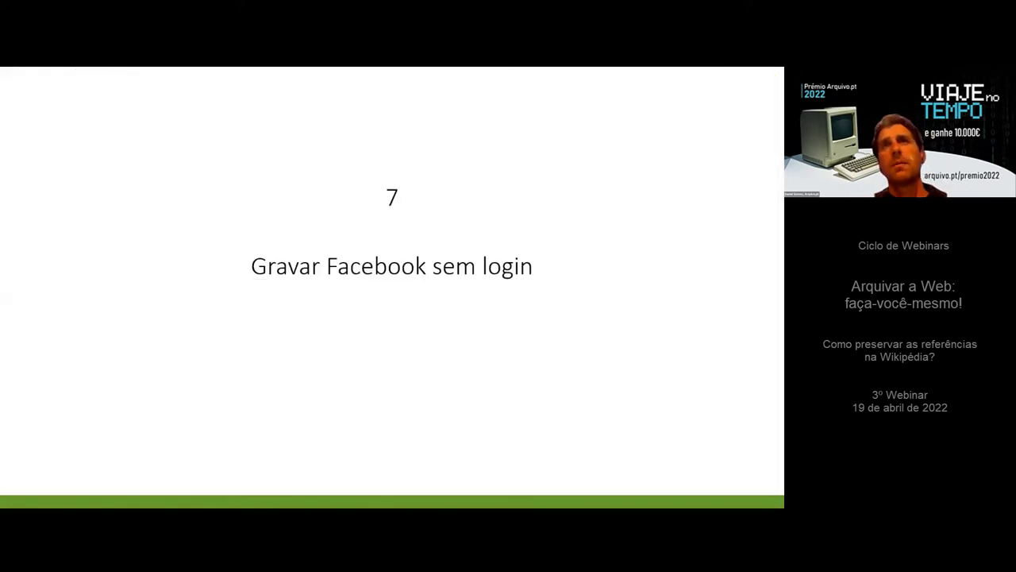
{"action": "key", "text": "super+d"}
{"action": "mouse_move", "coordinate": [347, 352]}
{"action": "left_click", "coordinate": [429, 372]}
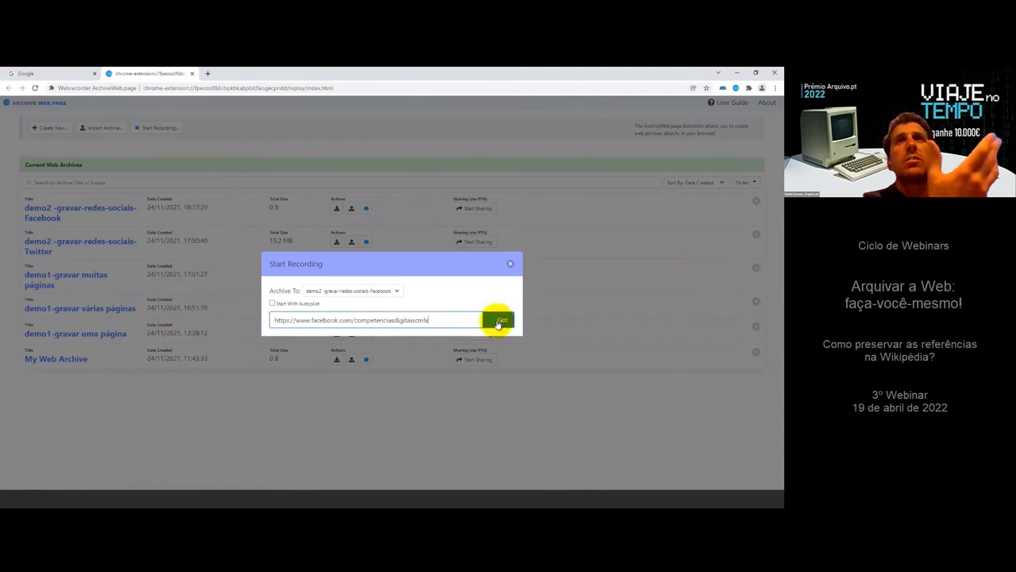
{"action": "left_click", "coordinate": [499, 321]}
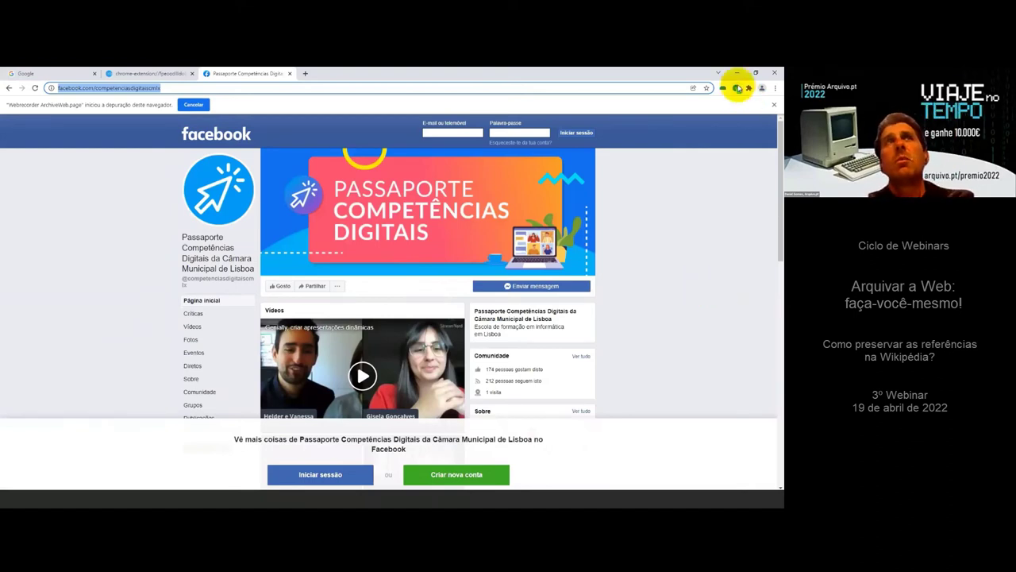
{"action": "left_click", "coordinate": [737, 88]}
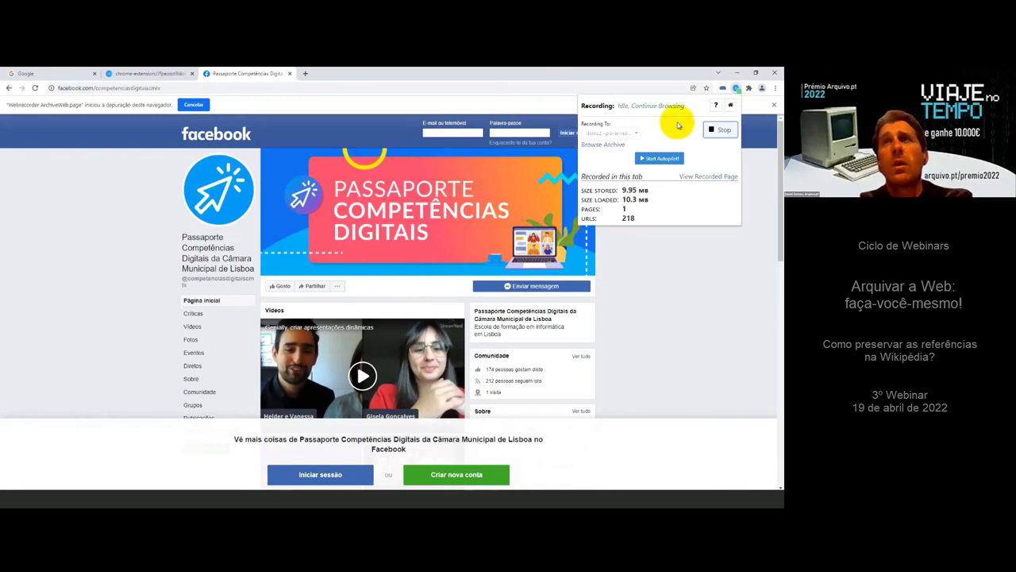
{"action": "left_click", "coordinate": [699, 269]}
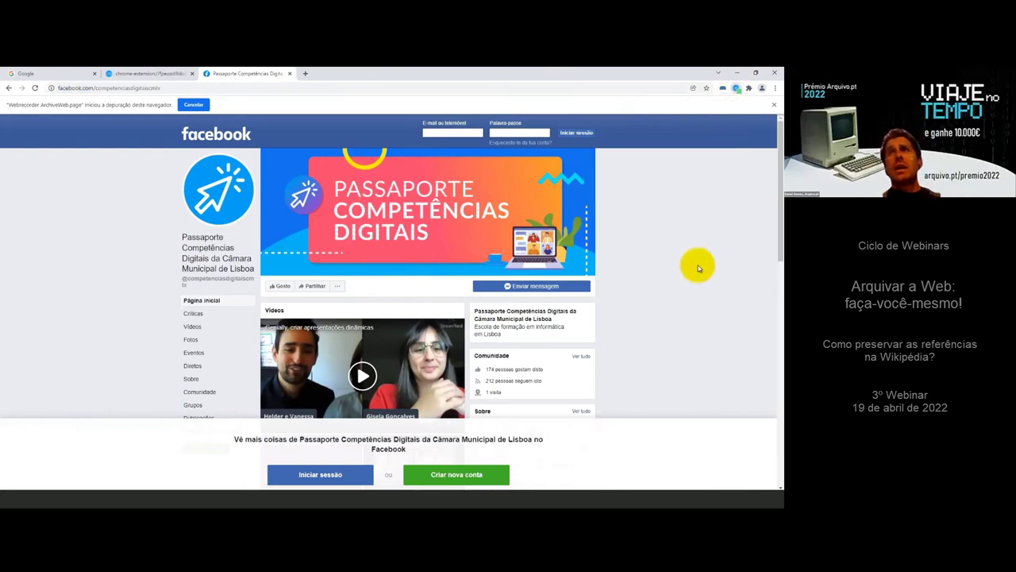
Browse down through the Facebook page's videos, photos and posts to capture them in the recording, and check the recording status.
{"action": "scroll", "coordinate": [648, 309], "scroll_direction": "down", "scroll_amount": 5}
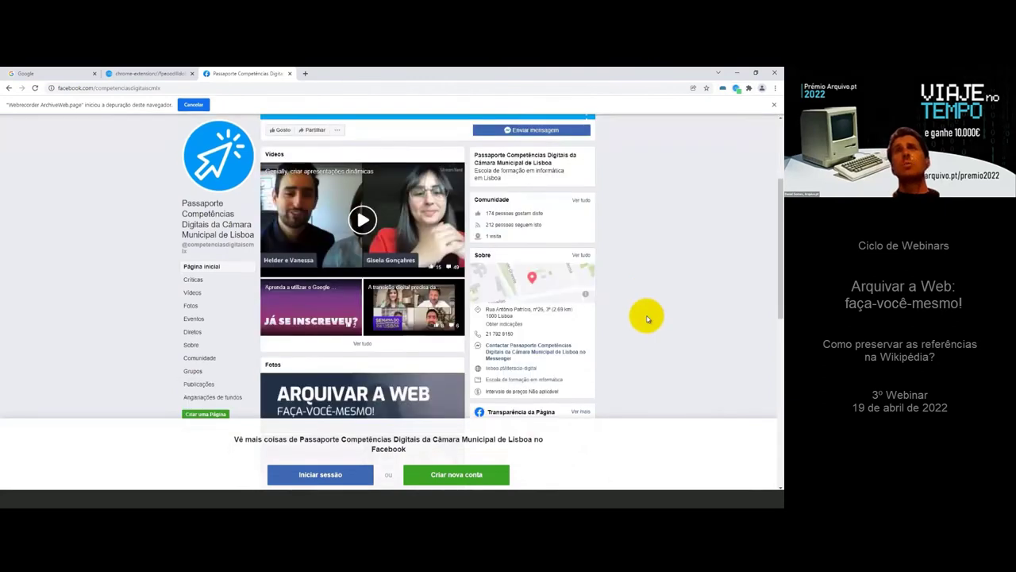
{"action": "scroll", "coordinate": [647, 318], "scroll_direction": "down", "scroll_amount": 4}
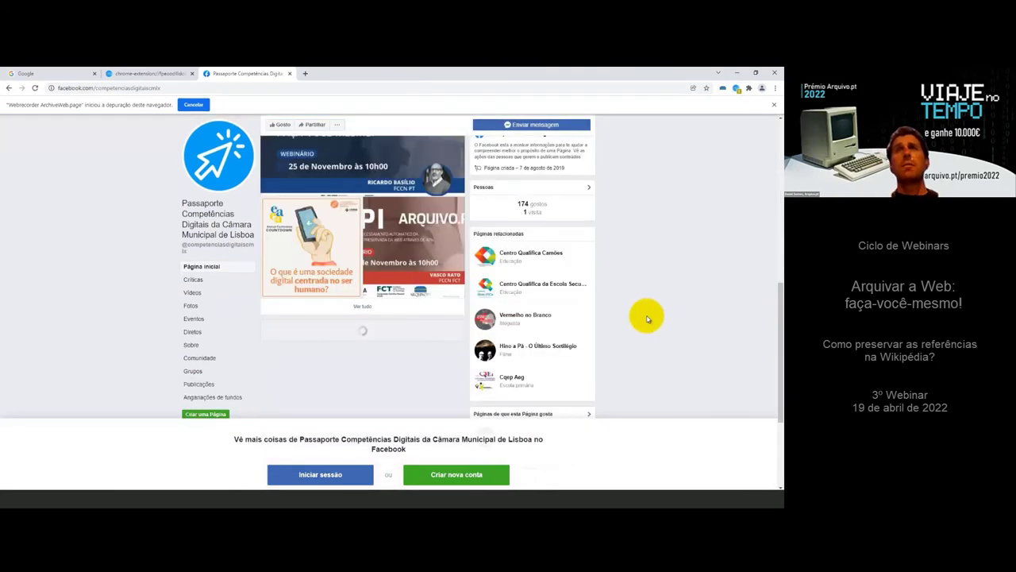
{"action": "scroll", "coordinate": [647, 317], "scroll_direction": "down", "scroll_amount": 4}
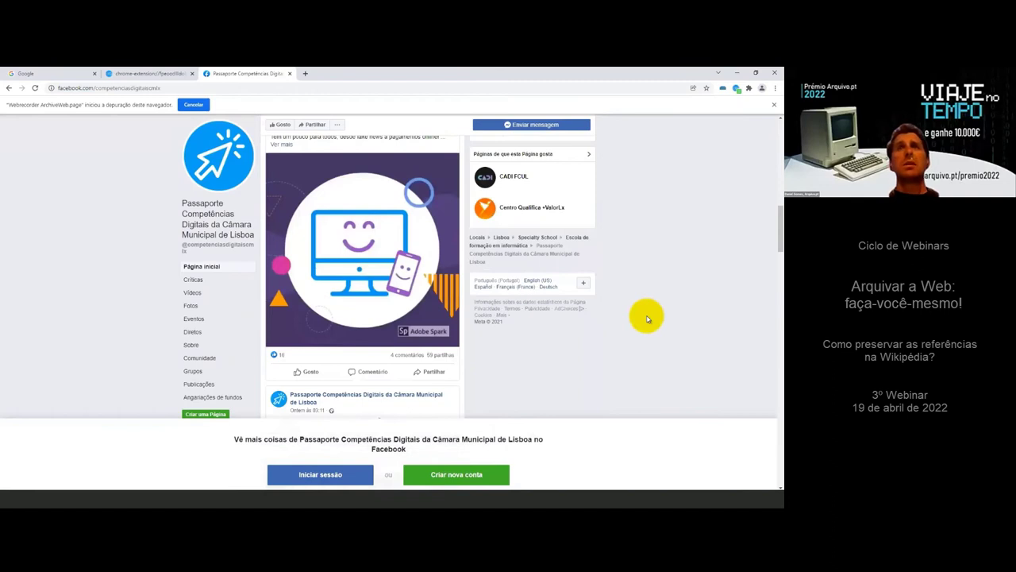
{"action": "scroll", "coordinate": [647, 318], "scroll_direction": "down", "scroll_amount": 2}
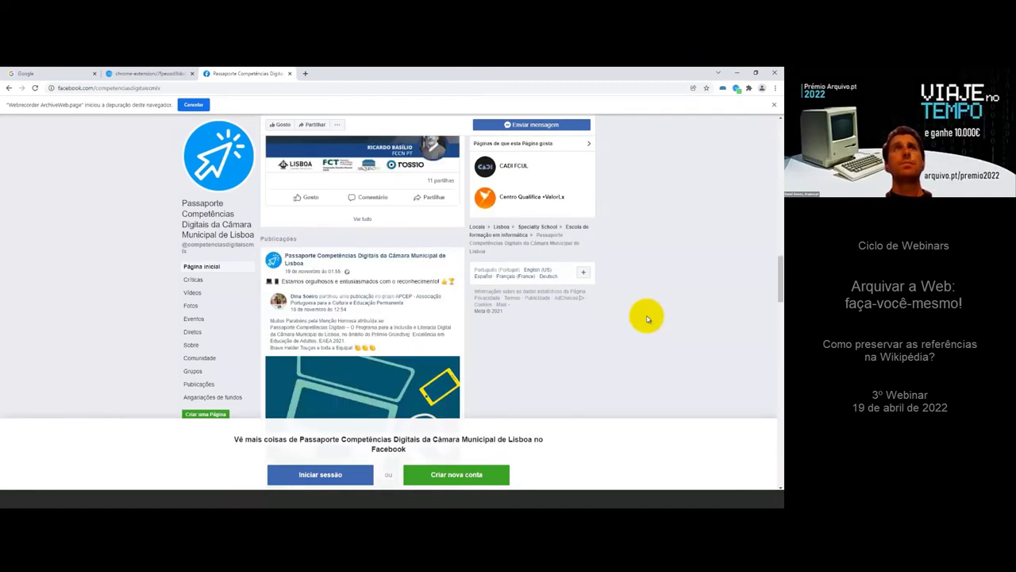
{"action": "scroll", "coordinate": [647, 317], "scroll_direction": "down", "scroll_amount": 2}
{"action": "scroll", "coordinate": [647, 317], "scroll_direction": "down", "scroll_amount": 2}
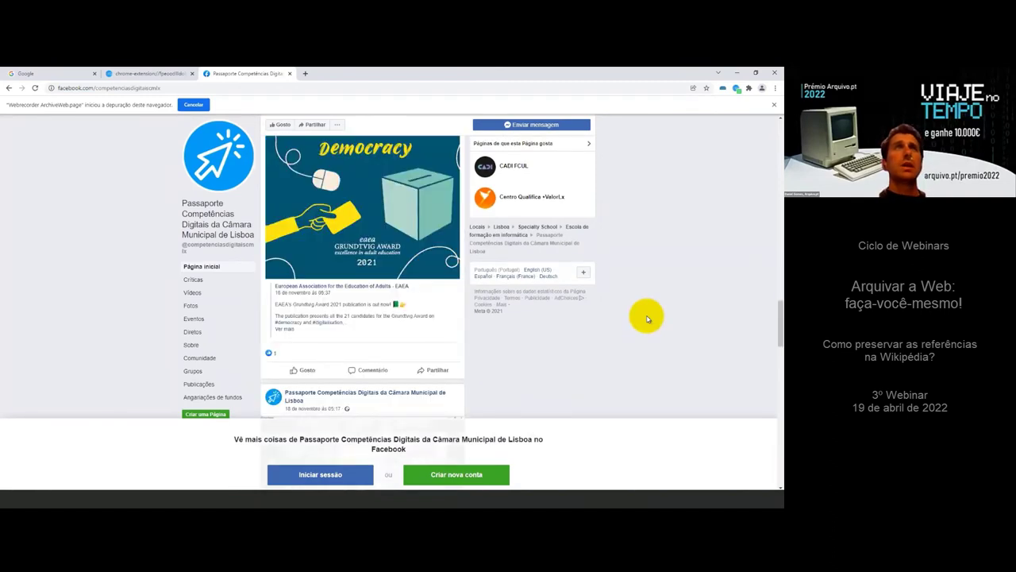
{"action": "scroll", "coordinate": [647, 317], "scroll_direction": "down", "scroll_amount": 2}
{"action": "scroll", "coordinate": [647, 317], "scroll_direction": "down", "scroll_amount": 2}
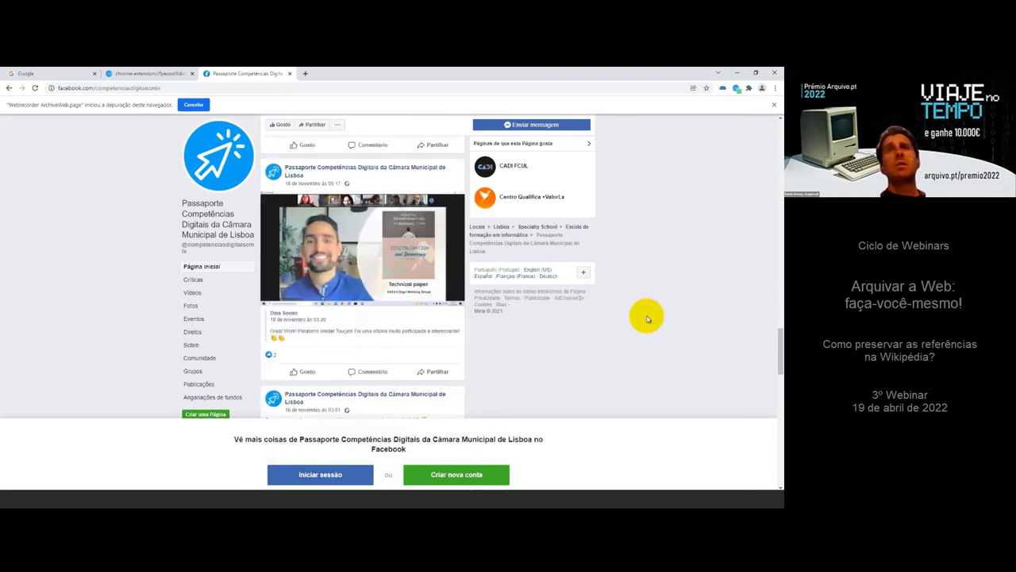
{"action": "scroll", "coordinate": [647, 318], "scroll_direction": "down", "scroll_amount": 2}
{"action": "scroll", "coordinate": [647, 317], "scroll_direction": "down", "scroll_amount": 2}
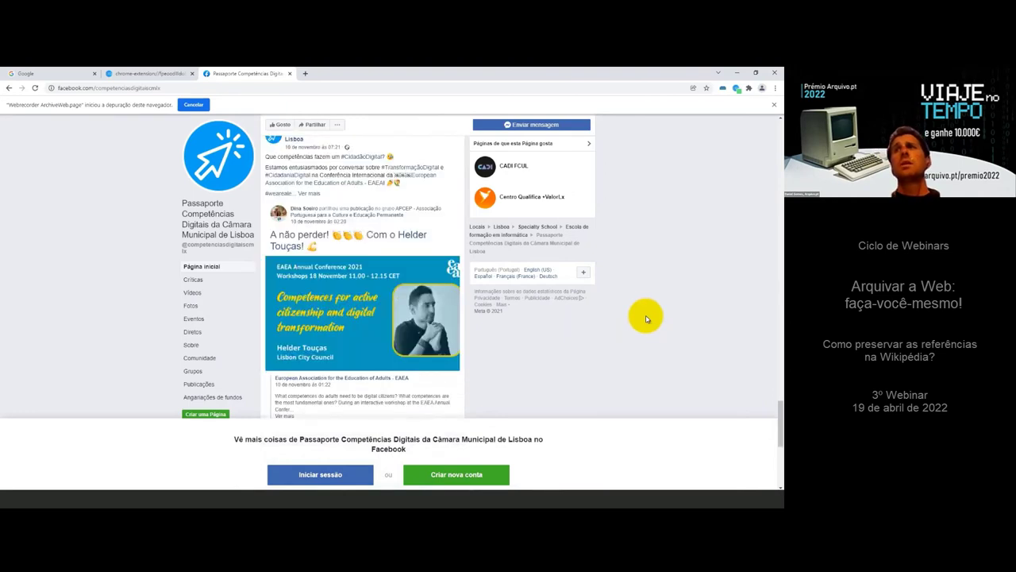
{"action": "scroll", "coordinate": [647, 318], "scroll_direction": "down", "scroll_amount": 2}
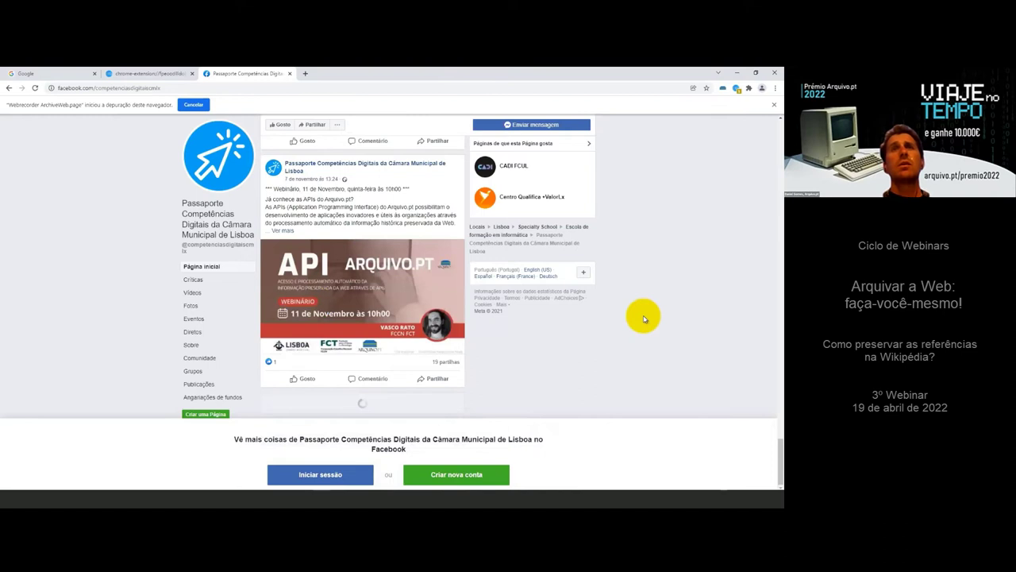
{"action": "scroll", "coordinate": [643, 318], "scroll_direction": "down", "scroll_amount": 1}
{"action": "scroll", "coordinate": [641, 318], "scroll_direction": "down", "scroll_amount": 3}
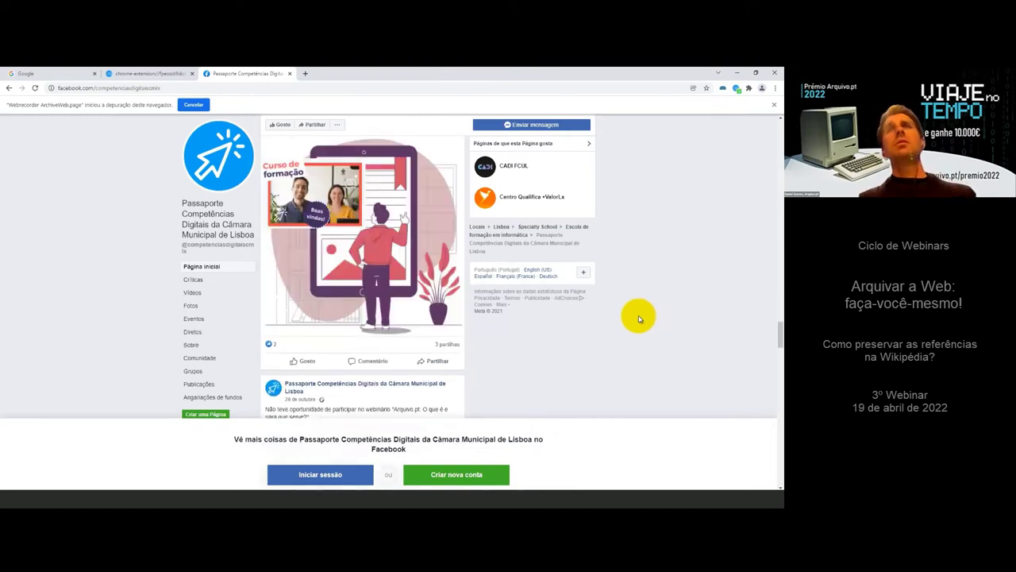
{"action": "scroll", "coordinate": [636, 314], "scroll_direction": "down", "scroll_amount": 3}
{"action": "scroll", "coordinate": [636, 314], "scroll_direction": "down", "scroll_amount": 3}
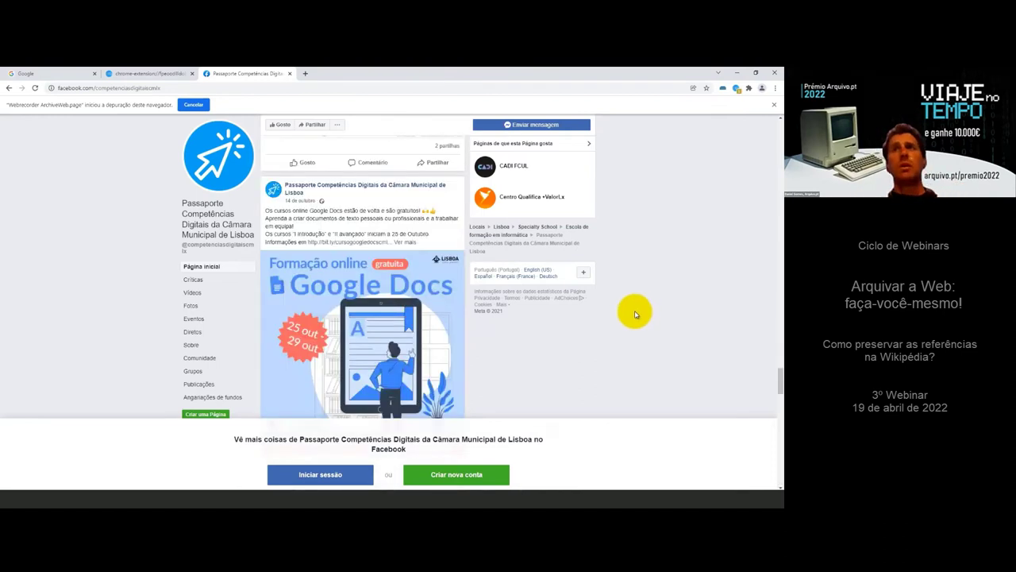
{"action": "scroll", "coordinate": [635, 314], "scroll_direction": "down", "scroll_amount": 3}
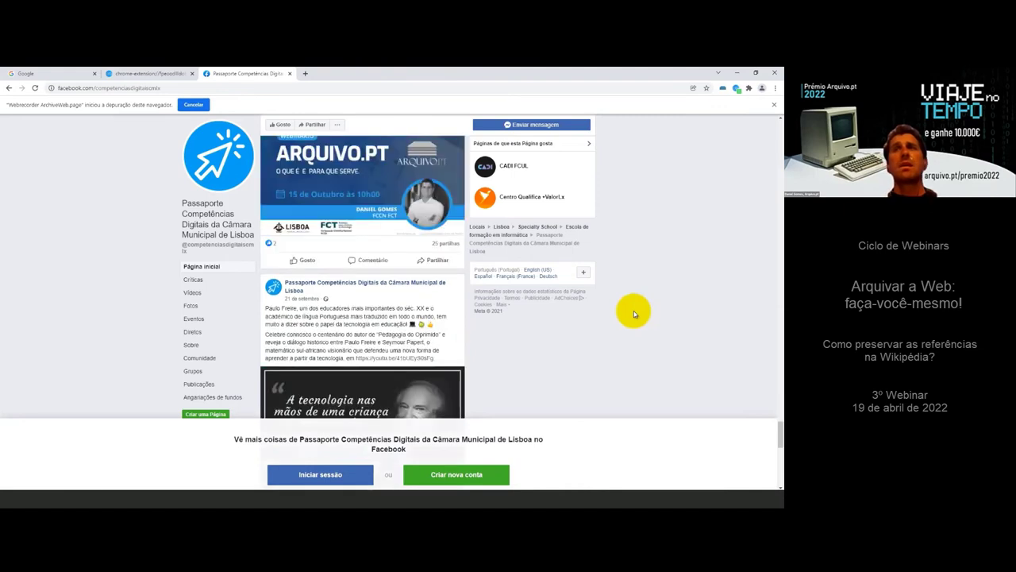
{"action": "scroll", "coordinate": [634, 313], "scroll_direction": "down", "scroll_amount": 3}
{"action": "scroll", "coordinate": [635, 314], "scroll_direction": "down", "scroll_amount": 2}
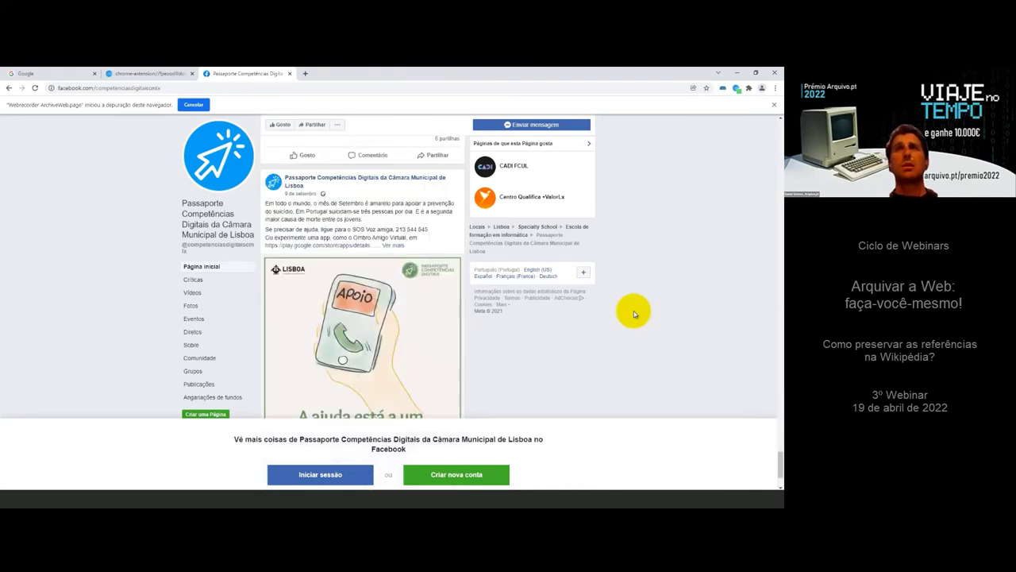
{"action": "scroll", "coordinate": [634, 314], "scroll_direction": "down", "scroll_amount": 3}
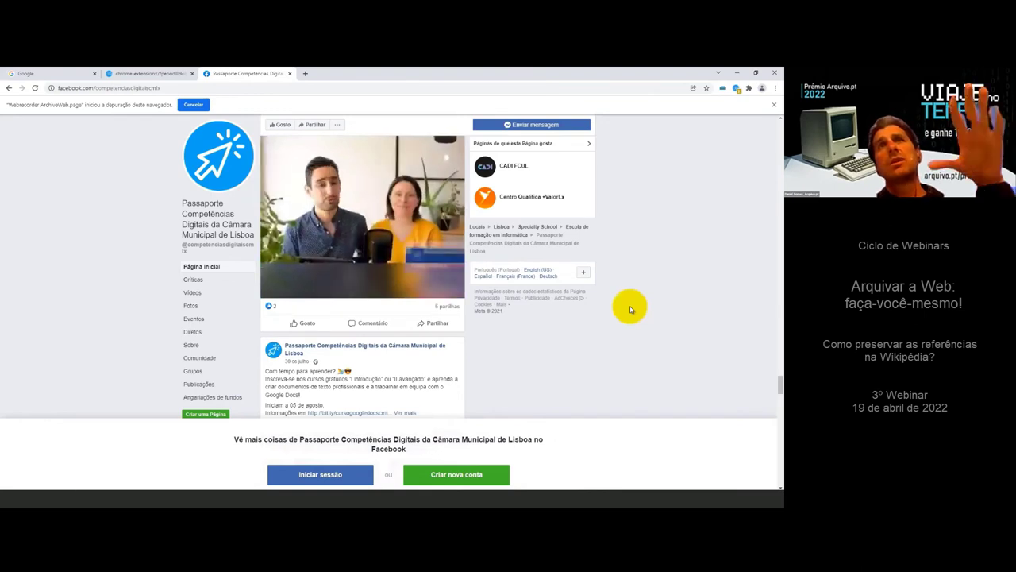
{"action": "left_click", "coordinate": [737, 88]}
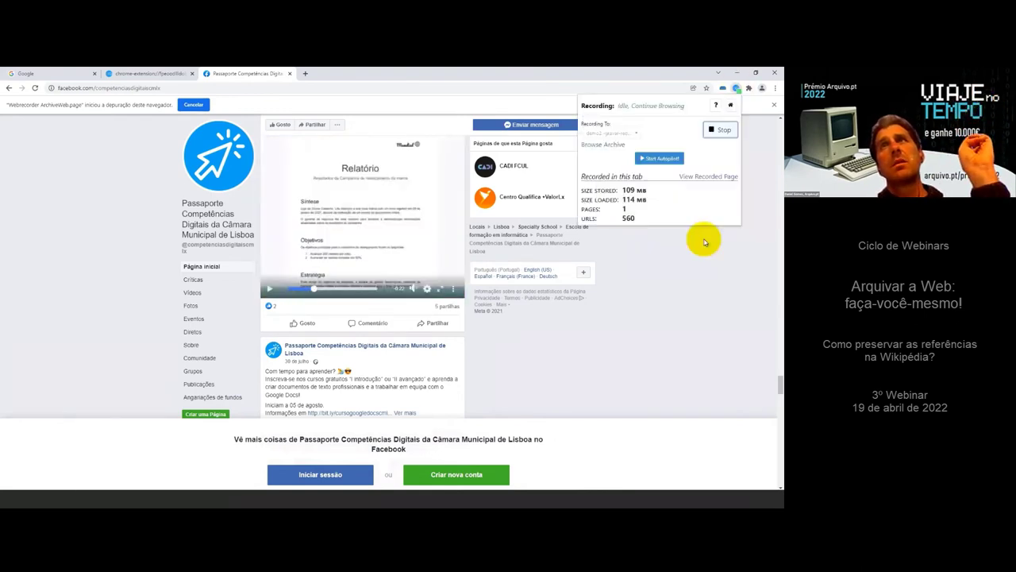
Browse further down the Facebook page's older posts to capture them, and stop the recording.
{"action": "left_click", "coordinate": [664, 293]}
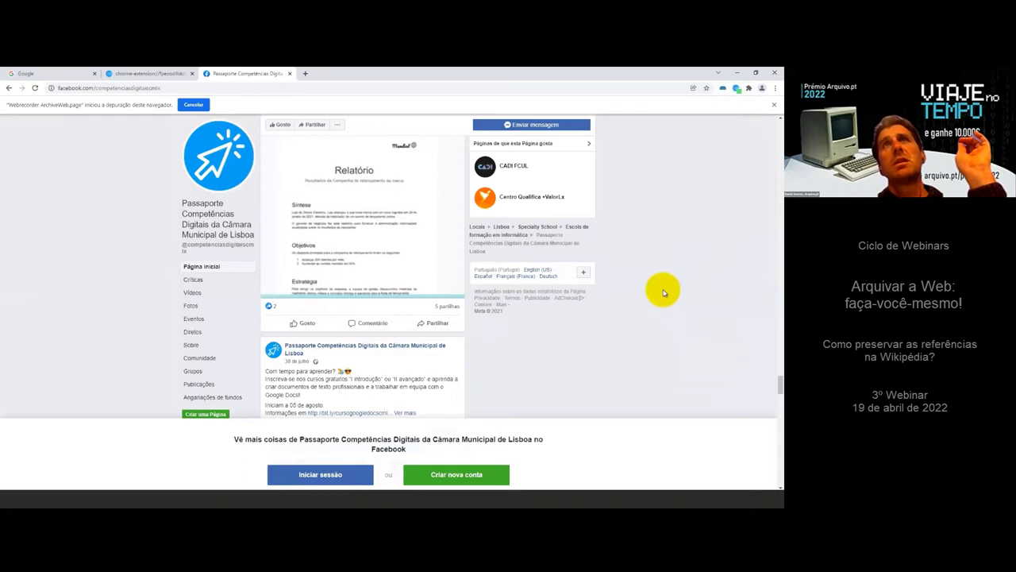
{"action": "scroll", "coordinate": [390, 341], "scroll_direction": "down", "scroll_amount": 4}
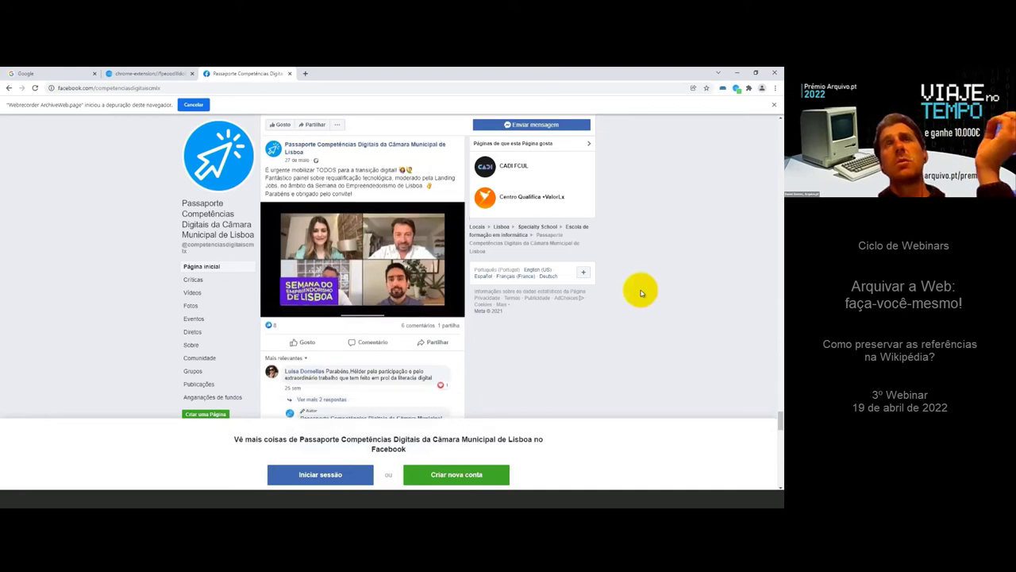
{"action": "scroll", "coordinate": [641, 292], "scroll_direction": "down", "scroll_amount": 5}
{"action": "scroll", "coordinate": [642, 292], "scroll_direction": "down", "scroll_amount": 3}
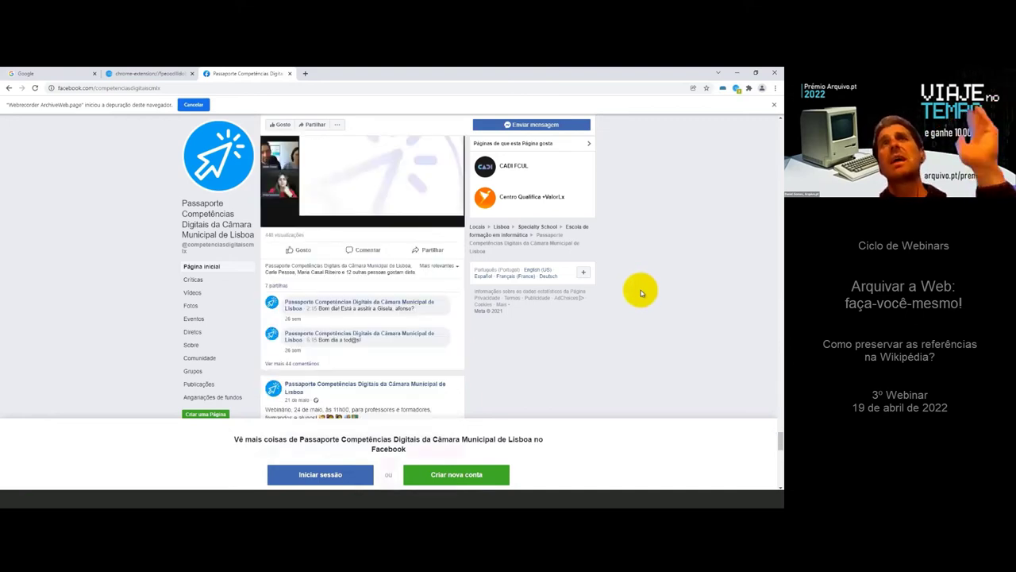
{"action": "scroll", "coordinate": [642, 292], "scroll_direction": "down", "scroll_amount": 3}
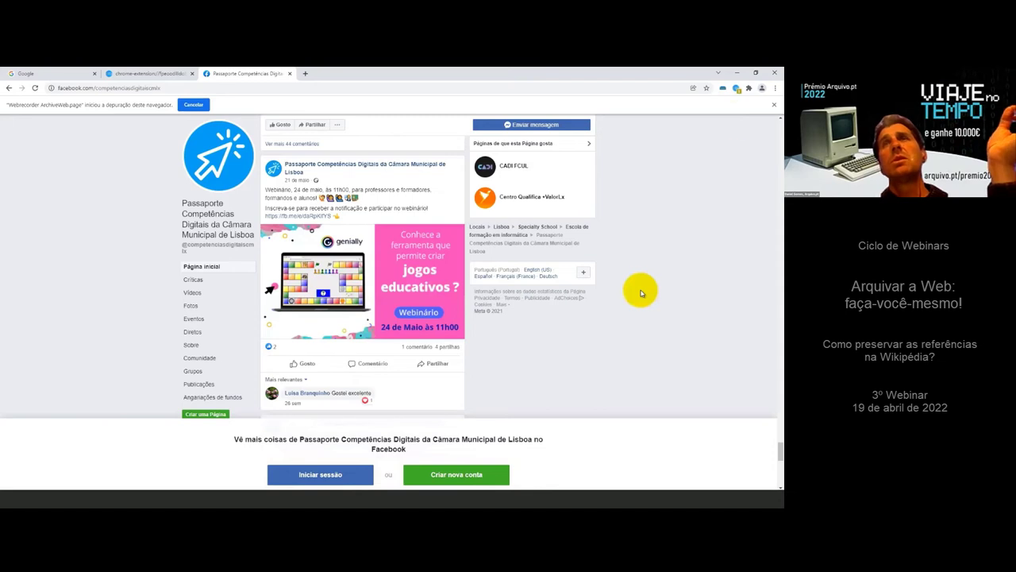
{"action": "left_click", "coordinate": [736, 88]}
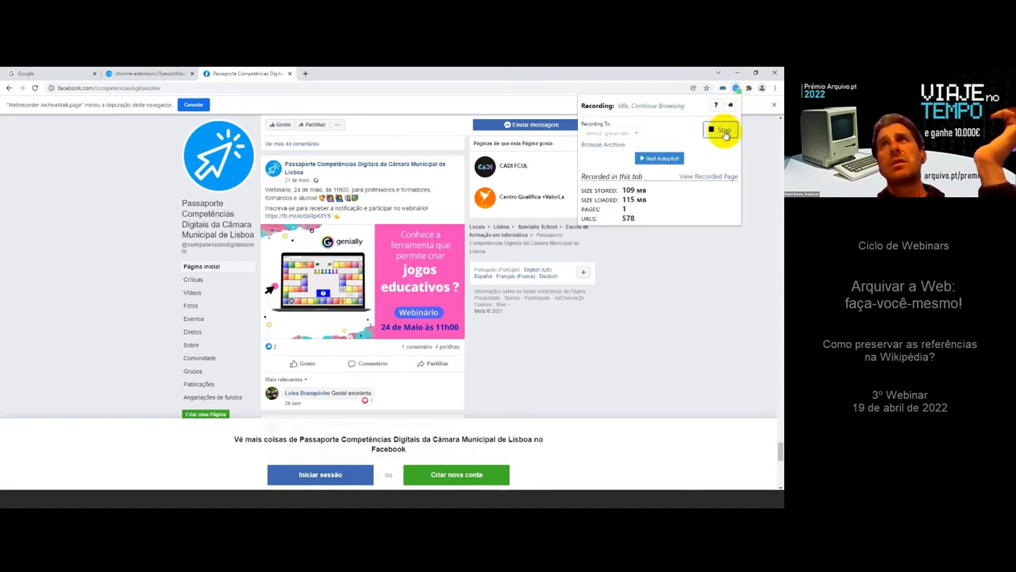
{"action": "left_click", "coordinate": [724, 133]}
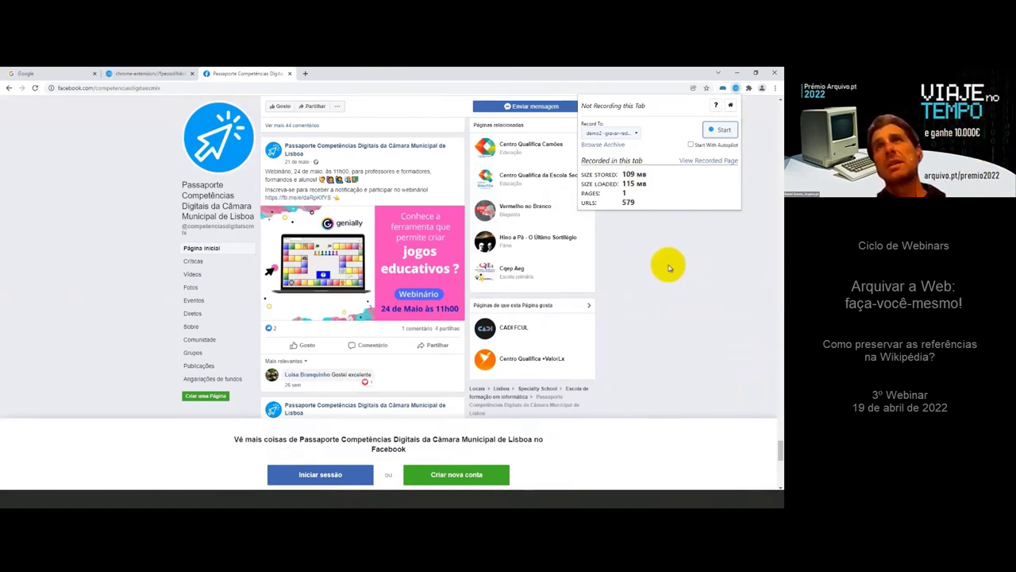
{"action": "left_click", "coordinate": [732, 105]}
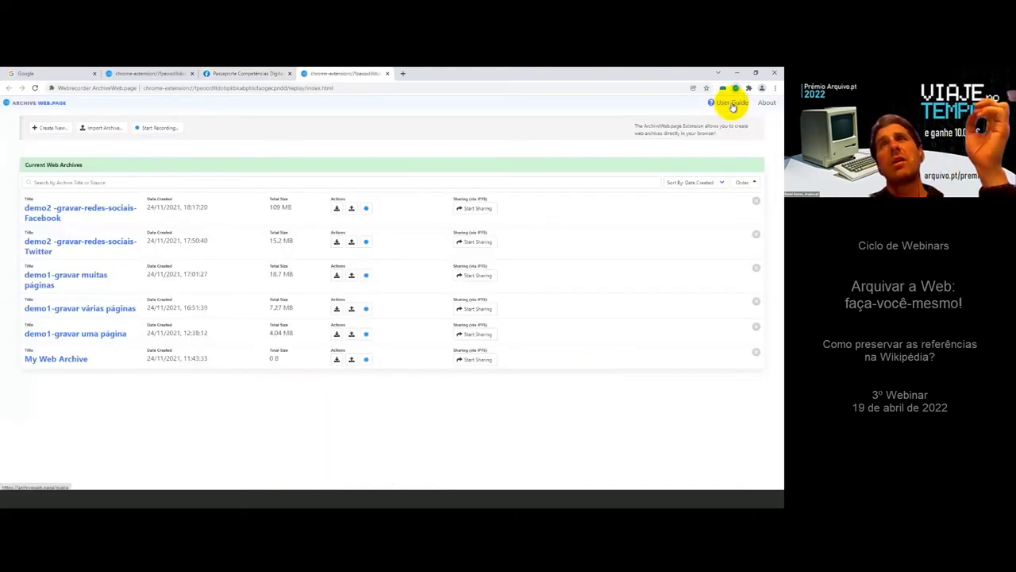
{"action": "left_click", "coordinate": [48, 212]}
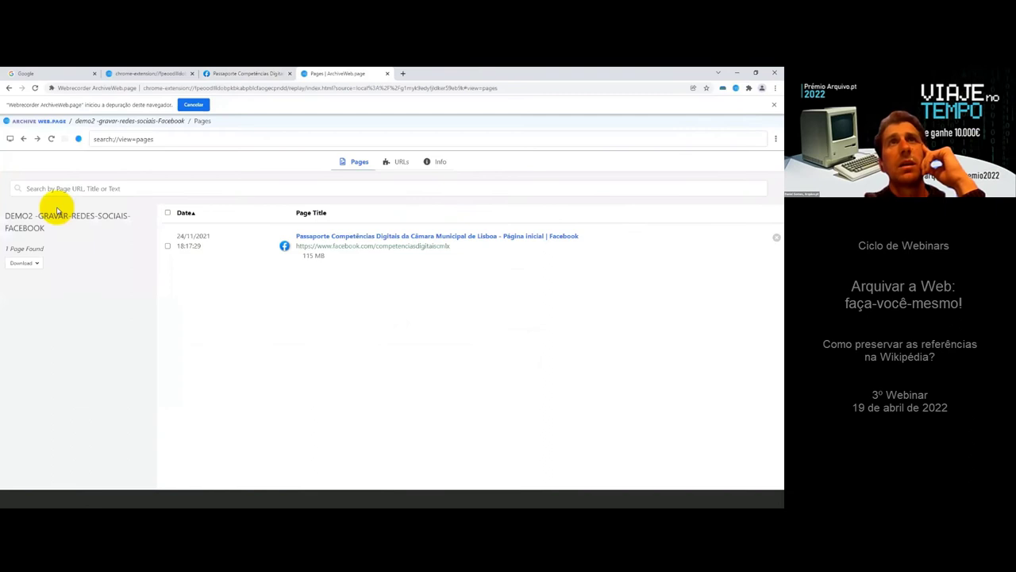
{"action": "left_click", "coordinate": [343, 249]}
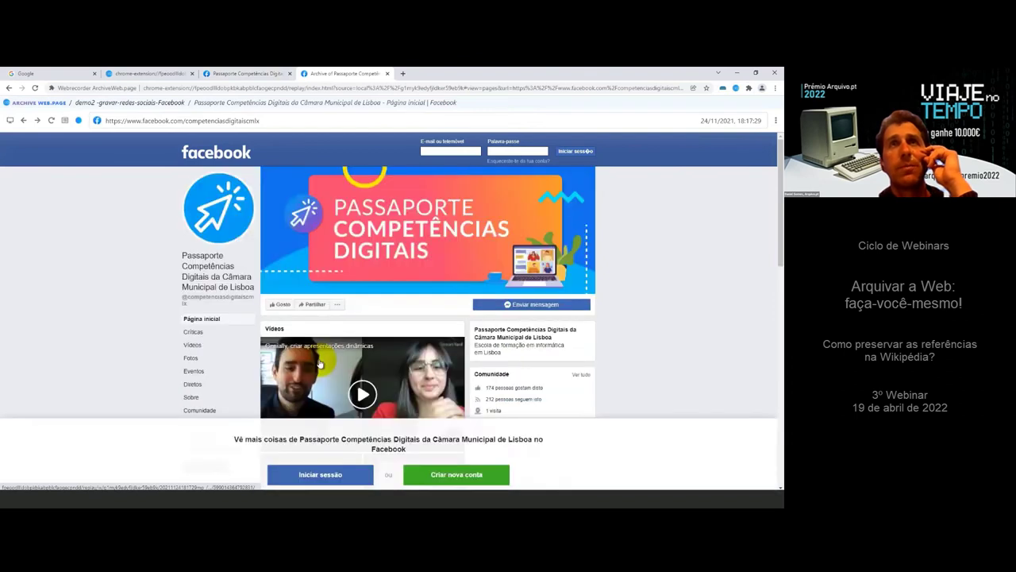
{"action": "scroll", "coordinate": [364, 272], "scroll_direction": "down", "scroll_amount": 2}
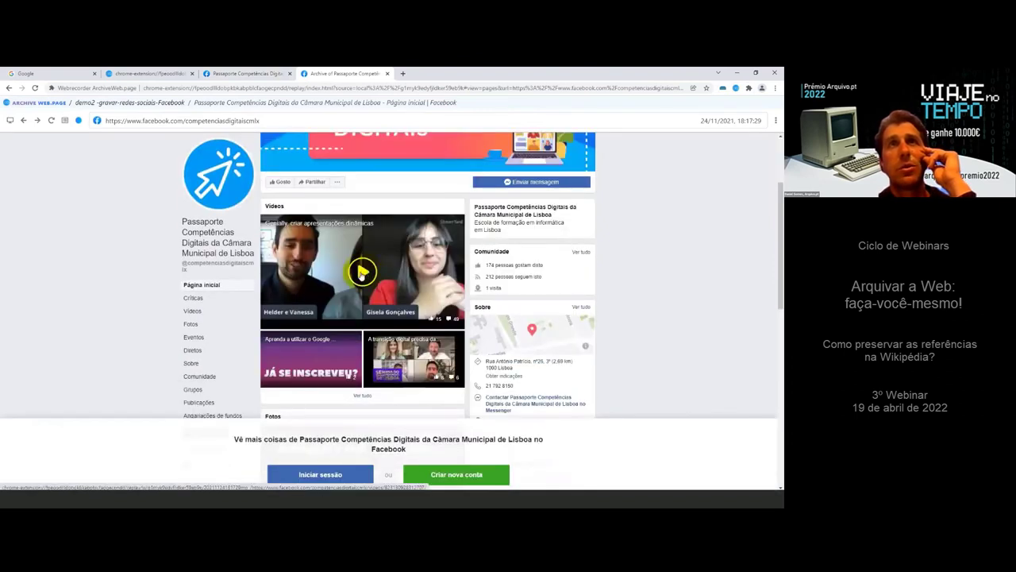
{"action": "left_click", "coordinate": [342, 280]}
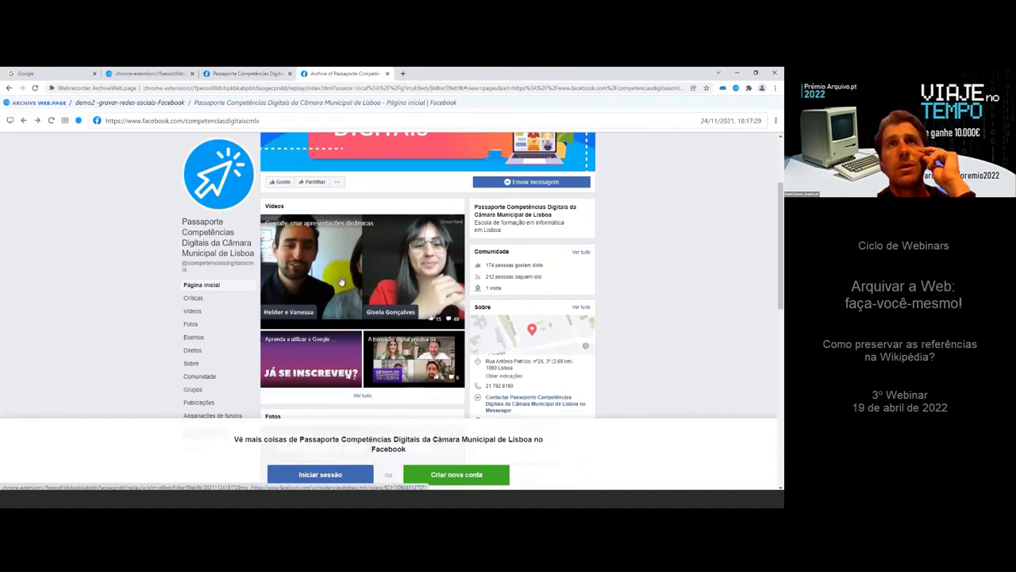
{"action": "left_click", "coordinate": [640, 278]}
Look through the replayed Facebook page's photos and related pages, and try to load more posts with Ver mais.
{"action": "scroll", "coordinate": [647, 274], "scroll_direction": "down", "scroll_amount": 3}
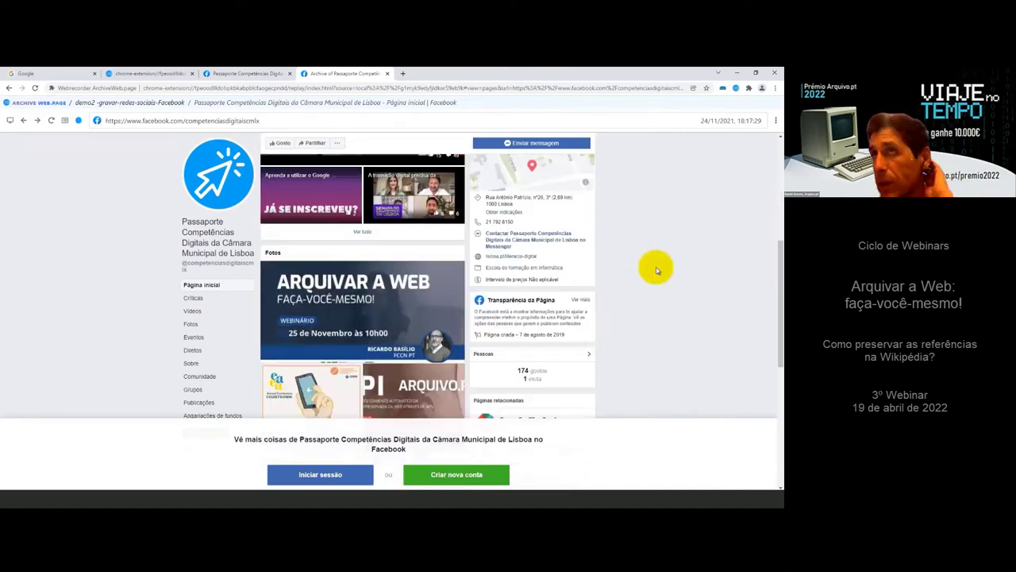
{"action": "scroll", "coordinate": [656, 271], "scroll_direction": "down", "scroll_amount": 5}
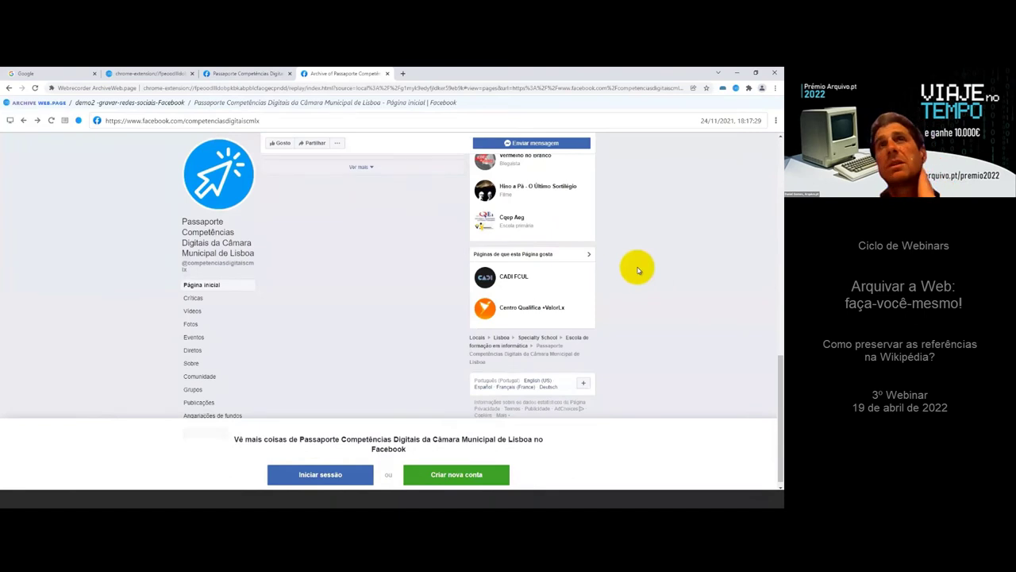
{"action": "scroll", "coordinate": [638, 274], "scroll_direction": "down", "scroll_amount": 1}
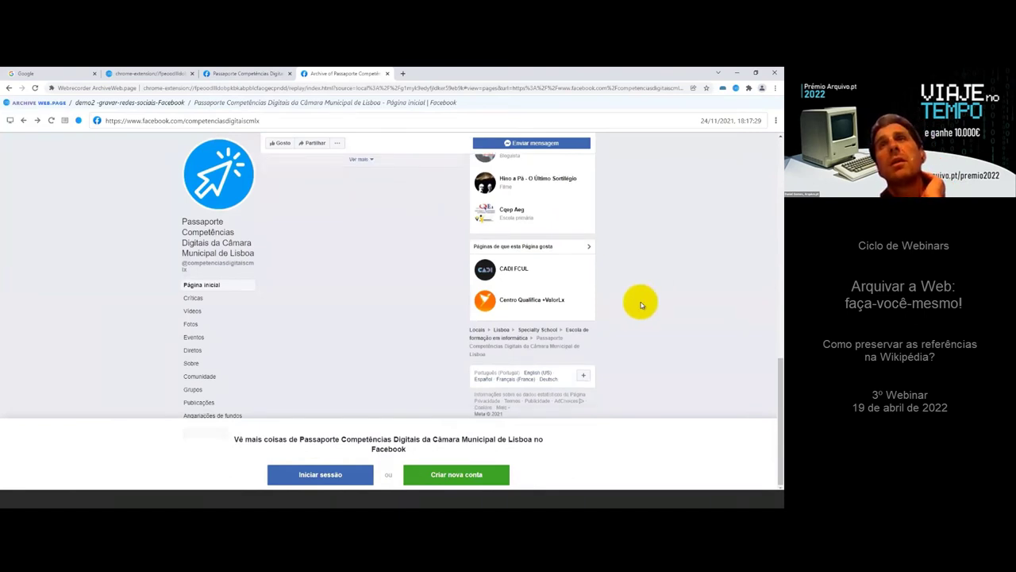
{"action": "scroll", "coordinate": [642, 302], "scroll_direction": "up", "scroll_amount": 2}
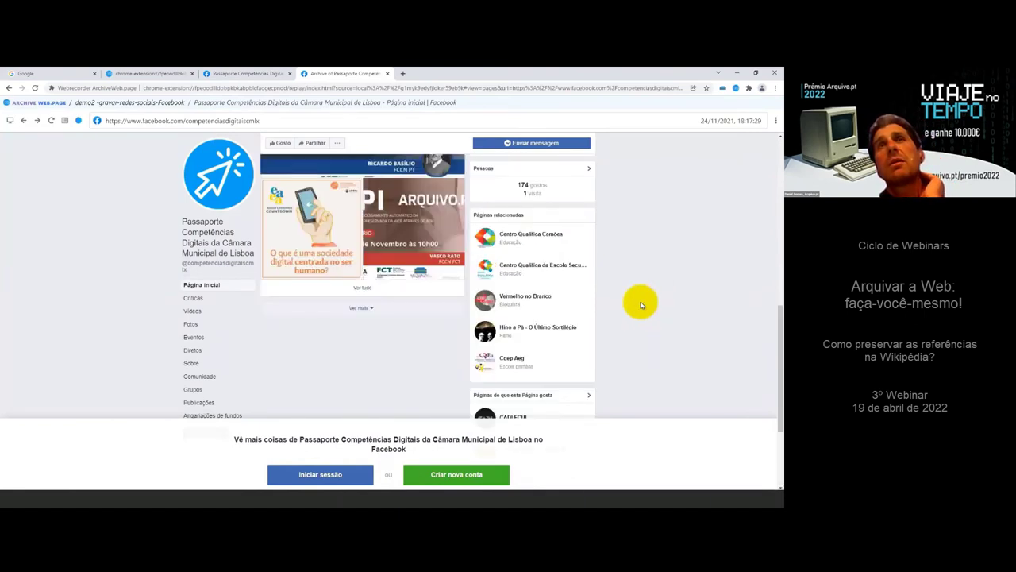
{"action": "scroll", "coordinate": [511, 311], "scroll_direction": "up", "scroll_amount": 1}
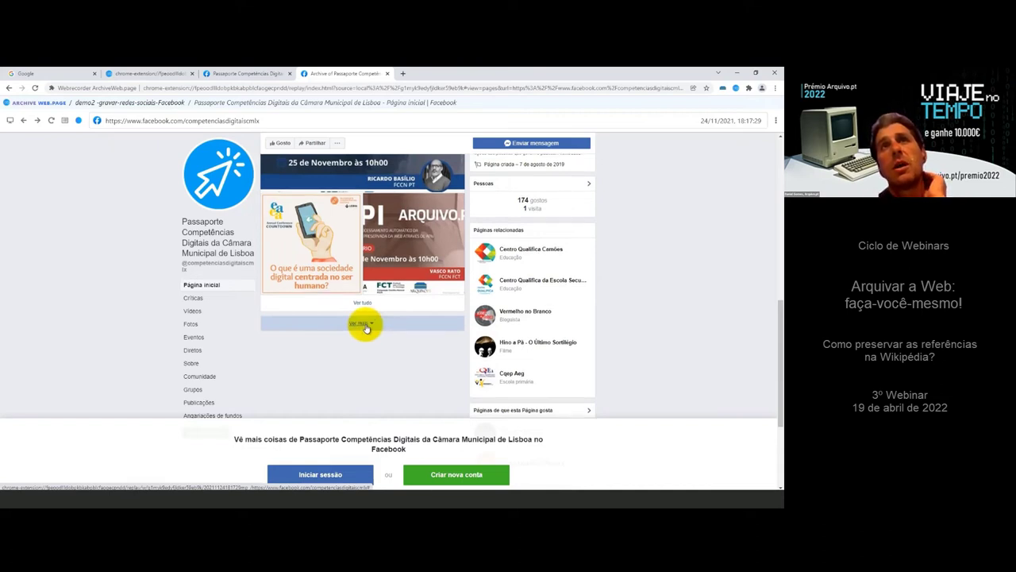
{"action": "left_click", "coordinate": [366, 327]}
{"action": "scroll", "coordinate": [366, 326], "scroll_direction": "up", "scroll_amount": 2}
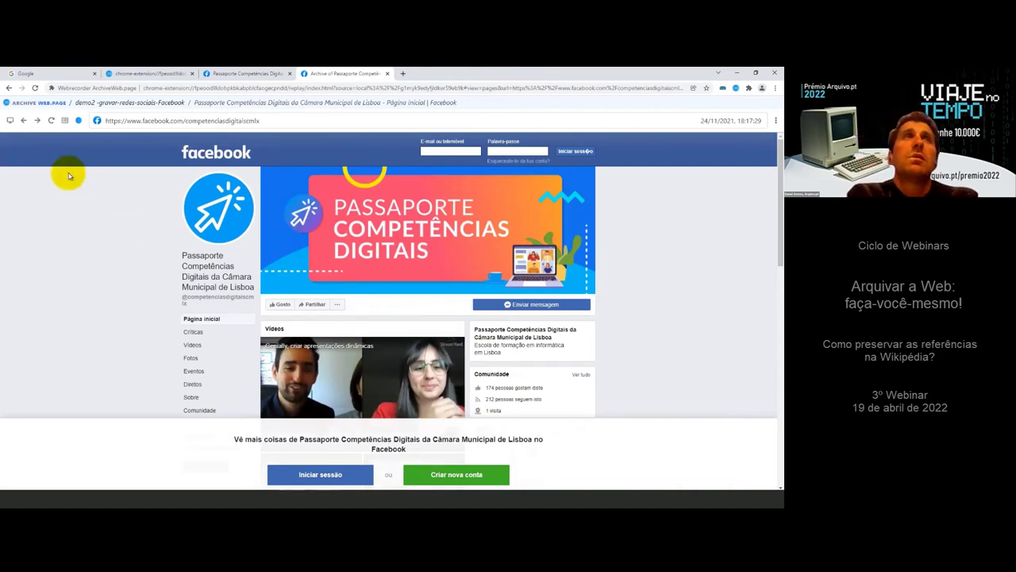
Download all pages of the demo2 -gravar-redes-sociais-Facebook archive as WACZ, saved as demo2--gravar-redes-sociais-facebook in ArquivoWebLocal.
{"action": "left_click", "coordinate": [37, 104]}
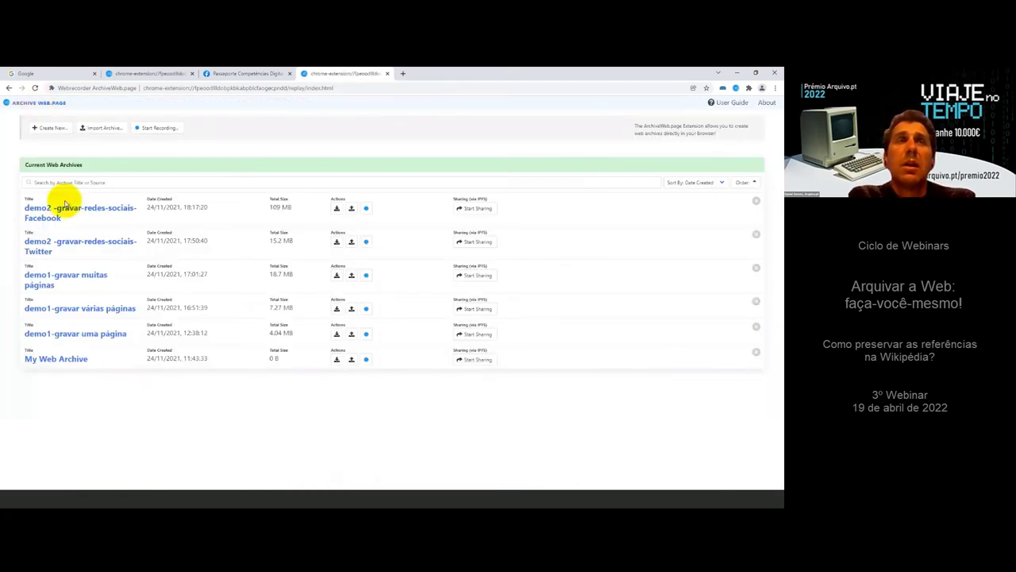
{"action": "left_click", "coordinate": [61, 209]}
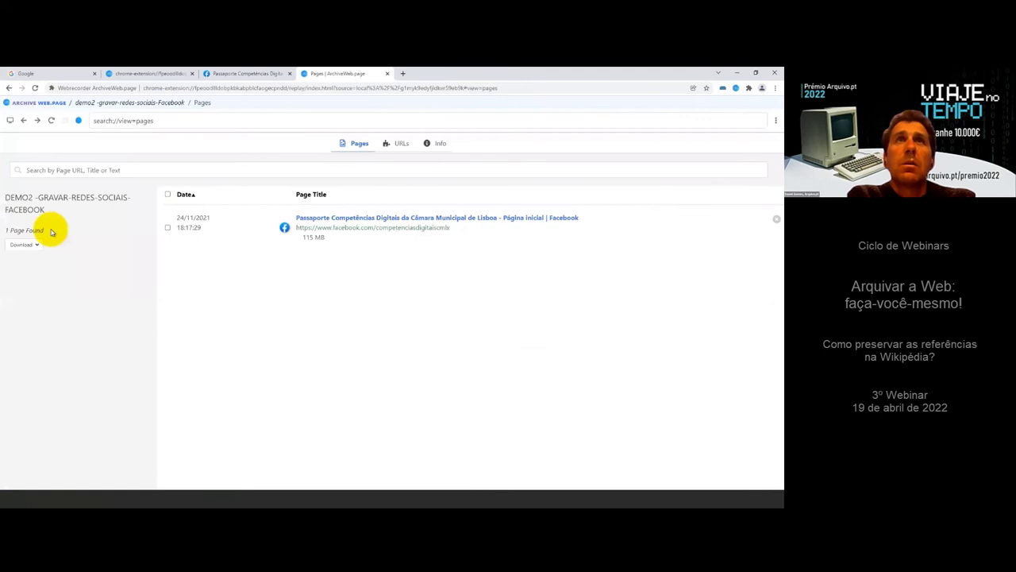
{"action": "left_click", "coordinate": [38, 245]}
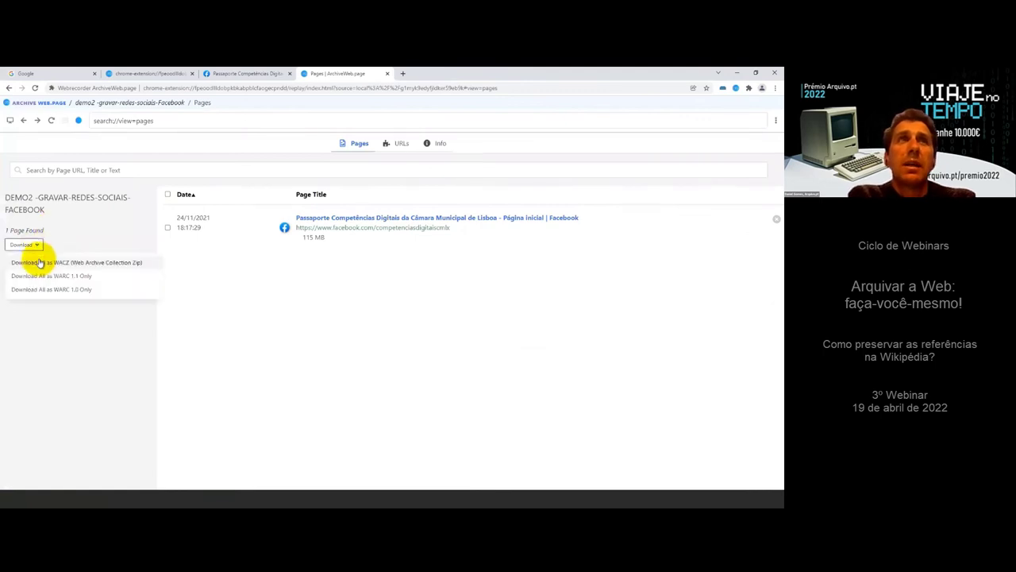
{"action": "left_click", "coordinate": [42, 263]}
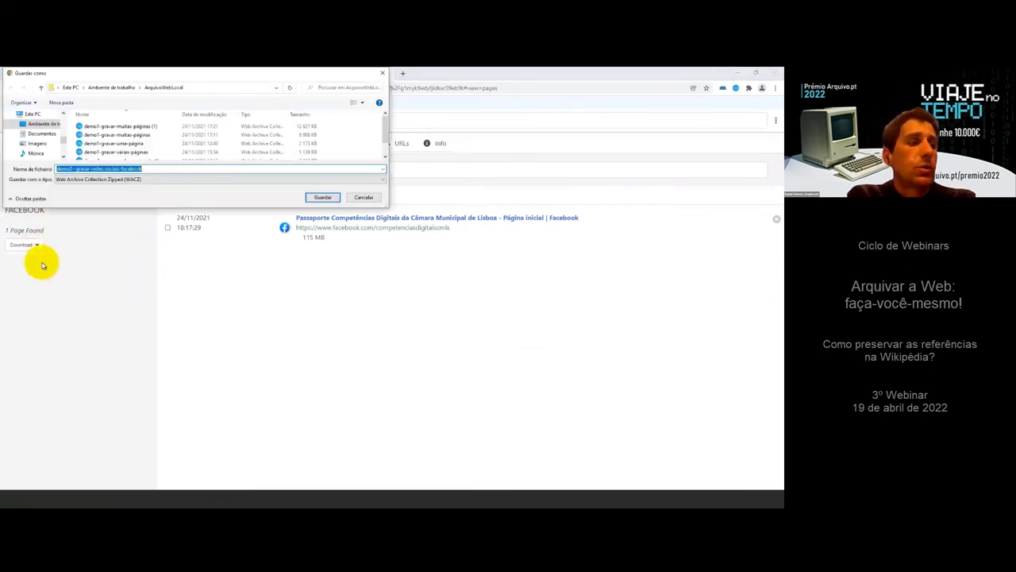
{"action": "left_click", "coordinate": [322, 197]}
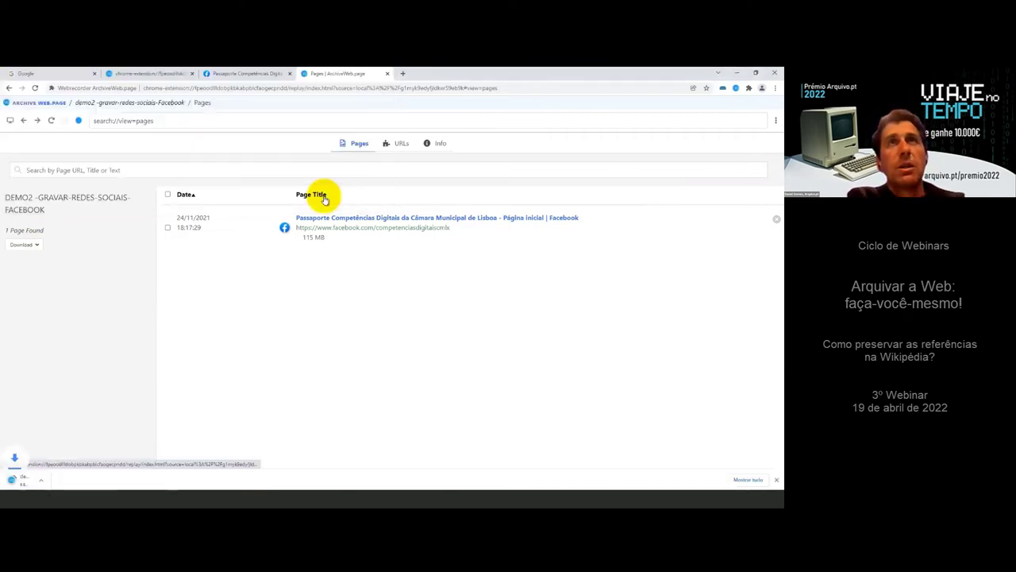
Download all pages of the Facebook archive as WARC 1.1, saved as demo2--gravar-redes-sociais-facebook in ArquivoWebLocal.
{"action": "left_click", "coordinate": [37, 246]}
{"action": "left_click", "coordinate": [41, 275]}
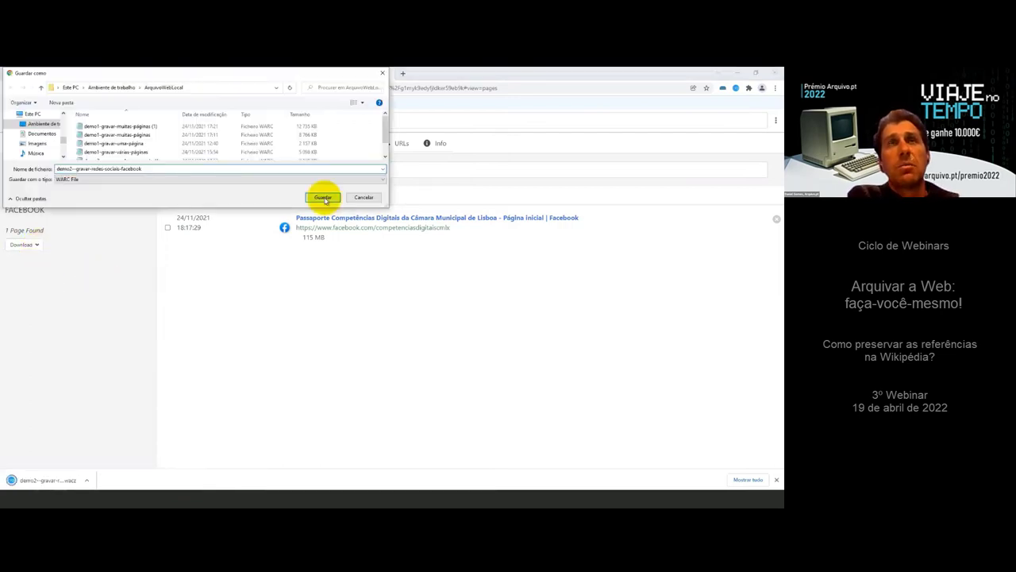
{"action": "left_click", "coordinate": [322, 197]}
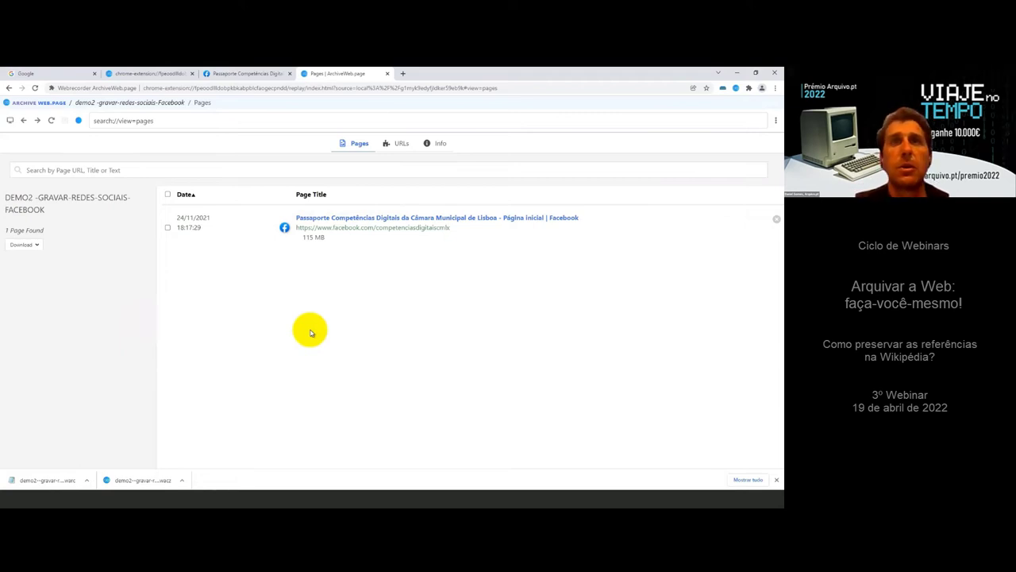
{"action": "left_click", "coordinate": [685, 89]}
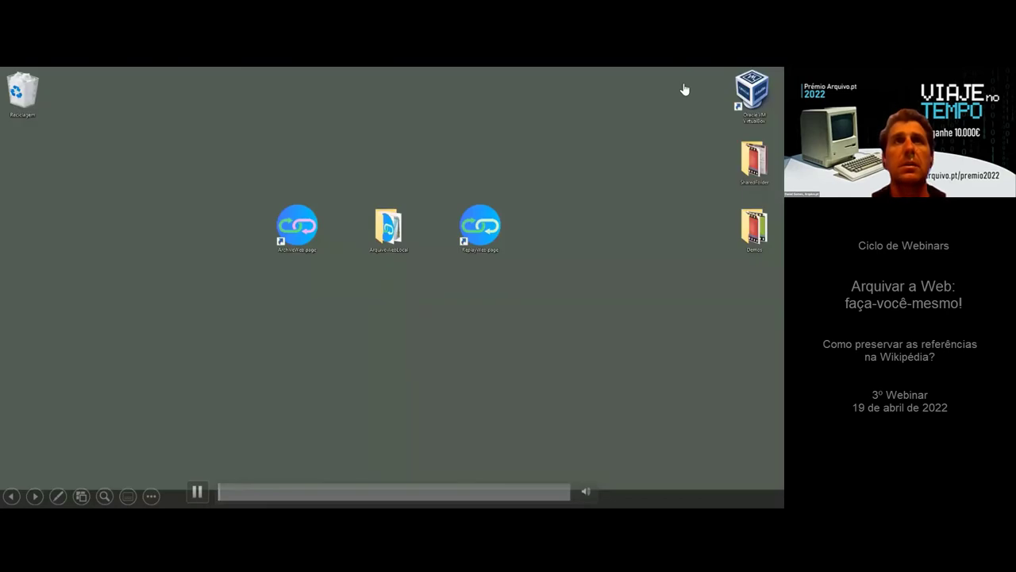
{"action": "key", "text": "Right"}
{"action": "key", "text": "Right"}
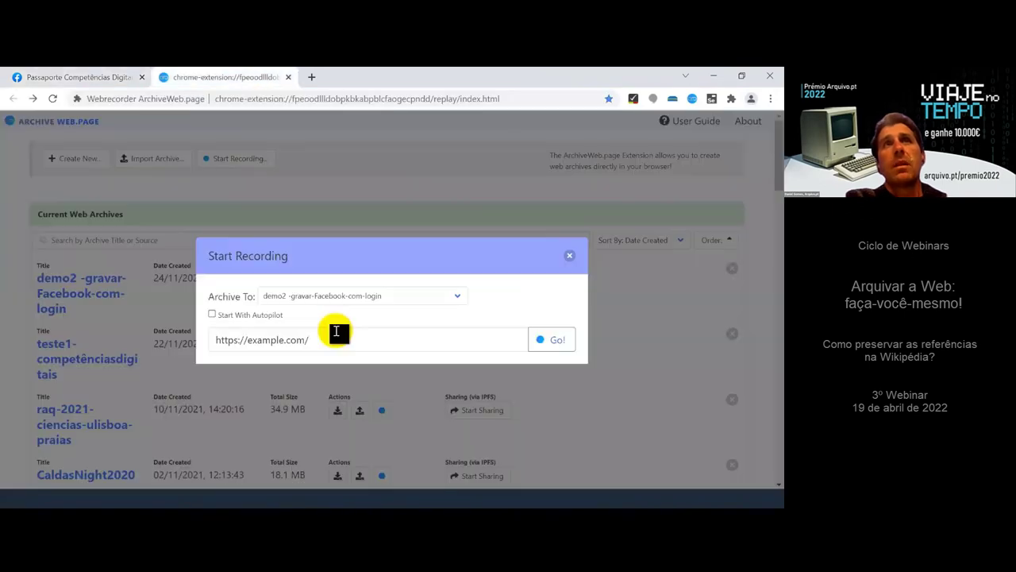
{"action": "left_click_drag", "start_coordinate": [336, 331], "coordinate": [219, 334]}
{"action": "type", "text": "https://www.facebook.com/competenciasdigitaiscmlx/"}
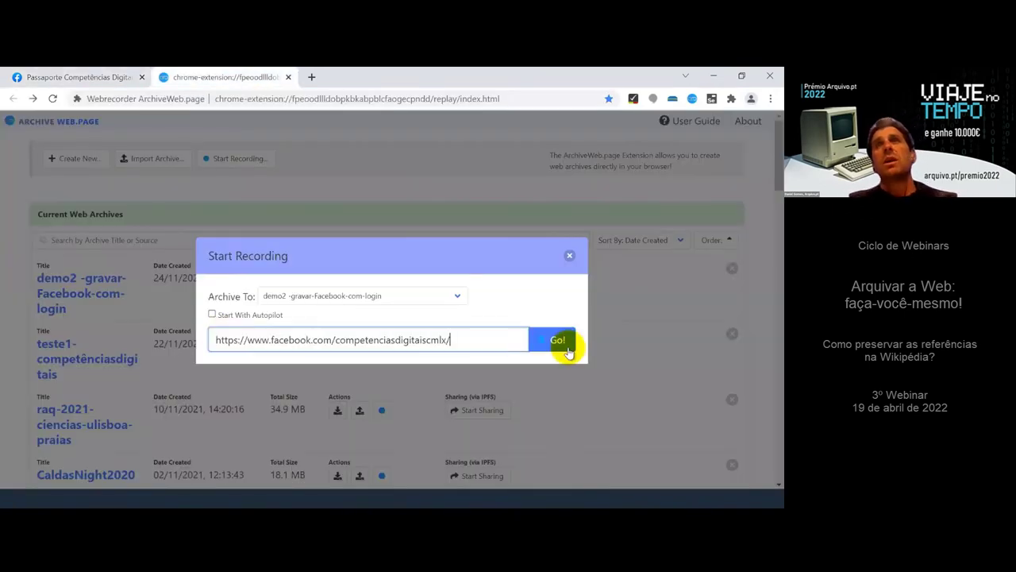
{"action": "left_click", "coordinate": [567, 349]}
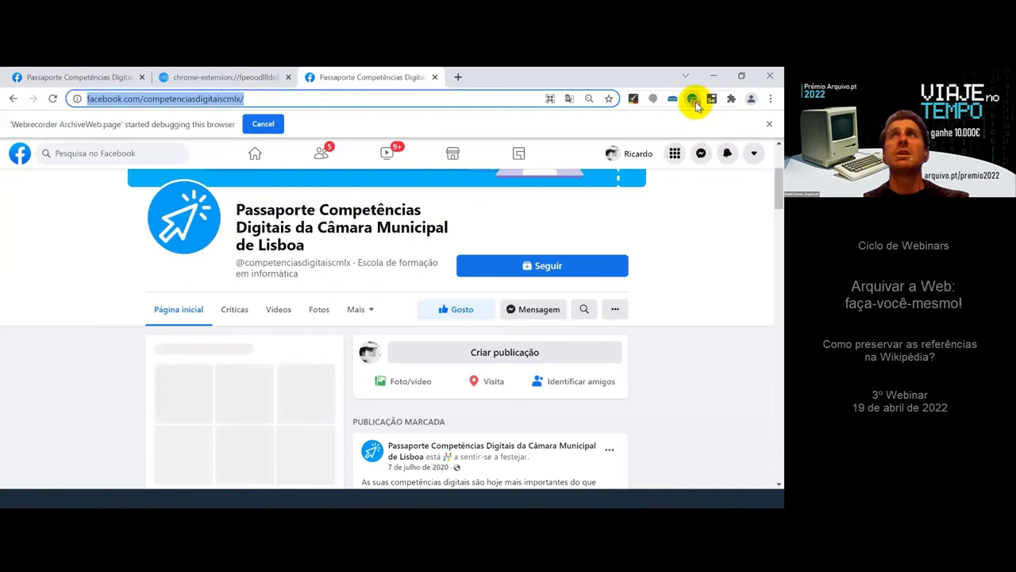
Start Autopilot for the logged-in Facebook page's recording and let it capture the posts.
{"action": "left_click", "coordinate": [693, 99]}
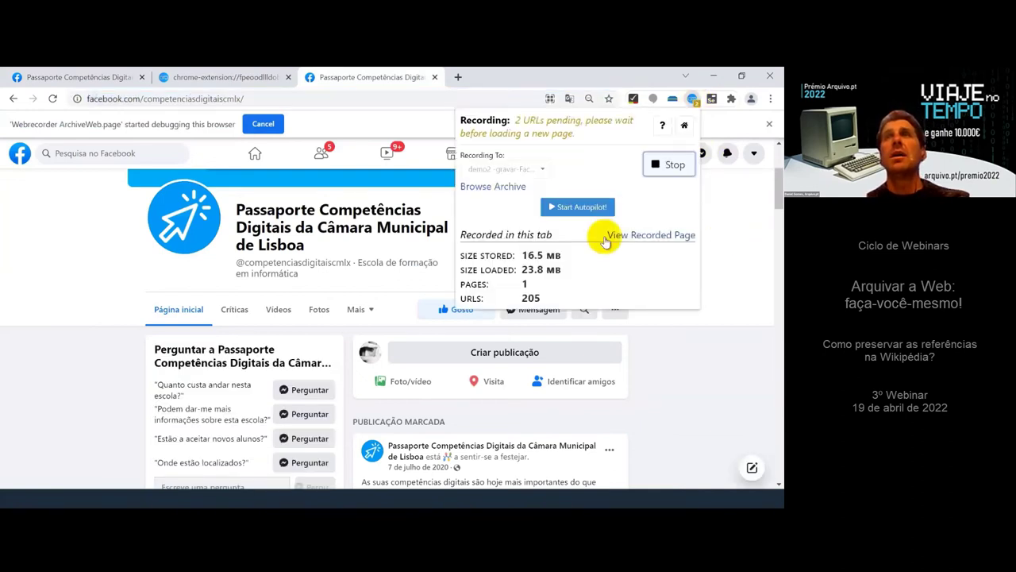
{"action": "left_click", "coordinate": [559, 211]}
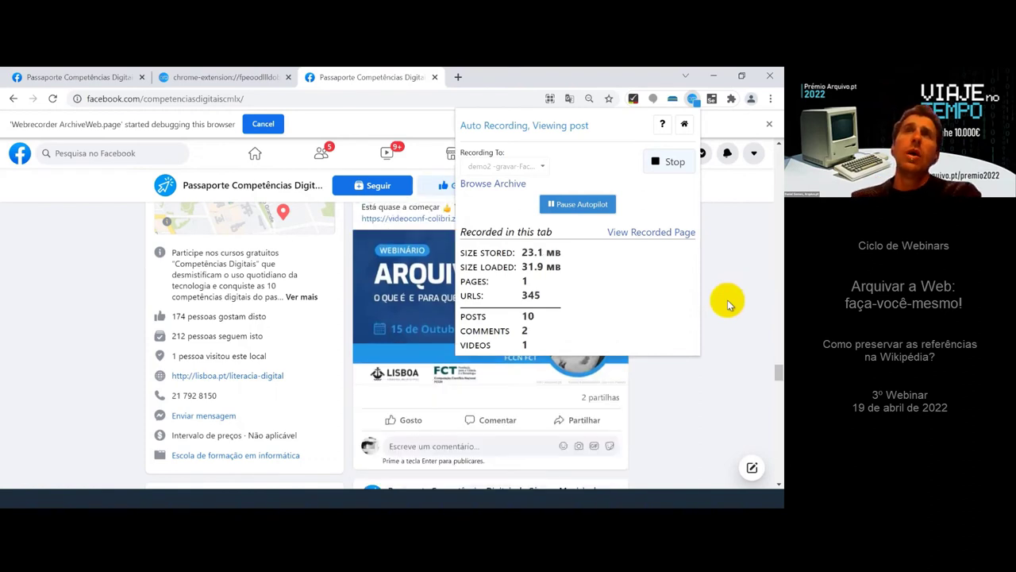
{"action": "left_click", "coordinate": [731, 297]}
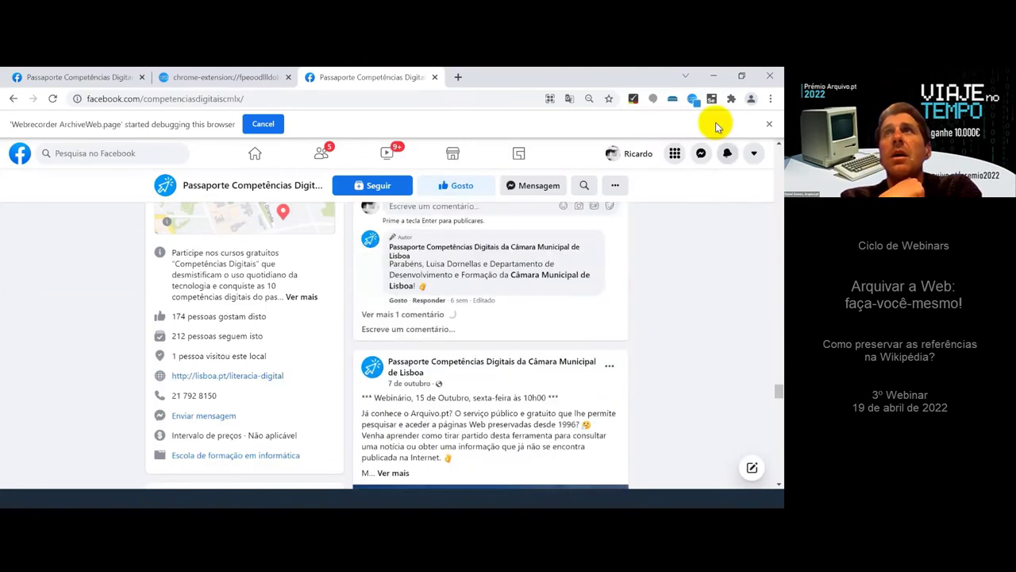
Check the automatic recording's progress on posts, comments and videos, and pause Autopilot.
{"action": "left_click", "coordinate": [693, 98]}
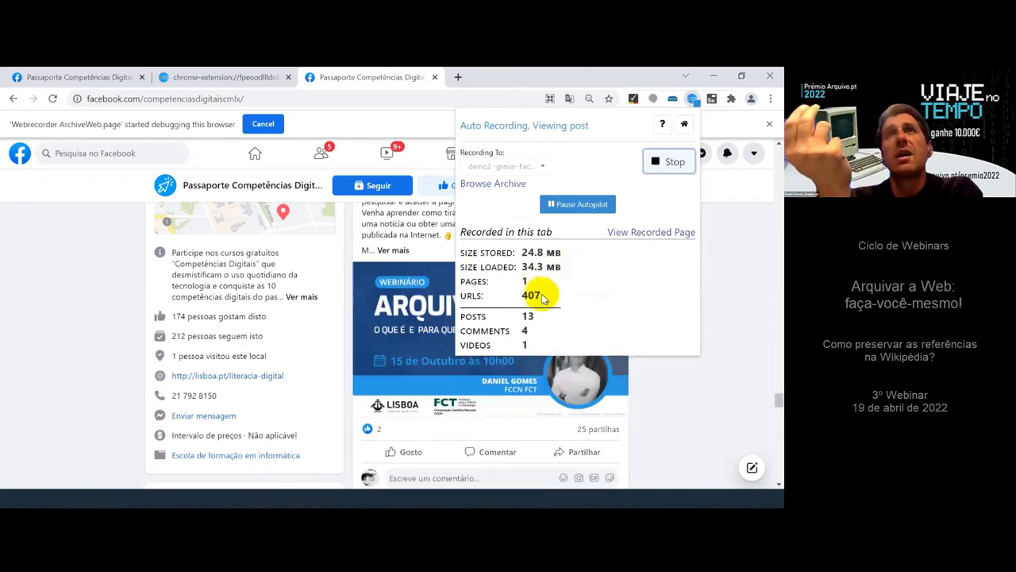
{"action": "left_click", "coordinate": [706, 288]}
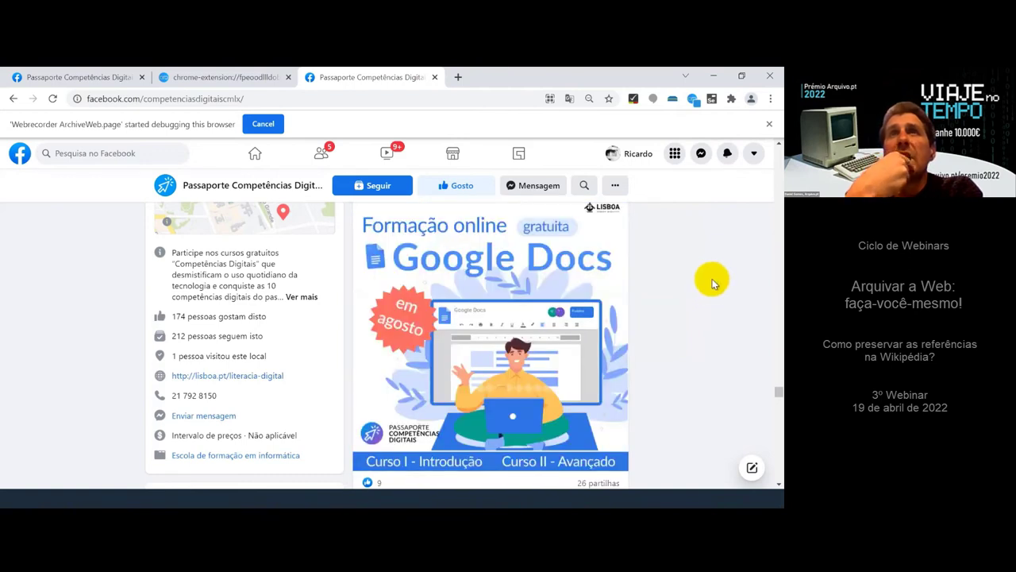
{"action": "left_click", "coordinate": [692, 98]}
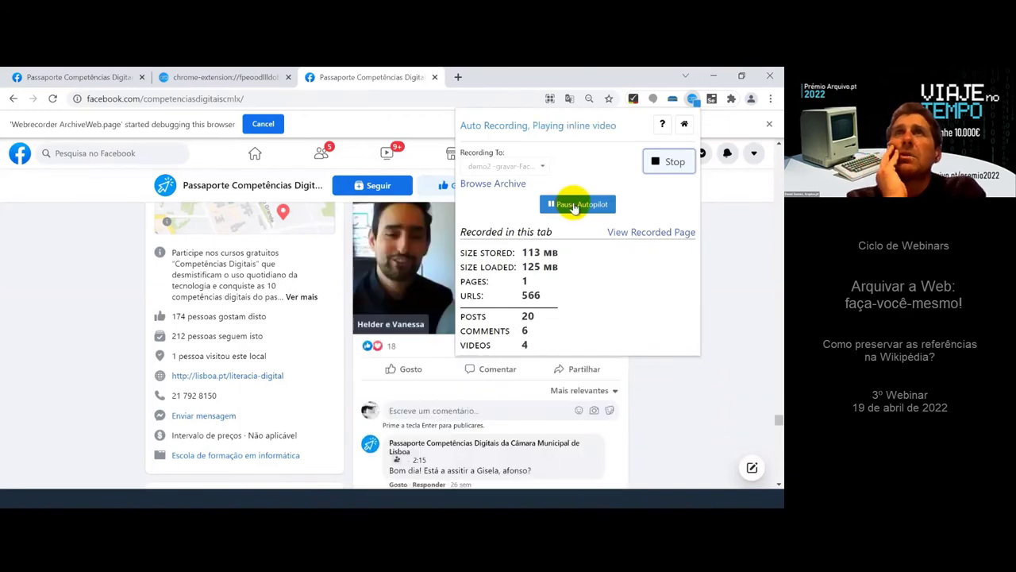
{"action": "left_click", "coordinate": [574, 205]}
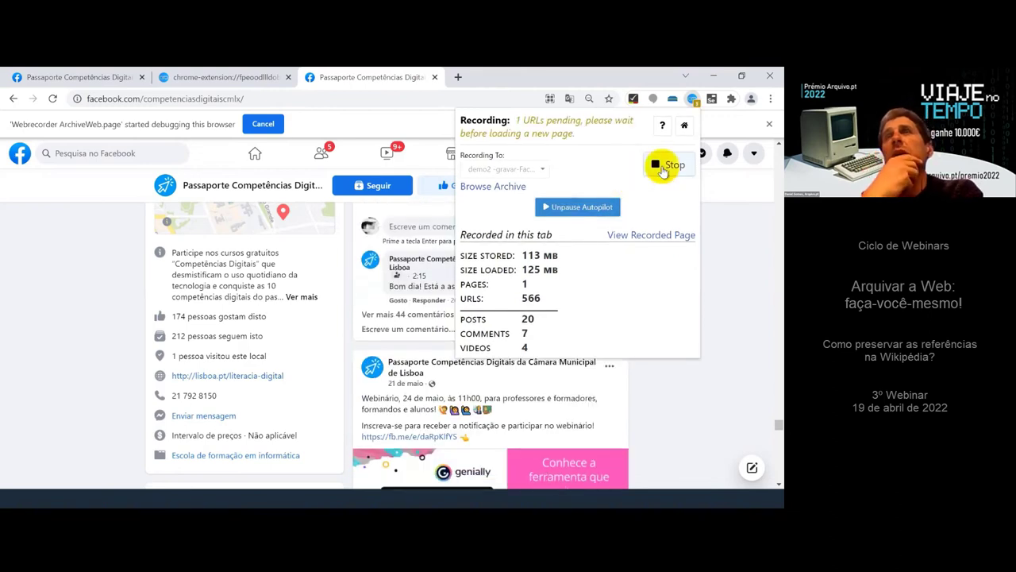
Stop the Facebook recording and open its captured page from the archive demo2 -gravar-Facebook-com-login for replay.
{"action": "left_click", "coordinate": [664, 168]}
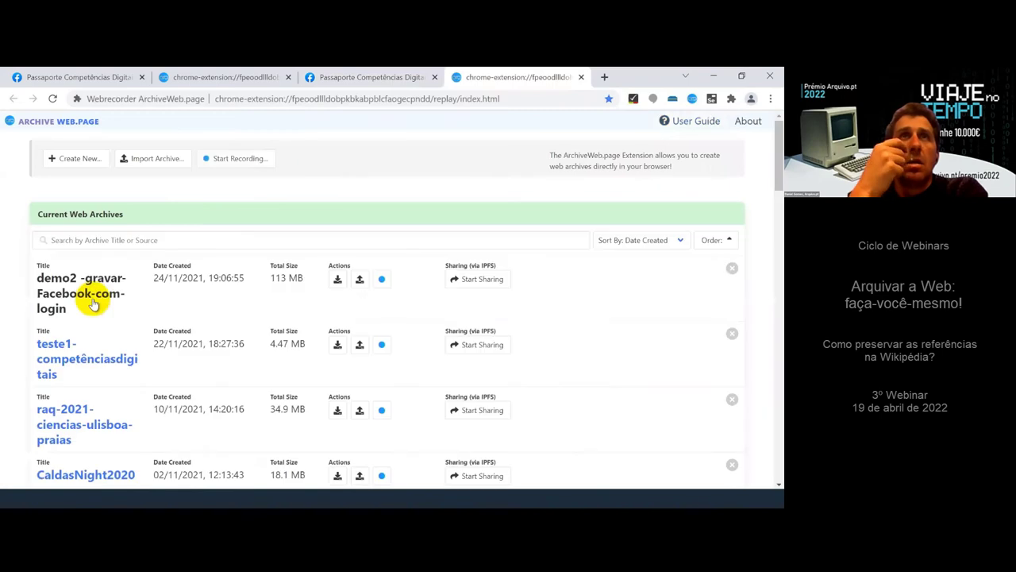
{"action": "left_click", "coordinate": [93, 300]}
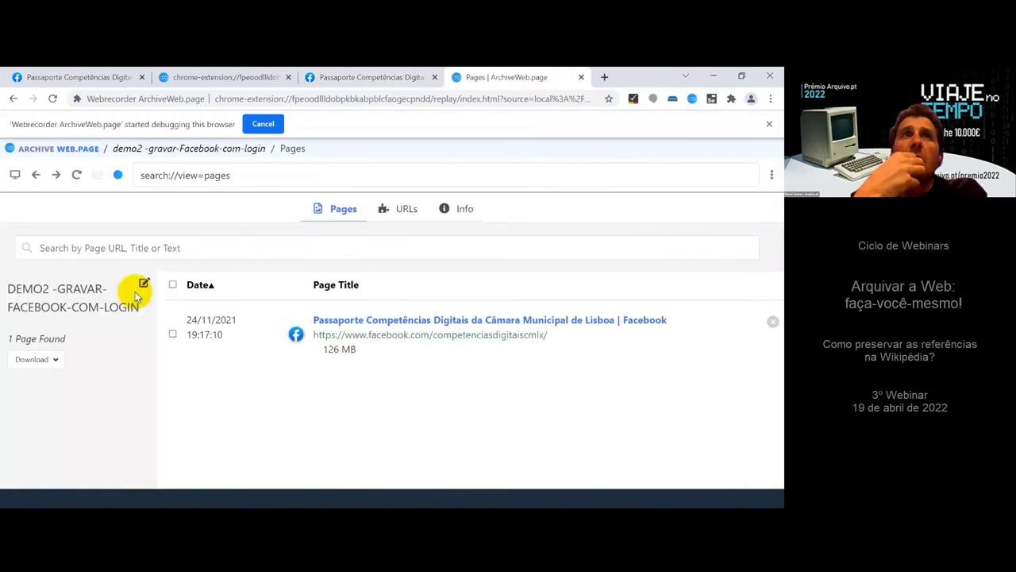
{"action": "left_click", "coordinate": [389, 345]}
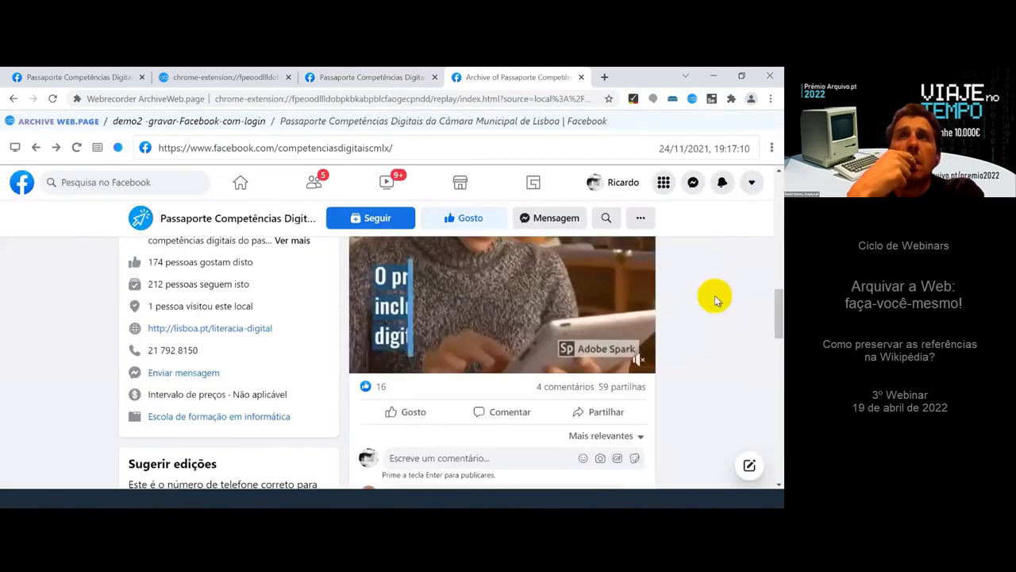
Look through the replayed Facebook page's timeline to check how its posts, images, comments and videos were captured.
{"action": "key", "text": "ctrl+minus"}
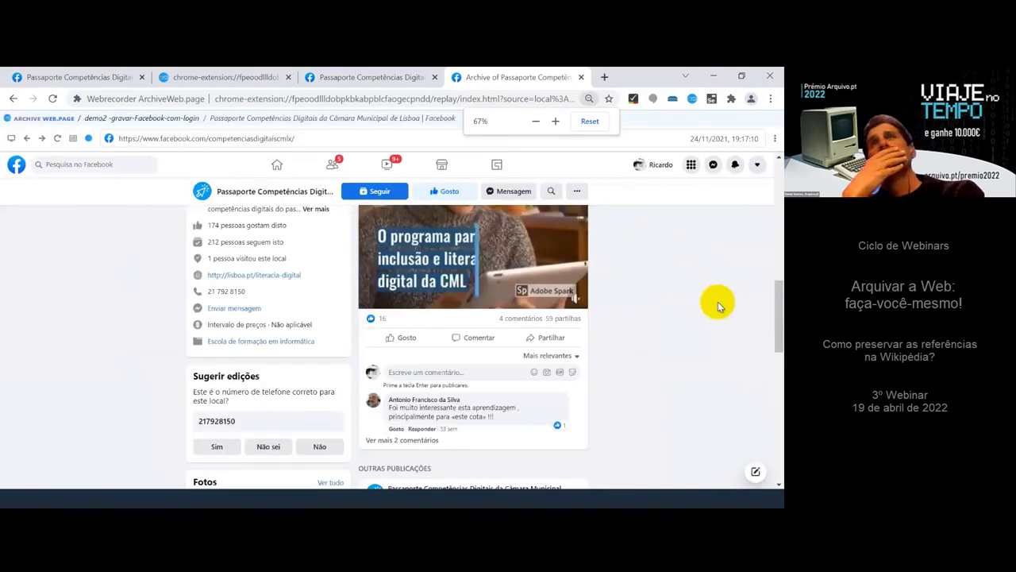
{"action": "scroll", "coordinate": [693, 296], "scroll_direction": "down", "scroll_amount": 2}
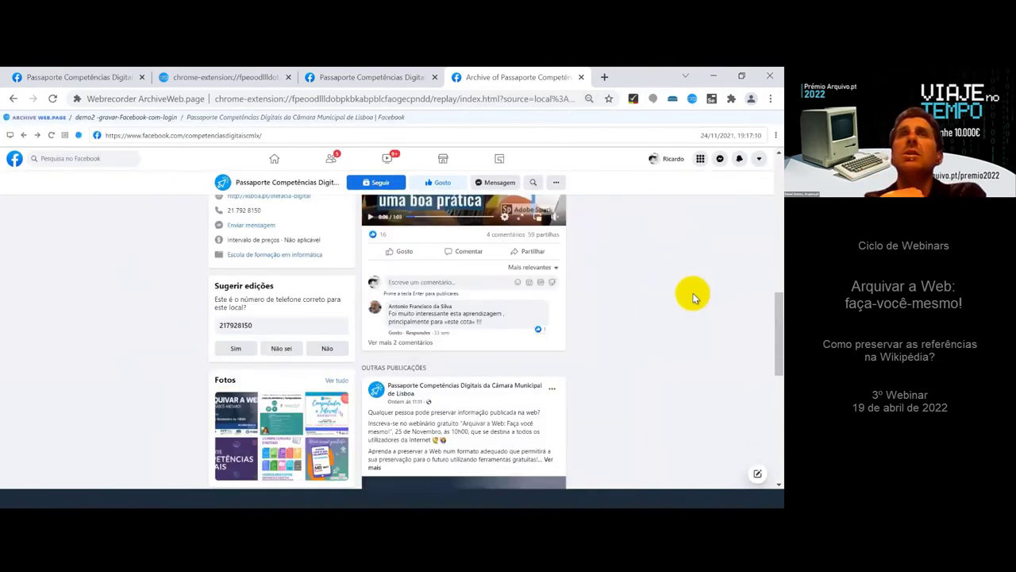
{"action": "scroll", "coordinate": [693, 296], "scroll_direction": "down", "scroll_amount": 2}
{"action": "scroll", "coordinate": [691, 297], "scroll_direction": "down", "scroll_amount": 4}
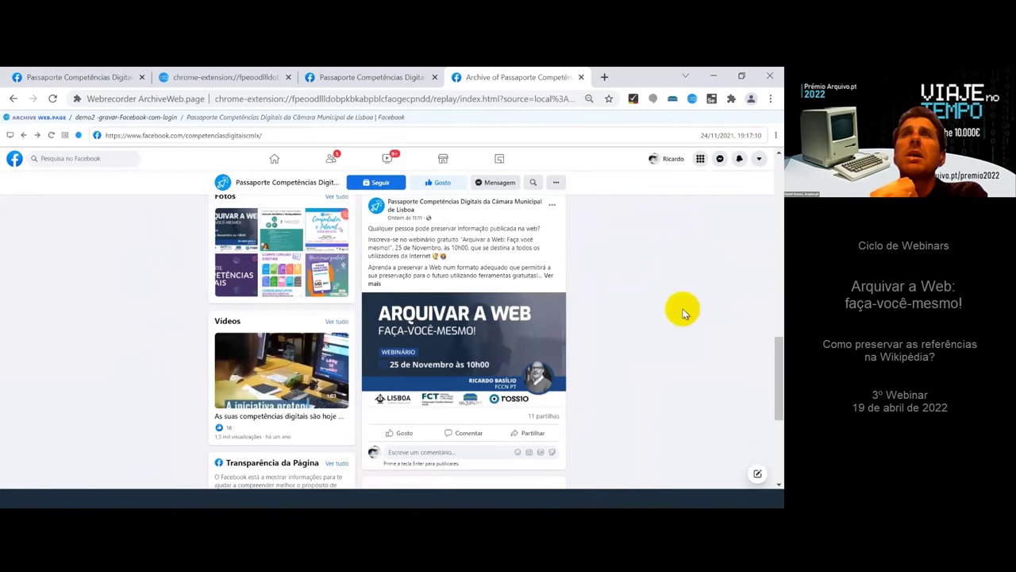
{"action": "scroll", "coordinate": [683, 314], "scroll_direction": "down", "scroll_amount": 7}
{"action": "scroll", "coordinate": [680, 322], "scroll_direction": "down", "scroll_amount": 1}
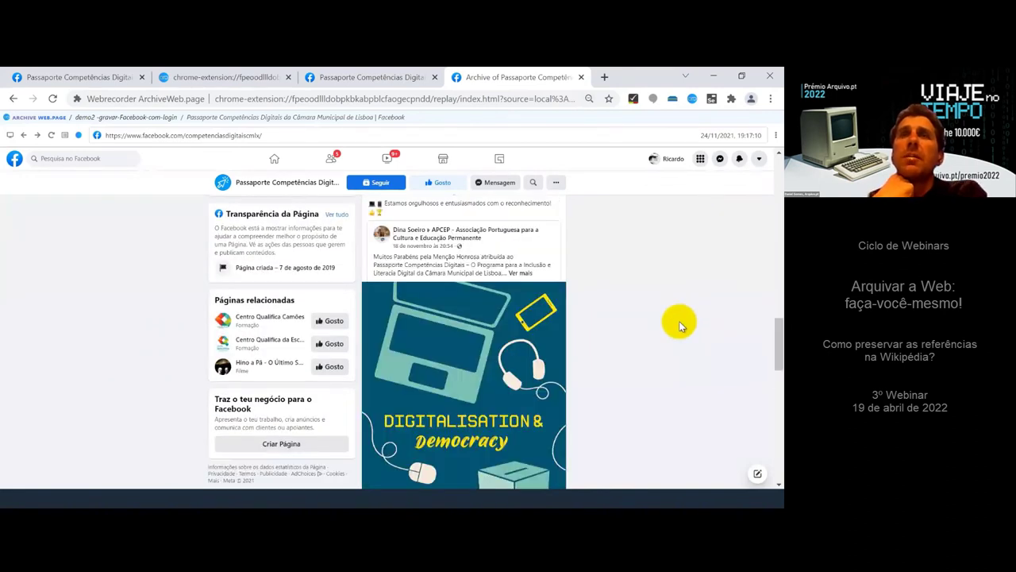
{"action": "scroll", "coordinate": [681, 330], "scroll_direction": "down", "scroll_amount": 3}
{"action": "scroll", "coordinate": [681, 337], "scroll_direction": "down", "scroll_amount": 4}
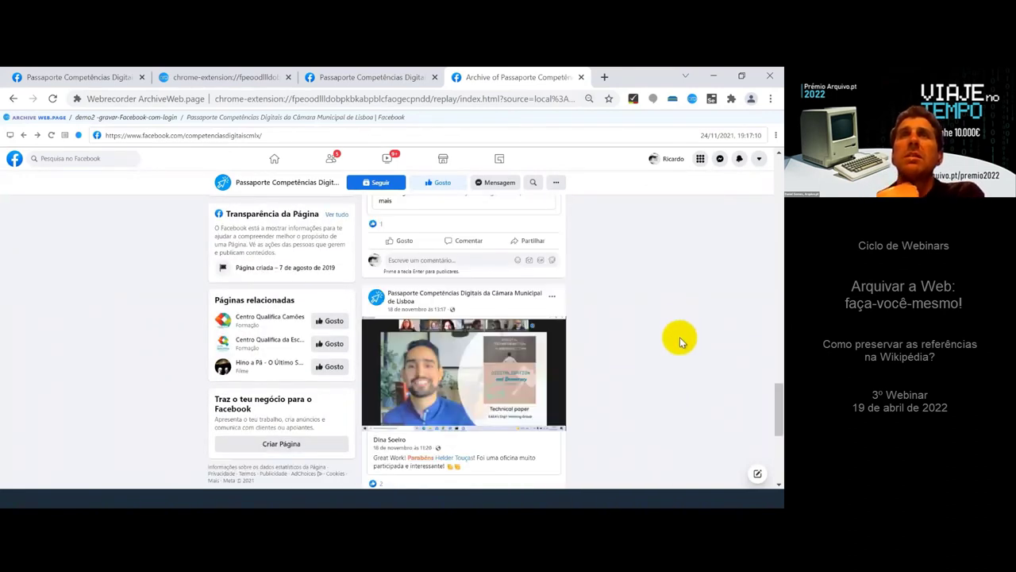
{"action": "scroll", "coordinate": [681, 339], "scroll_direction": "down", "scroll_amount": 2}
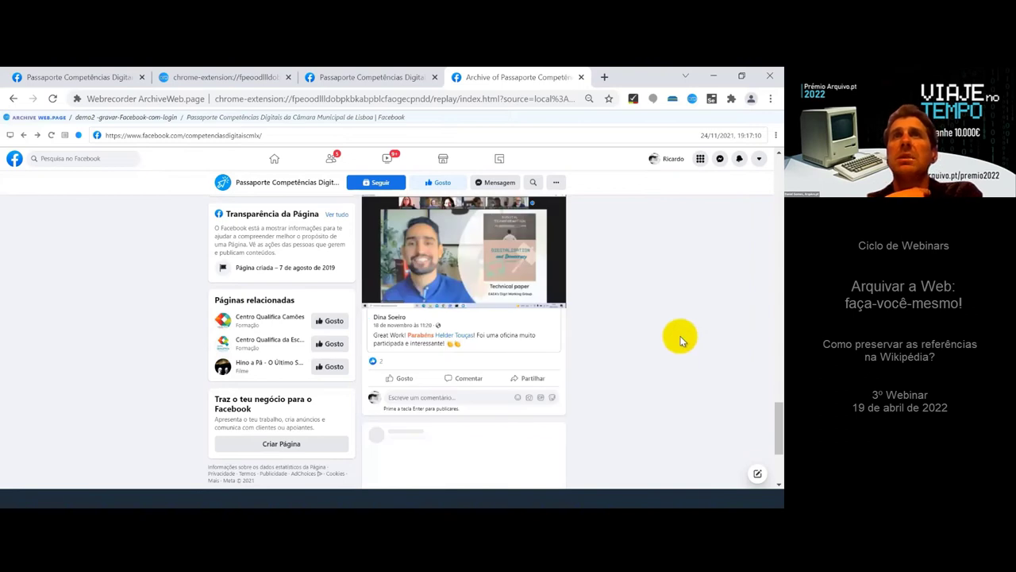
{"action": "scroll", "coordinate": [682, 339], "scroll_direction": "up", "scroll_amount": 5}
{"action": "scroll", "coordinate": [681, 340], "scroll_direction": "down", "scroll_amount": 4}
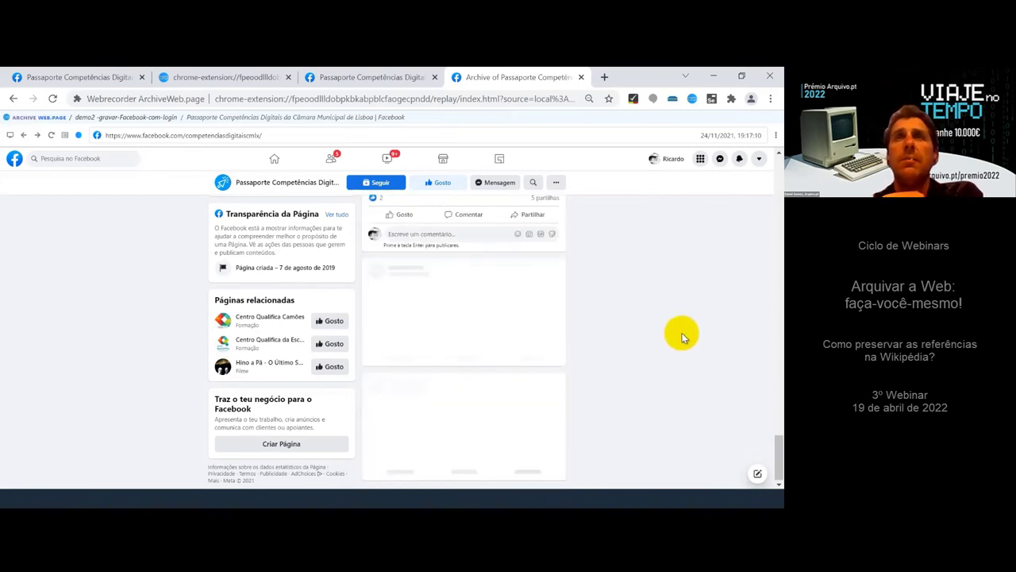
{"action": "scroll", "coordinate": [681, 338], "scroll_direction": "up", "scroll_amount": 4}
{"action": "scroll", "coordinate": [682, 338], "scroll_direction": "down", "scroll_amount": 4}
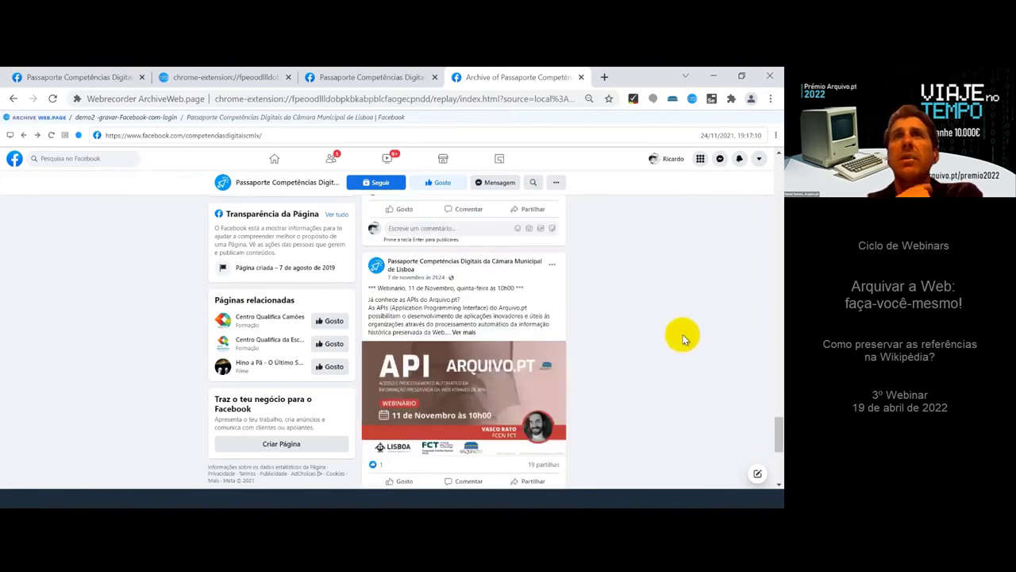
{"action": "scroll", "coordinate": [682, 342], "scroll_direction": "down", "scroll_amount": 3}
{"action": "scroll", "coordinate": [683, 341], "scroll_direction": "down", "scroll_amount": 3}
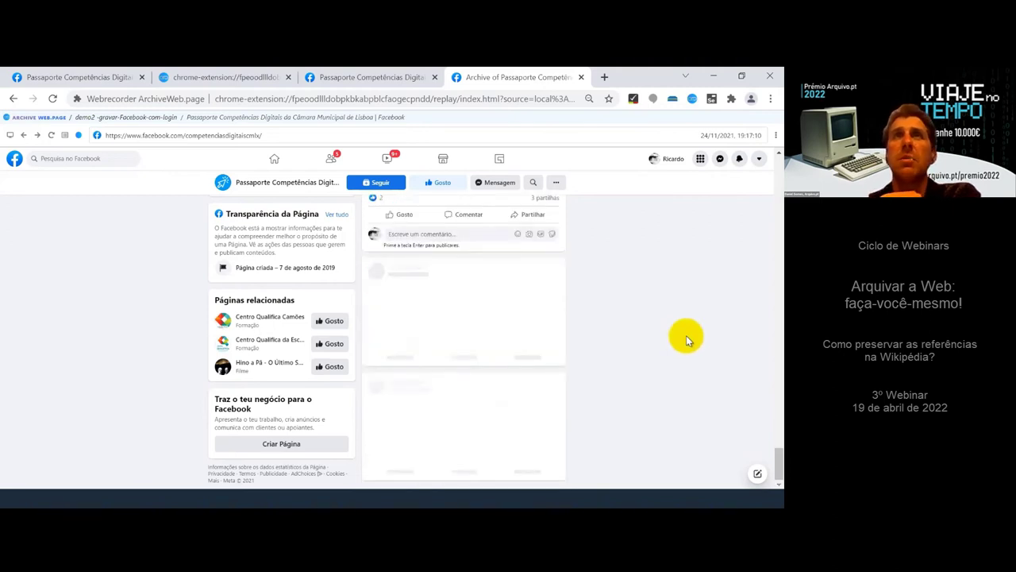
{"action": "scroll", "coordinate": [687, 343], "scroll_direction": "down", "scroll_amount": 2}
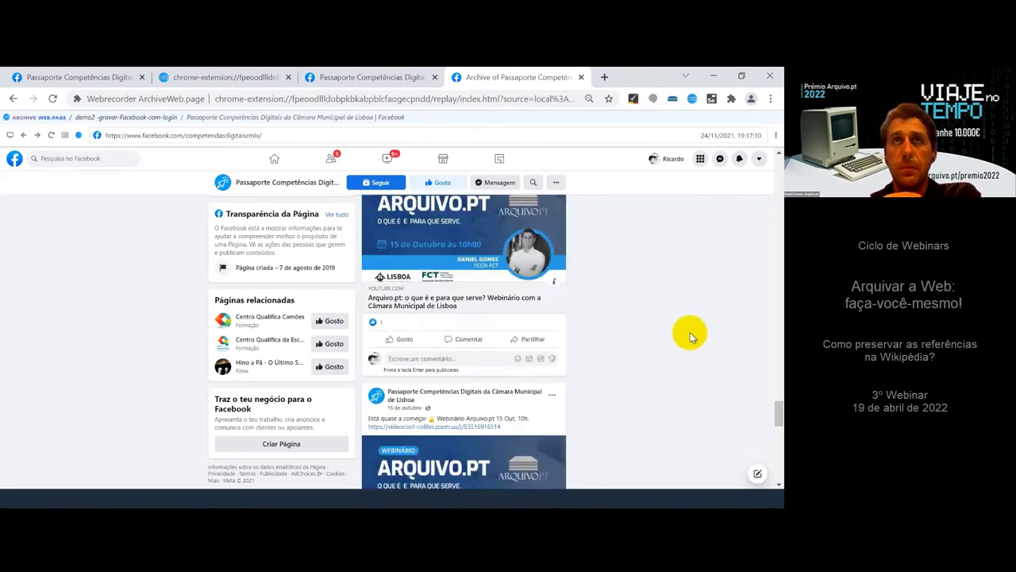
{"action": "scroll", "coordinate": [687, 338], "scroll_direction": "down", "scroll_amount": 1}
{"action": "scroll", "coordinate": [688, 333], "scroll_direction": "down", "scroll_amount": 4}
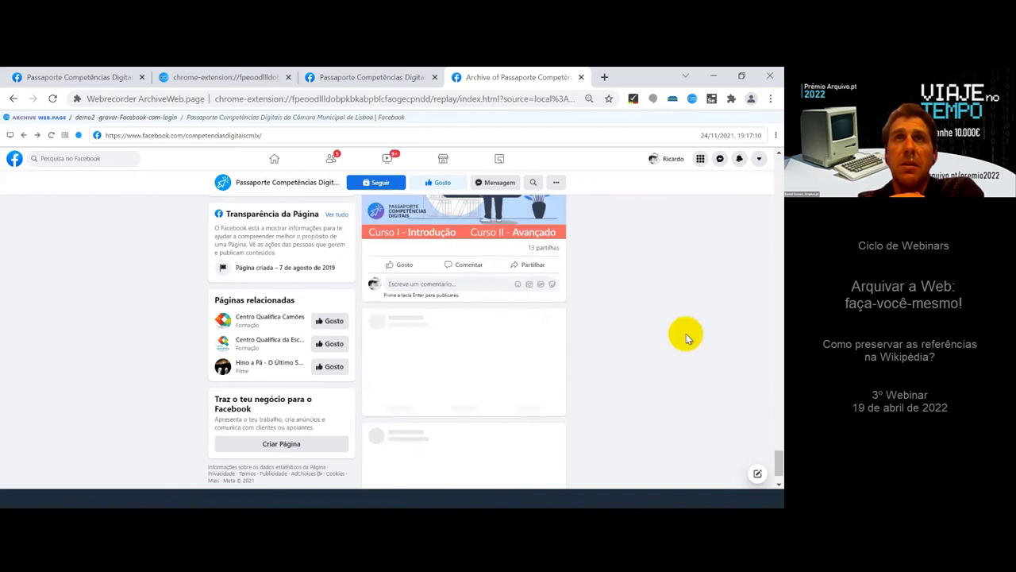
{"action": "scroll", "coordinate": [686, 334], "scroll_direction": "down", "scroll_amount": 1}
{"action": "scroll", "coordinate": [686, 334], "scroll_direction": "down", "scroll_amount": 4}
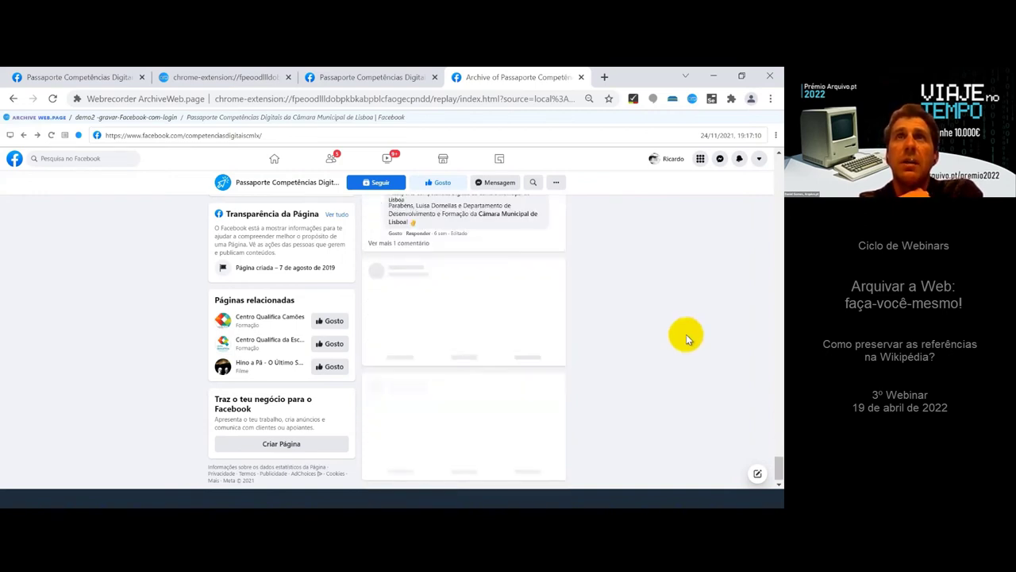
{"action": "scroll", "coordinate": [686, 338], "scroll_direction": "down", "scroll_amount": 1}
{"action": "scroll", "coordinate": [688, 336], "scroll_direction": "down", "scroll_amount": 4}
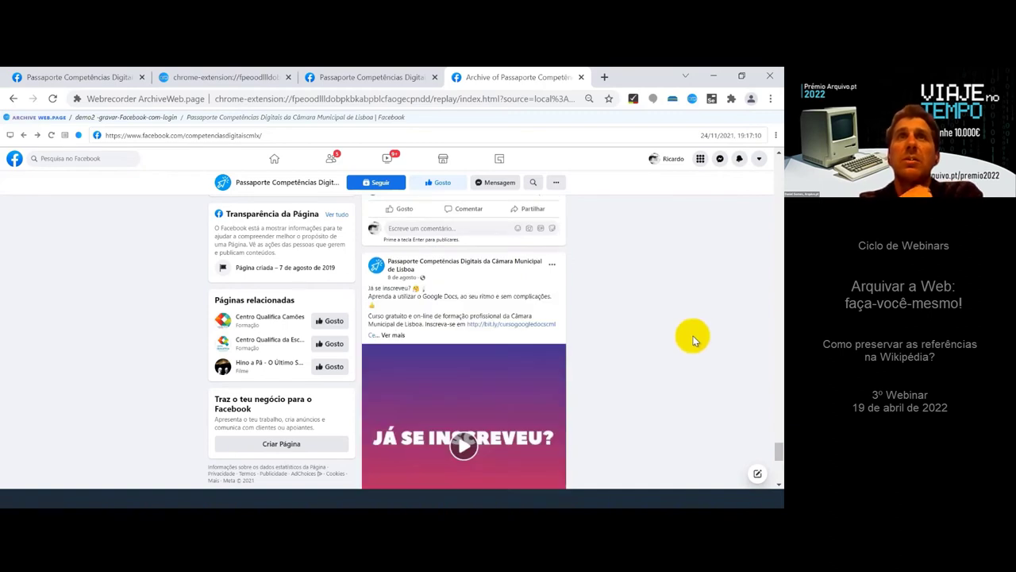
{"action": "scroll", "coordinate": [693, 340], "scroll_direction": "down", "scroll_amount": 4}
{"action": "scroll", "coordinate": [694, 342], "scroll_direction": "up", "scroll_amount": 2}
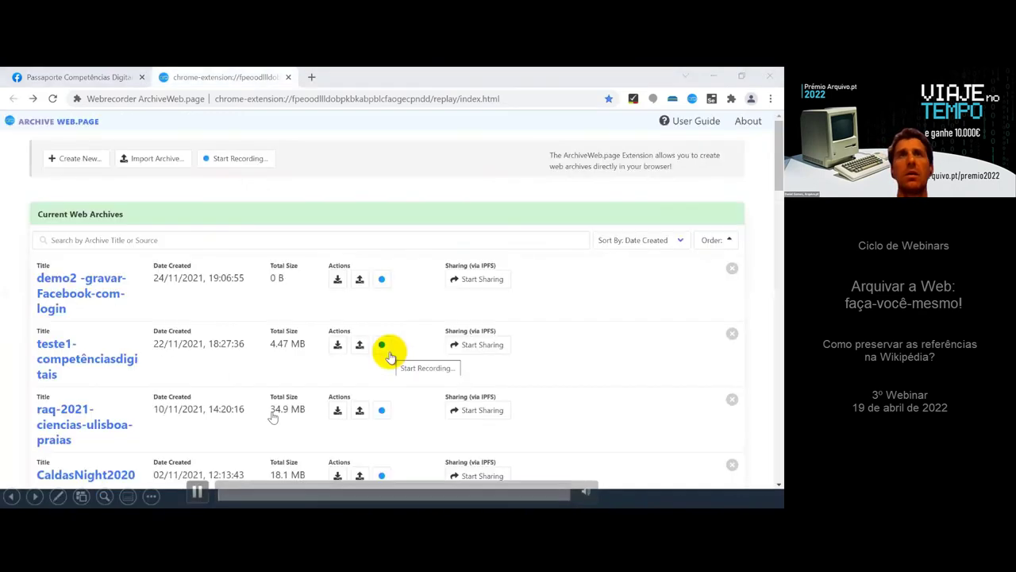
{"action": "key", "text": "Right"}
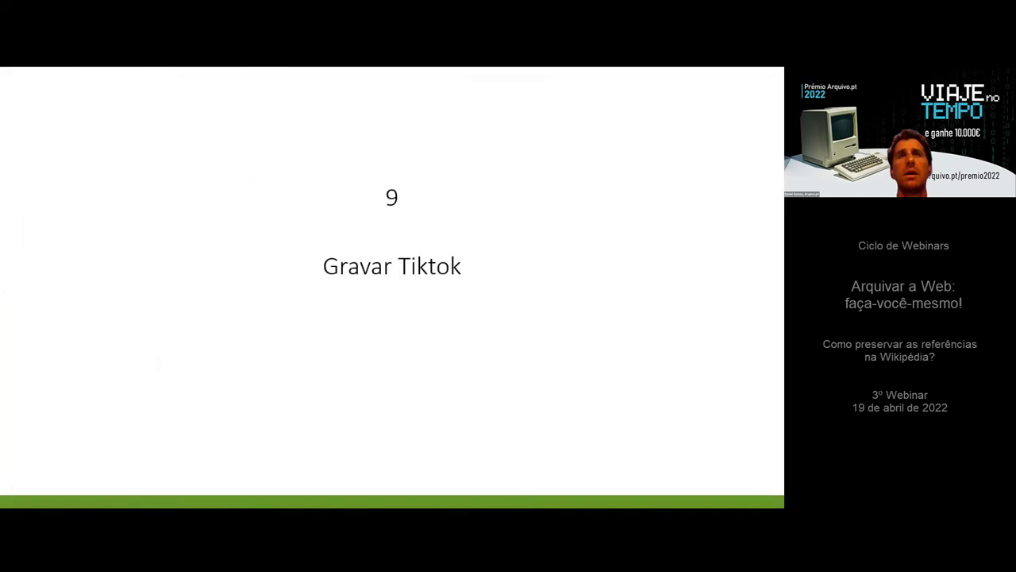
{"action": "key", "text": "Right"}
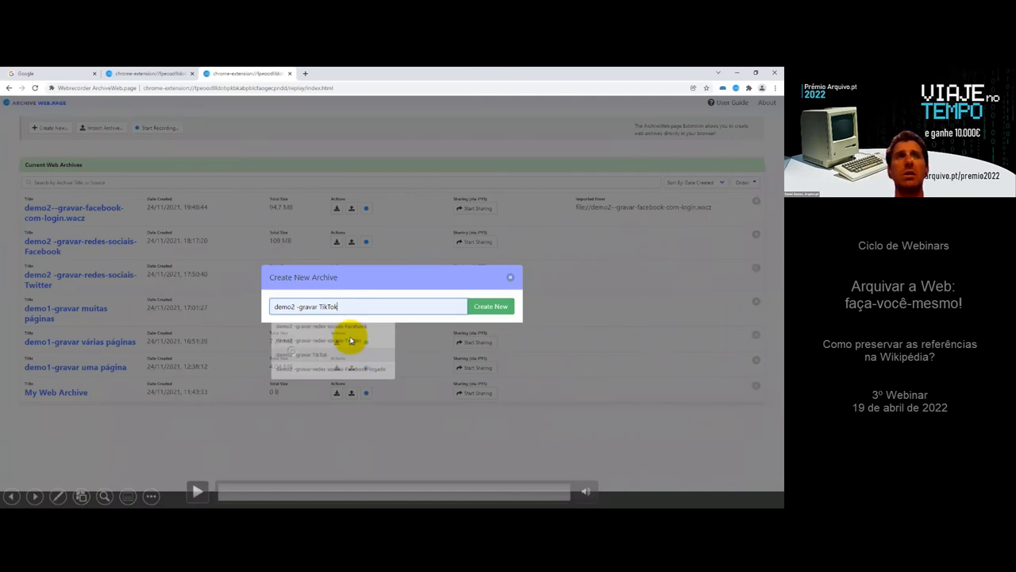
{"action": "left_click", "coordinate": [197, 490]}
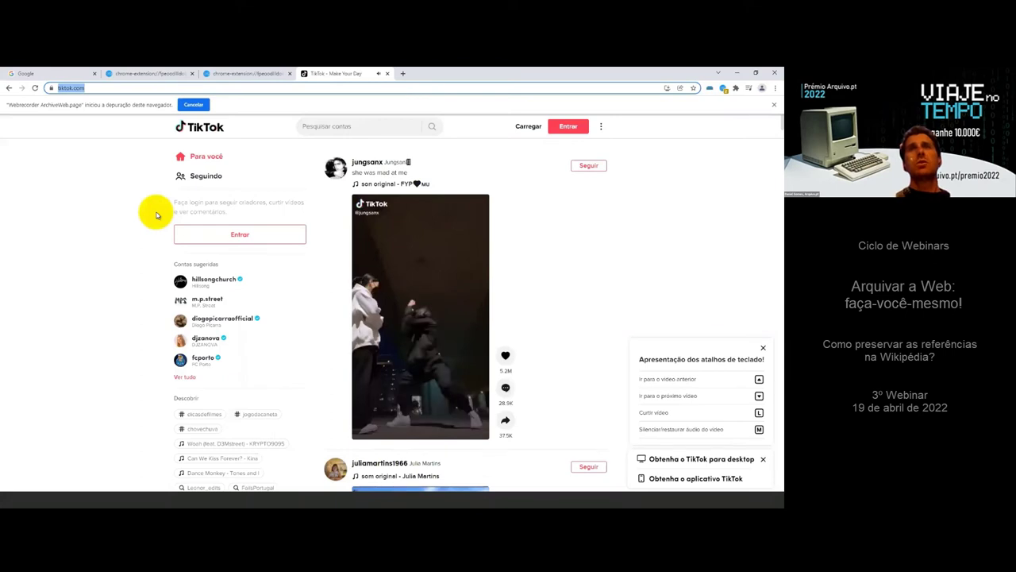
{"action": "left_click", "coordinate": [36, 88]}
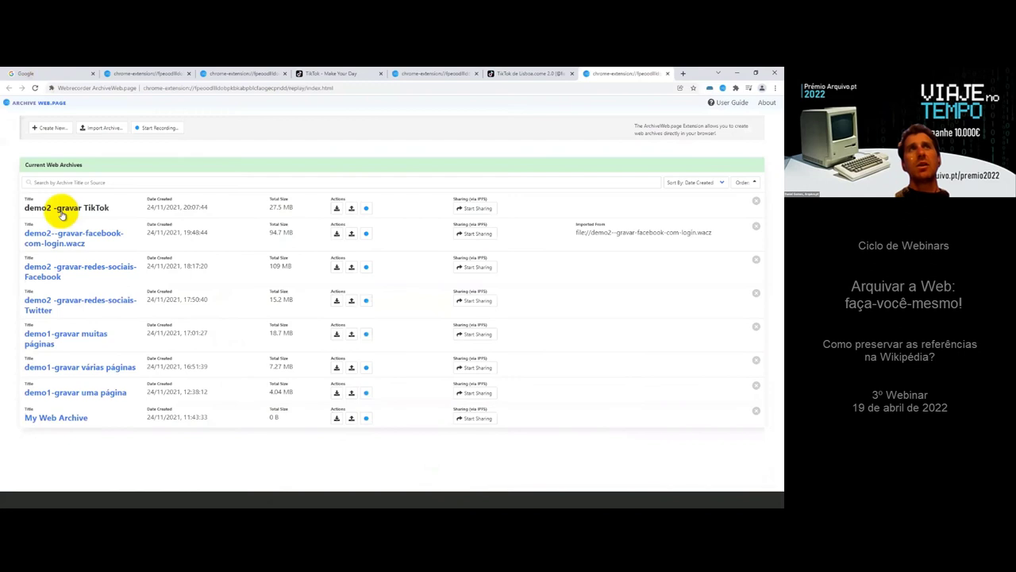
{"action": "left_click", "coordinate": [72, 209]}
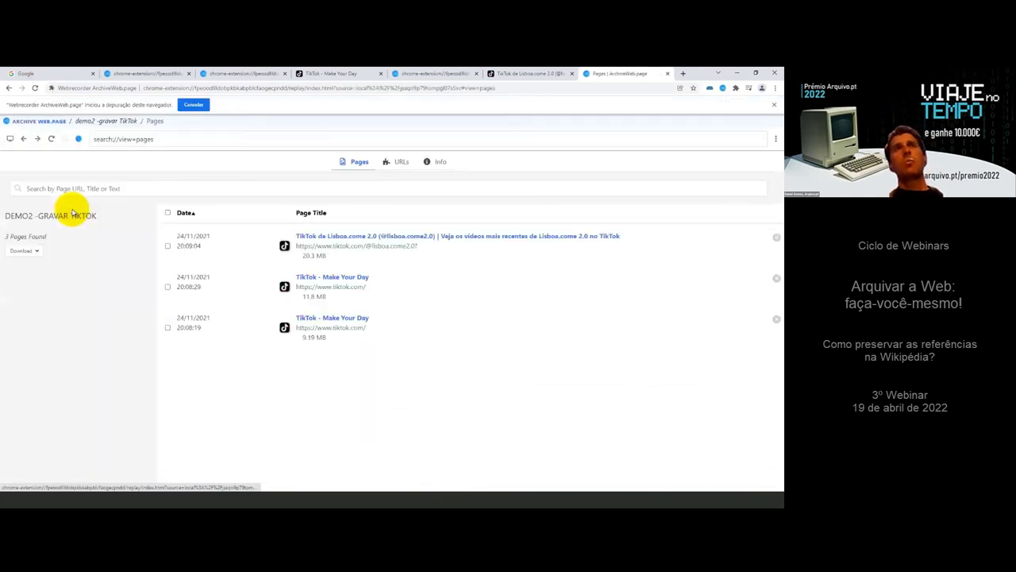
{"action": "left_click", "coordinate": [358, 238]}
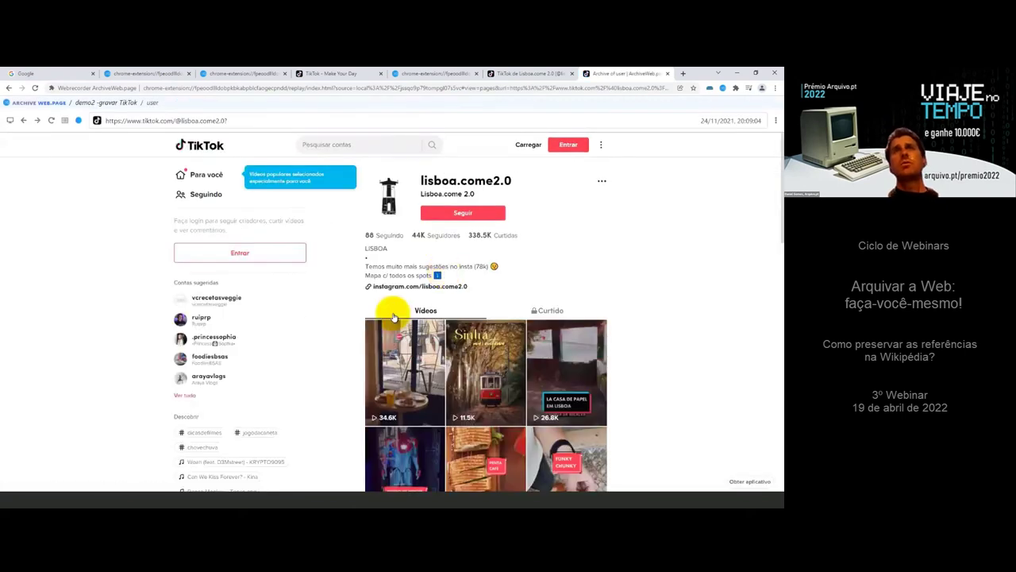
Check the replayed lisboa.come2.0 profile and TikTok home page, and return to the archive's page list.
{"action": "scroll", "coordinate": [356, 338], "scroll_direction": "down", "scroll_amount": 2}
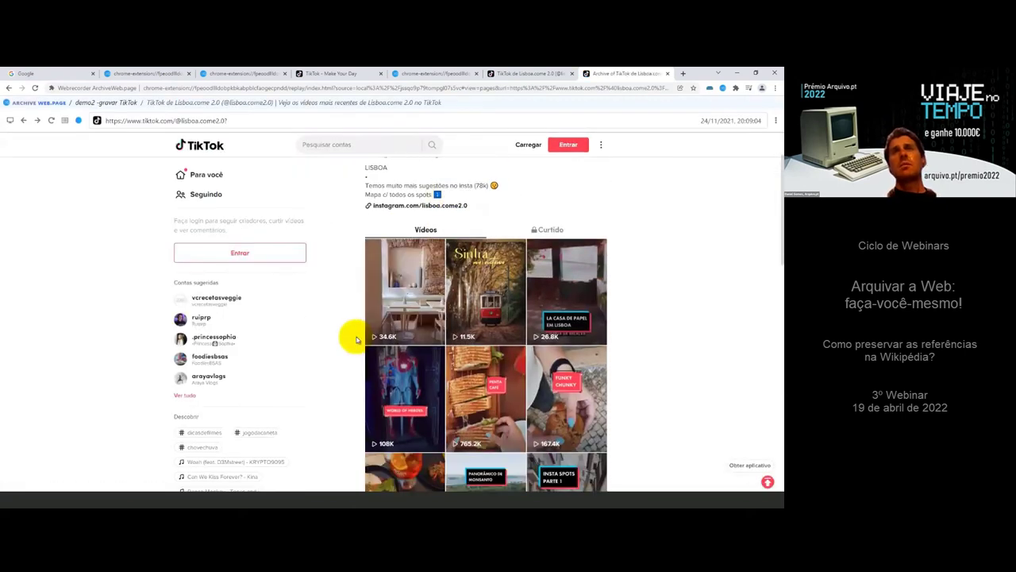
{"action": "scroll", "coordinate": [356, 339], "scroll_direction": "down", "scroll_amount": 1}
{"action": "scroll", "coordinate": [354, 326], "scroll_direction": "up", "scroll_amount": 3}
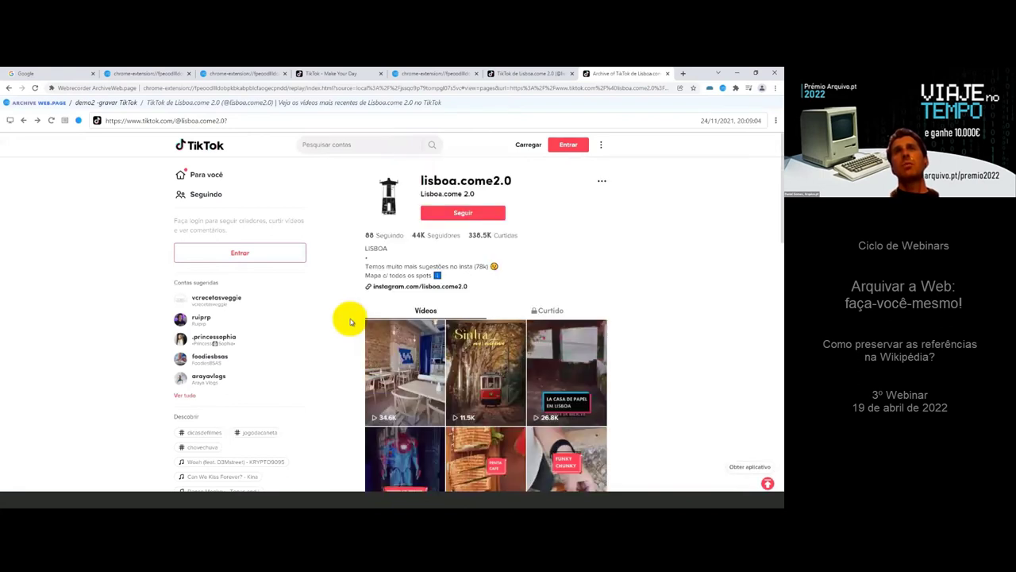
{"action": "left_click", "coordinate": [10, 87]}
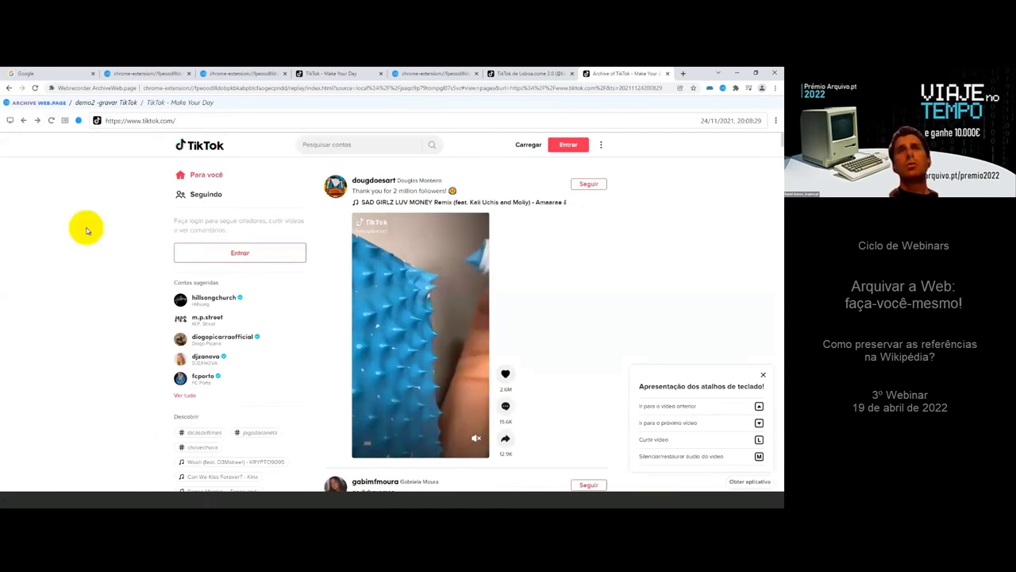
{"action": "key", "text": "alt+Left"}
Download all pages of the TikTok archive as WACZ, saved as demo2--gravar-tiktok in ArquivoWebLocal.
{"action": "left_click", "coordinate": [23, 232]}
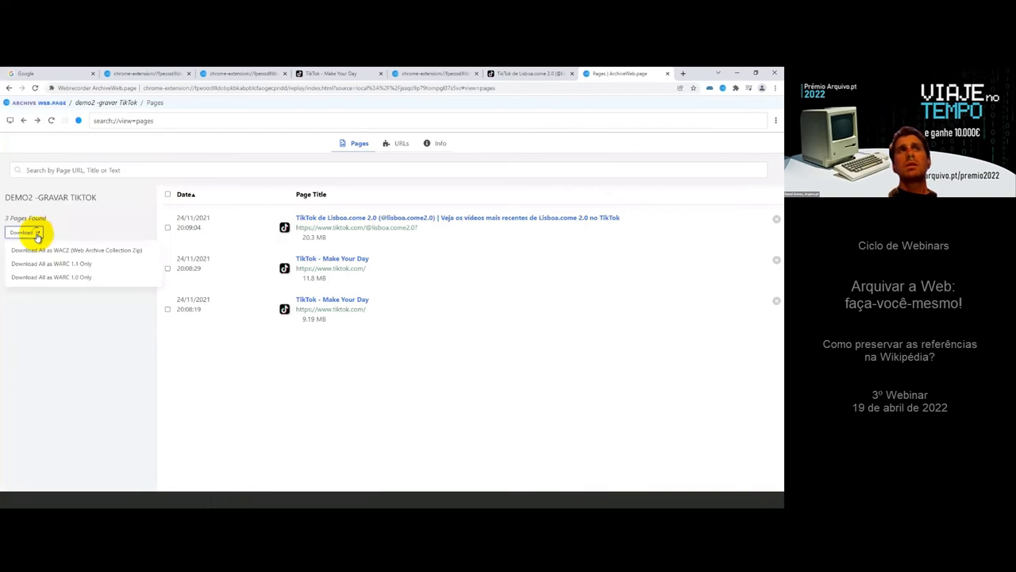
{"action": "left_click", "coordinate": [42, 251]}
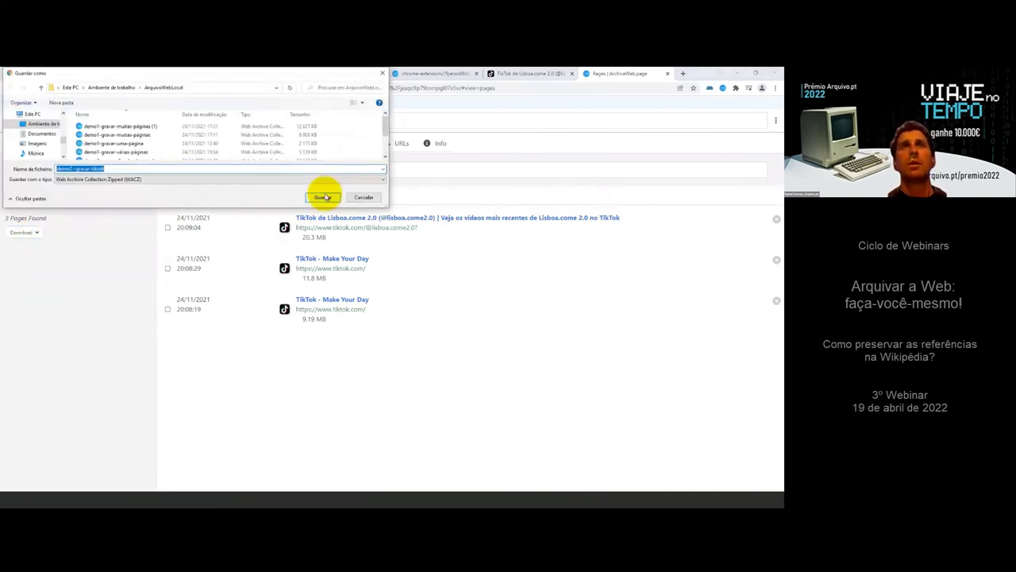
{"action": "left_click", "coordinate": [322, 197]}
Download all pages of the TikTok archive as WARC 1.1 only and save the file.
{"action": "left_click", "coordinate": [37, 235]}
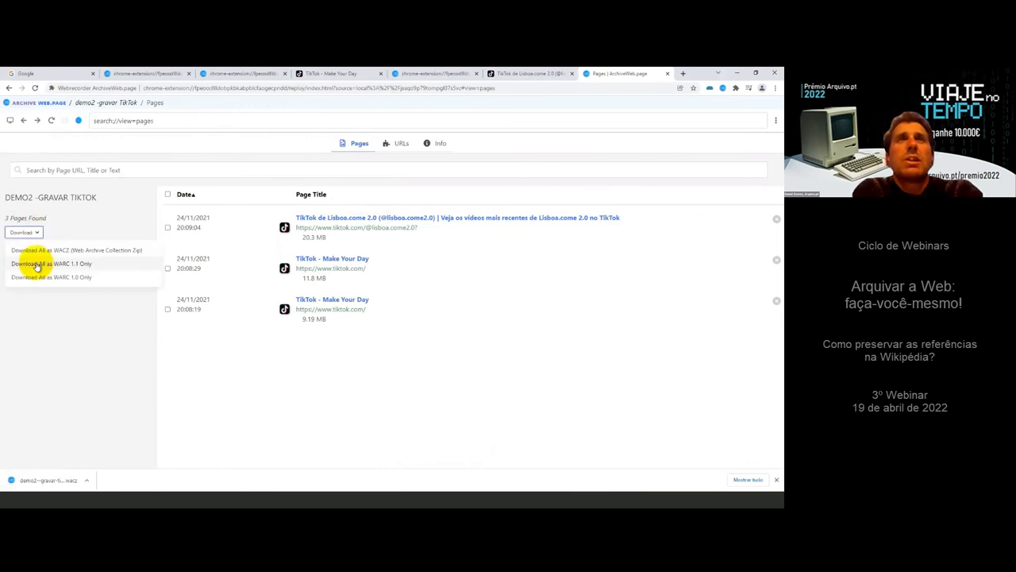
{"action": "left_click", "coordinate": [37, 265]}
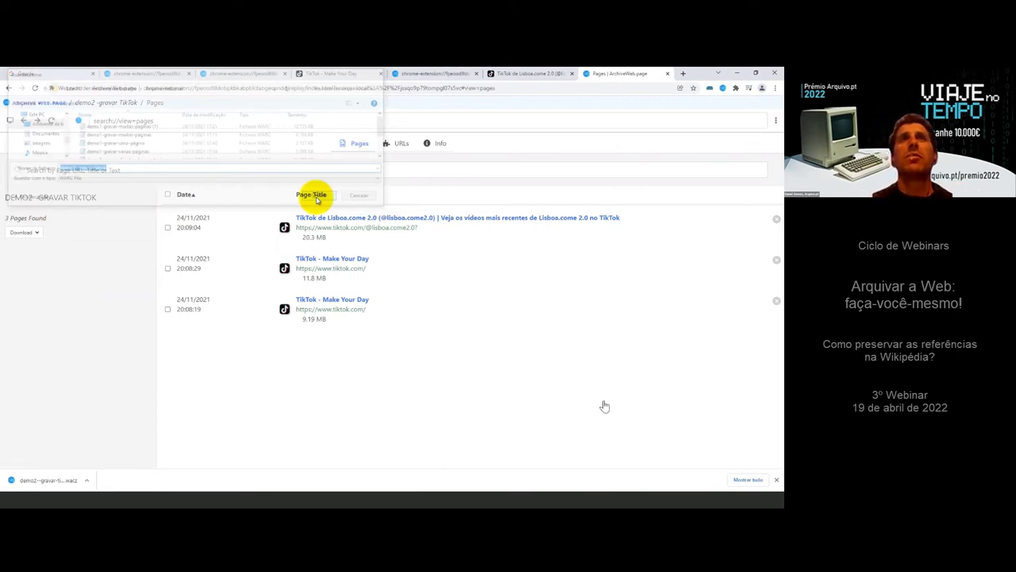
{"action": "mouse_move", "coordinate": [438, 336]}
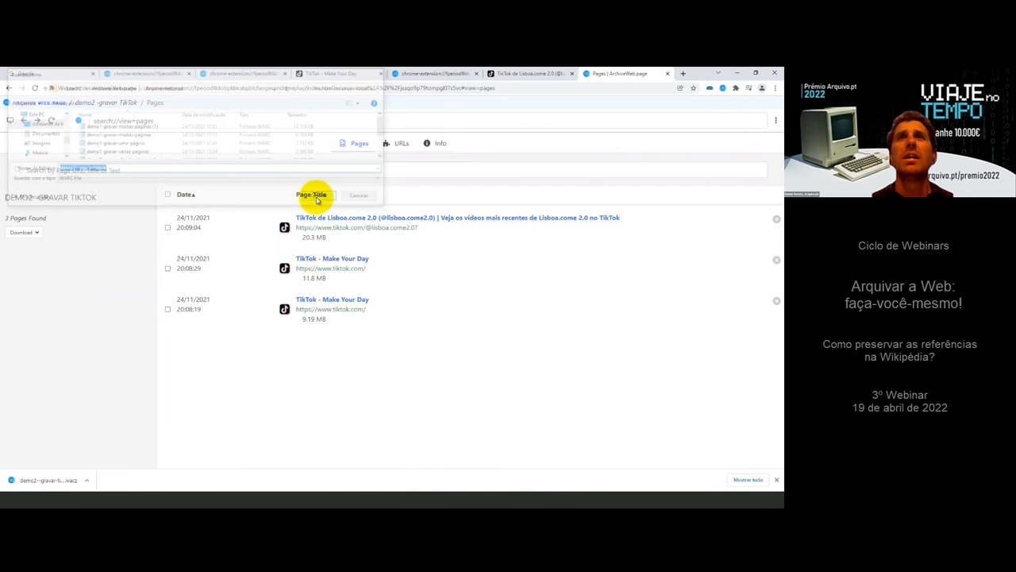
{"action": "mouse_move", "coordinate": [57, 260]}
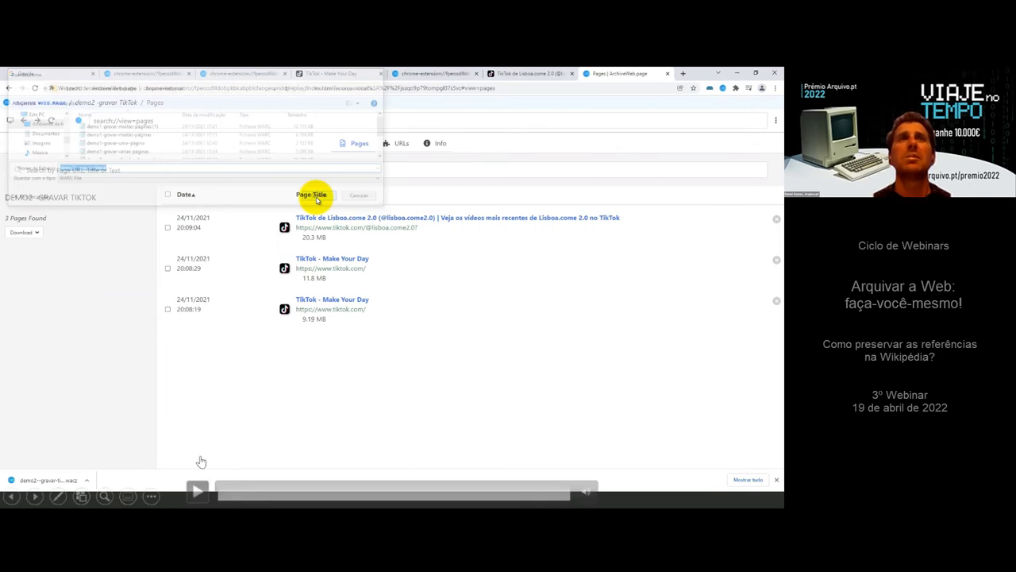
{"action": "left_click", "coordinate": [198, 486]}
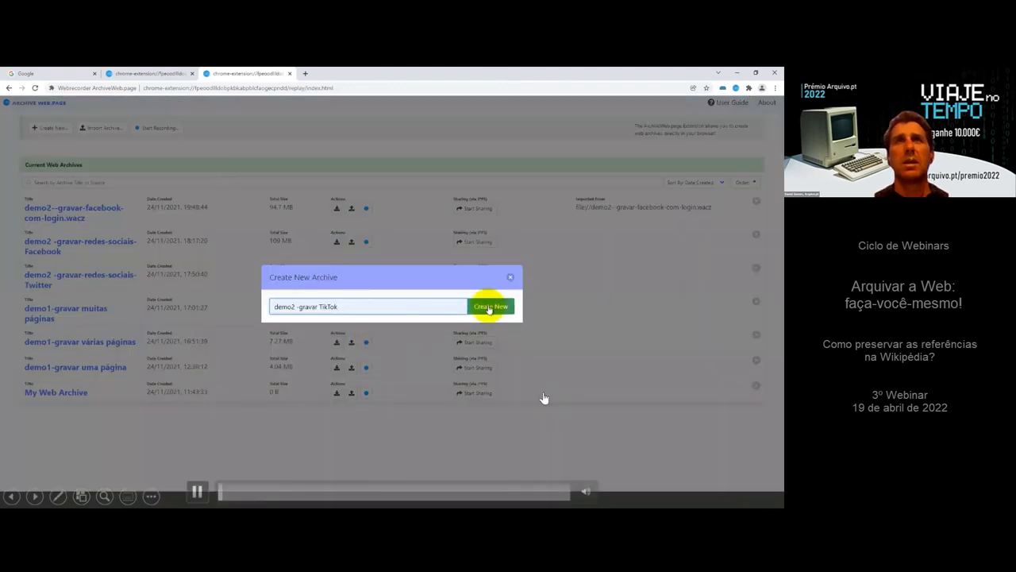
{"action": "key", "text": "Right"}
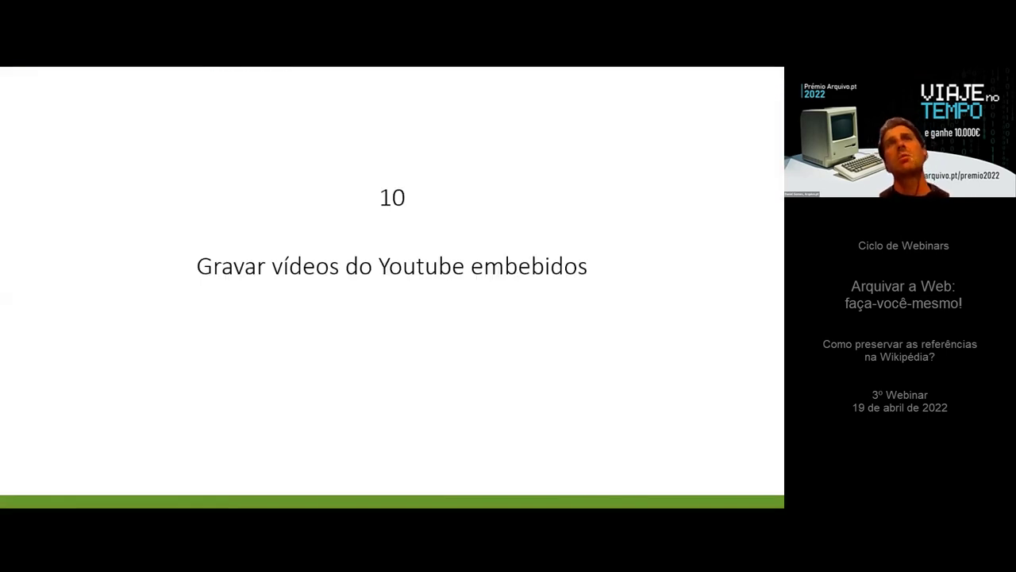
{"action": "key", "text": "Right"}
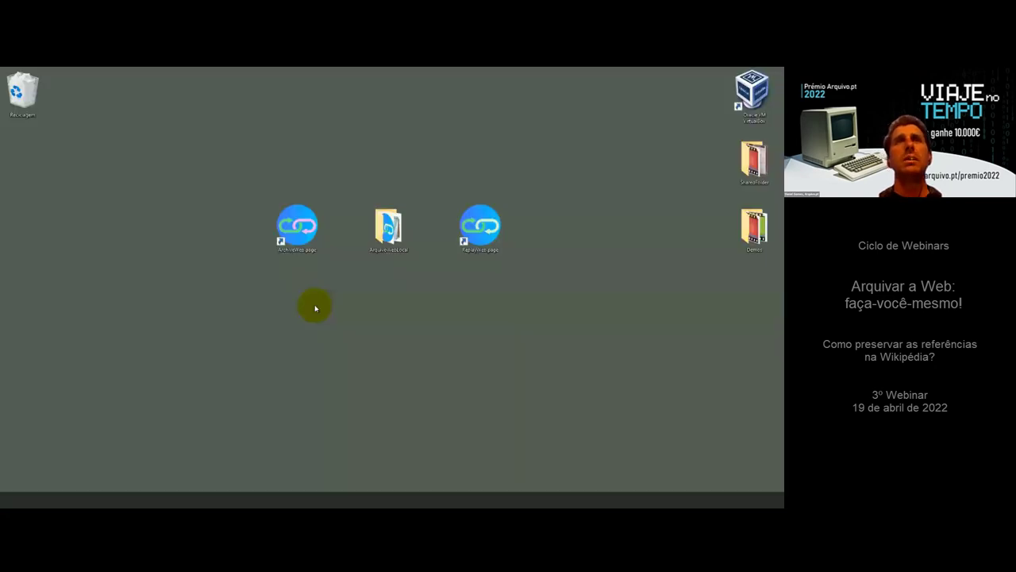
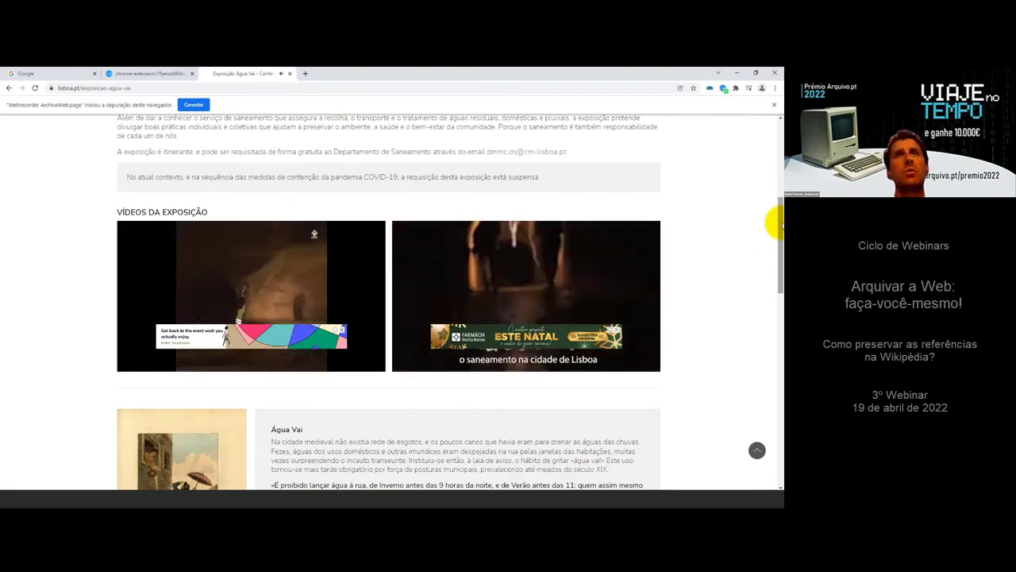
Stop recording the Exposição Água Vai page while its embedded videos play, and open the archive demo3 -gravar-videos-youtube-embebidos.
{"action": "mouse_move", "coordinate": [560, 358]}
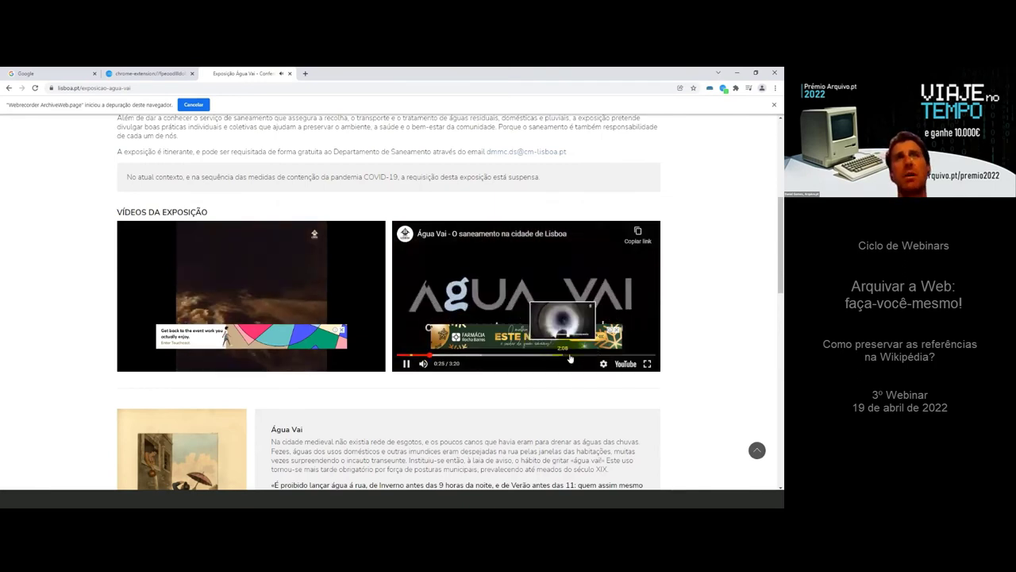
{"action": "left_click", "coordinate": [651, 362]}
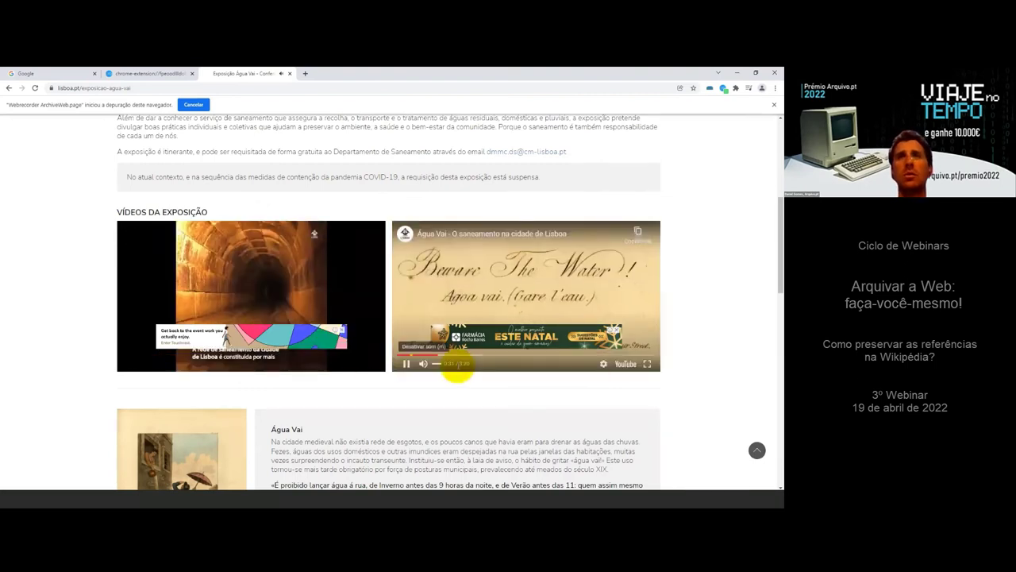
{"action": "mouse_move", "coordinate": [782, 249]}
{"action": "left_mouse_down"}
{"action": "mouse_move", "coordinate": [780, 449]}
{"action": "mouse_move", "coordinate": [775, 250]}
{"action": "left_mouse_up"}
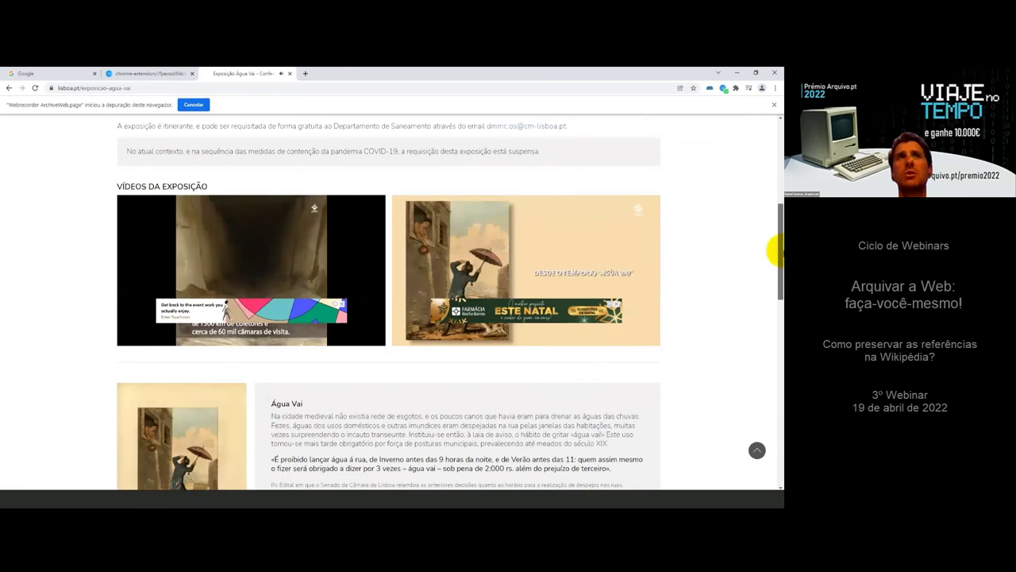
{"action": "left_click", "coordinate": [724, 89]}
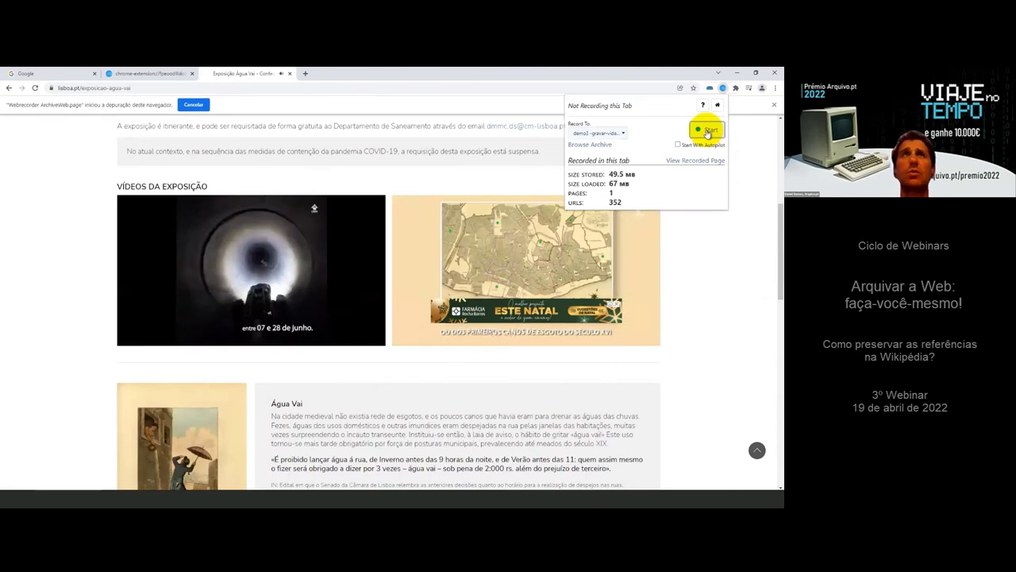
{"action": "left_click", "coordinate": [717, 105]}
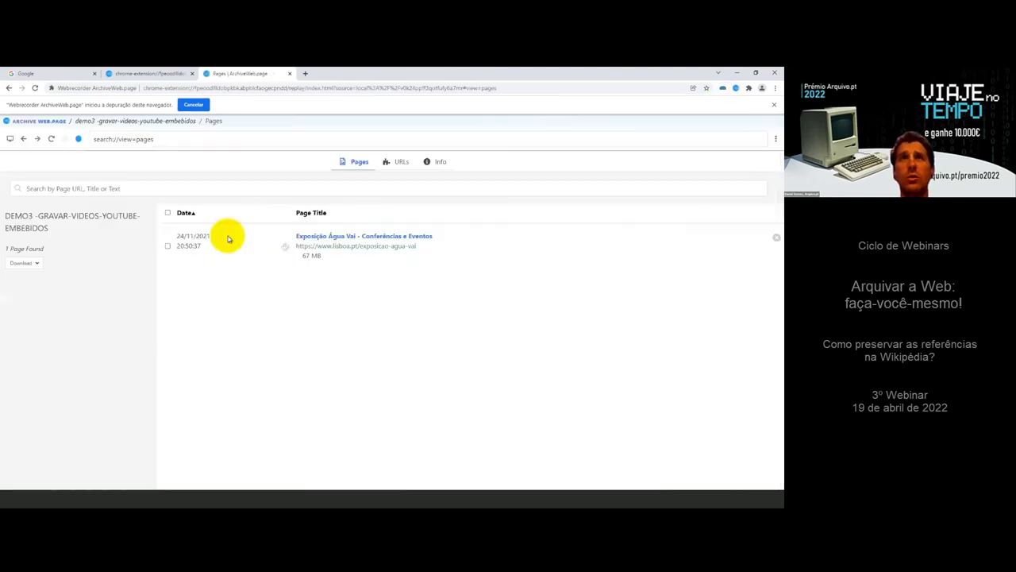
Open the captured Exposição Água Vai page and replay both embedded YouTube videos under Vídeos da Exposição.
{"action": "left_click", "coordinate": [344, 249]}
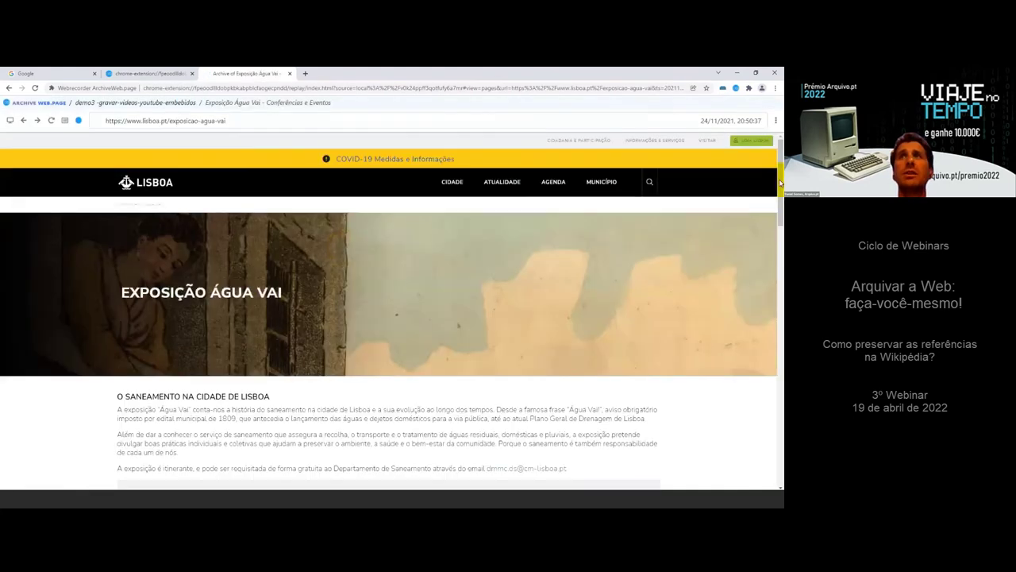
{"action": "left_click_drag", "start_coordinate": [780, 182], "coordinate": [777, 259]}
{"action": "left_click", "coordinate": [255, 282]}
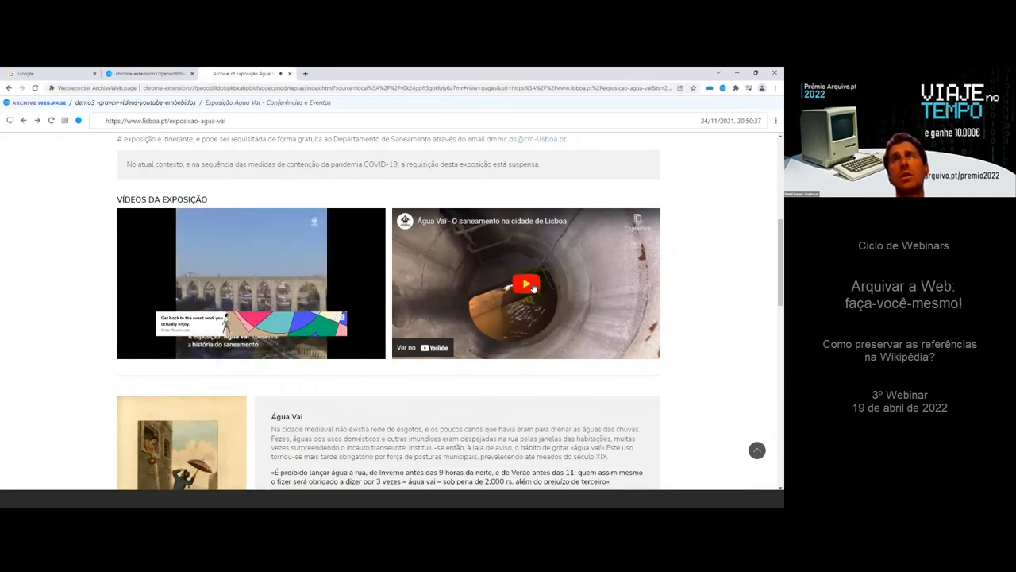
{"action": "left_click", "coordinate": [531, 286]}
{"action": "left_click", "coordinate": [285, 284]}
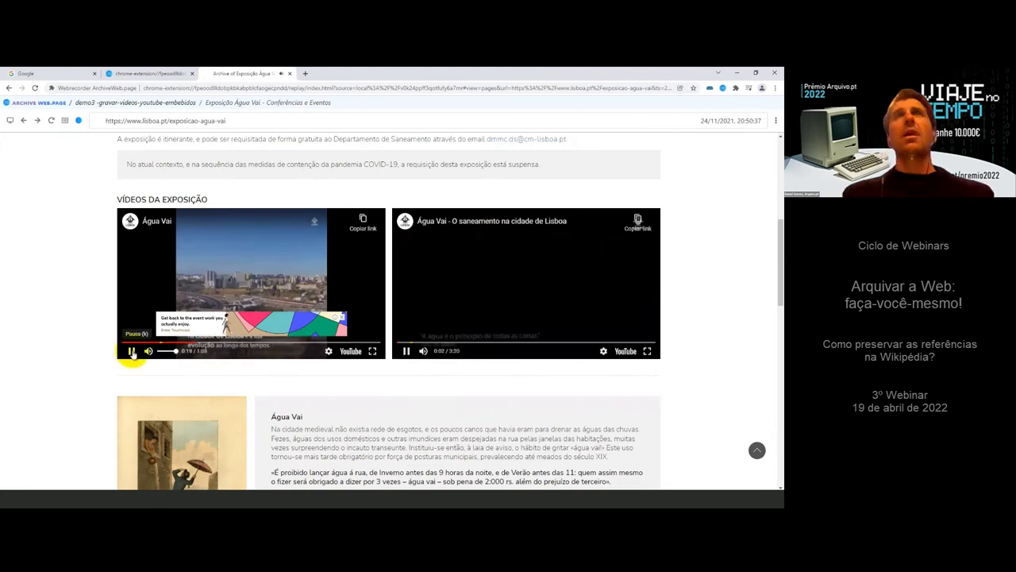
{"action": "left_click", "coordinate": [131, 351]}
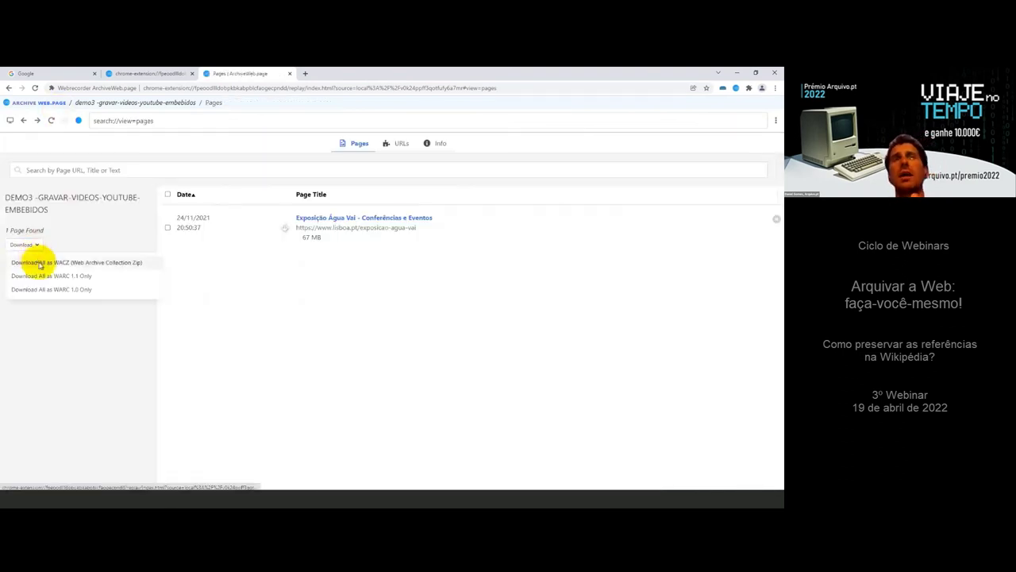
Download all pages of the archive as WACZ and as WARC 1.1 only, saved as demo3--gravar-videos-youtube-embebidos in ArquivoWebLocal.
{"action": "left_click", "coordinate": [40, 263]}
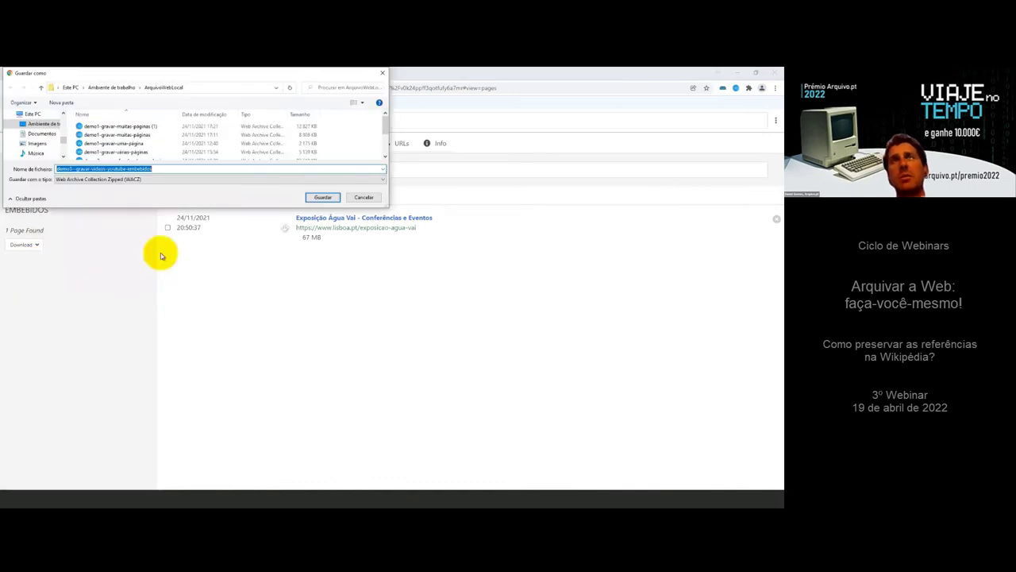
{"action": "left_click", "coordinate": [318, 197]}
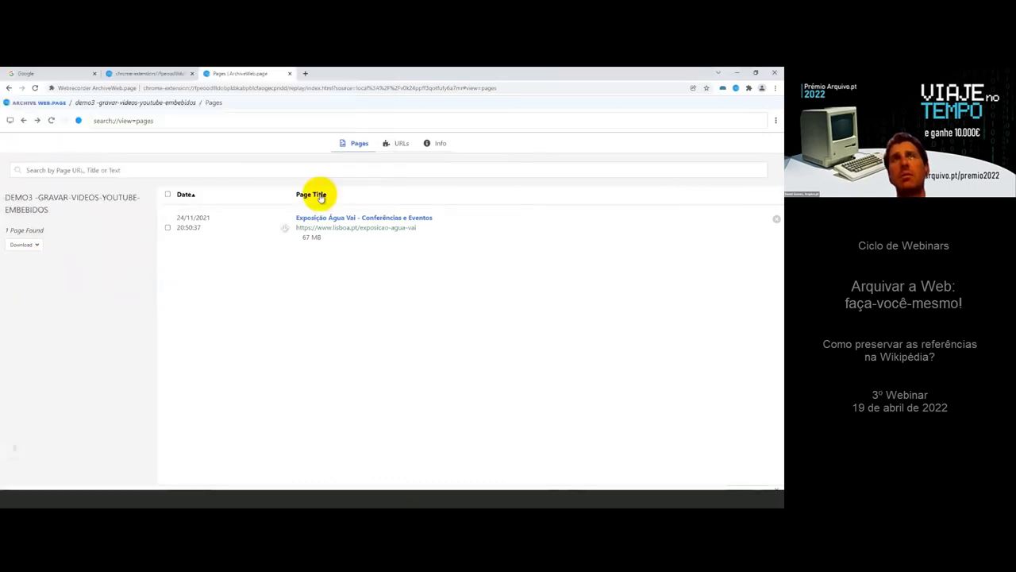
{"action": "left_click", "coordinate": [32, 245]}
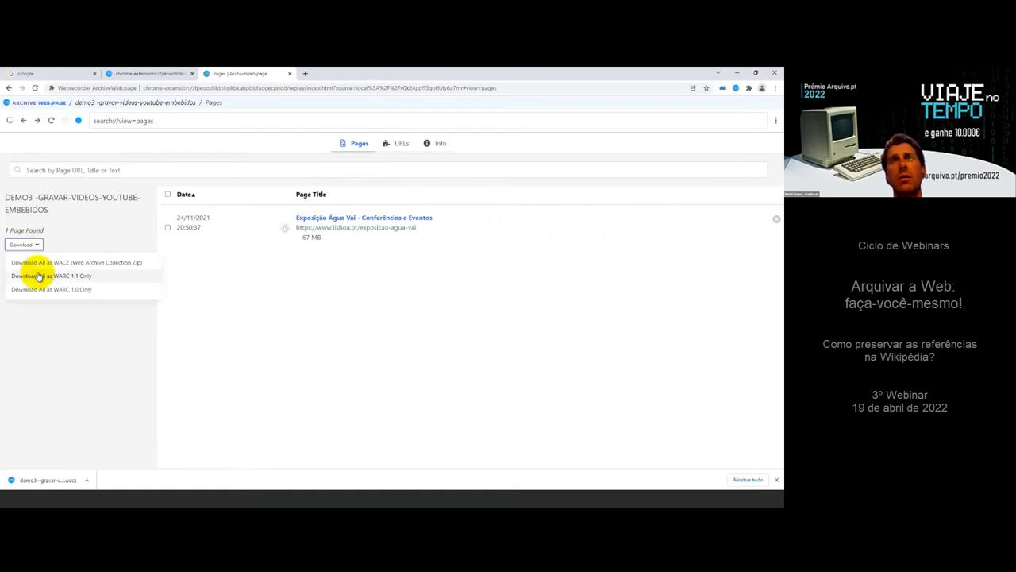
{"action": "left_click", "coordinate": [38, 275]}
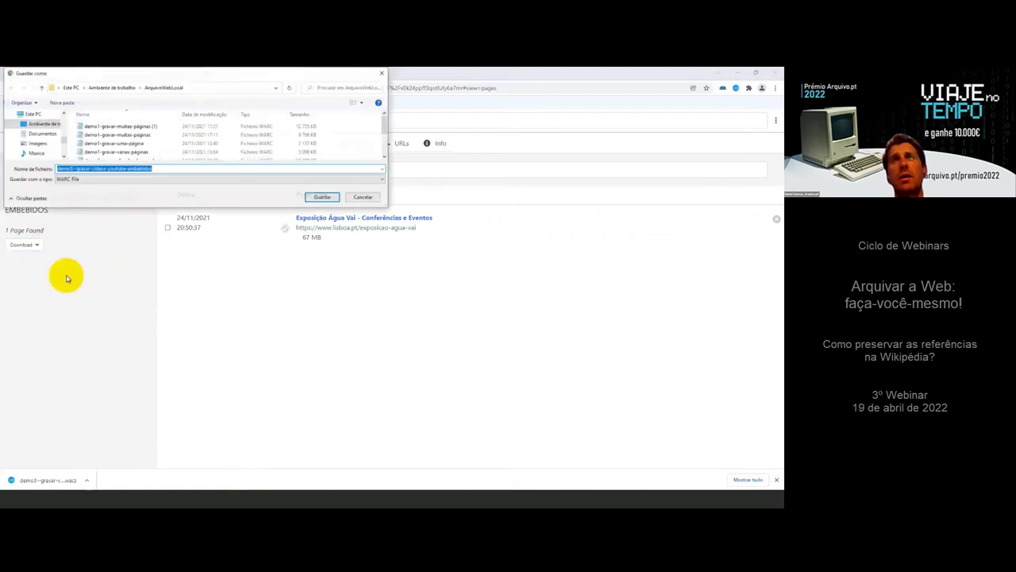
{"action": "left_click", "coordinate": [321, 196]}
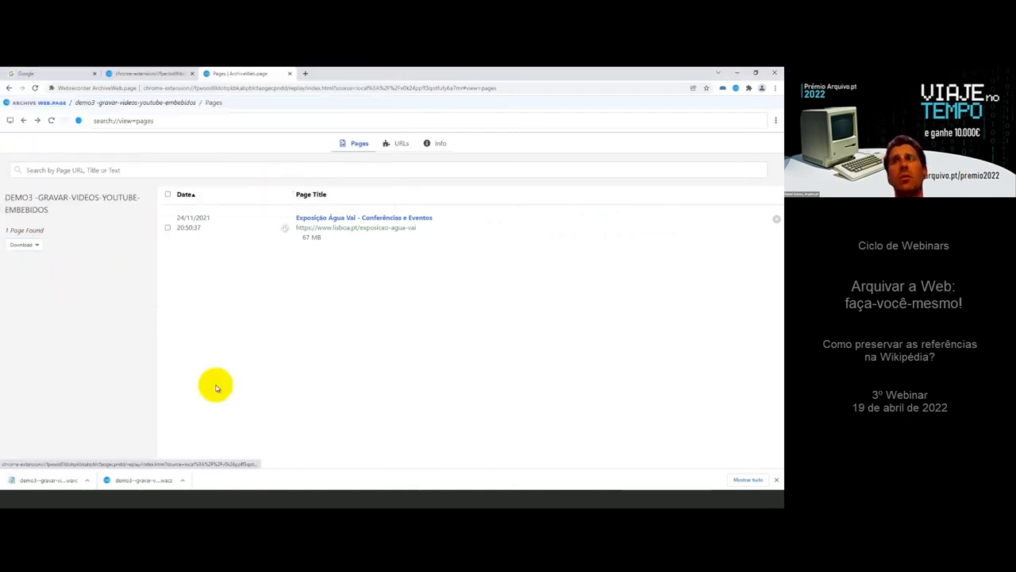
{"action": "left_click", "coordinate": [736, 89]}
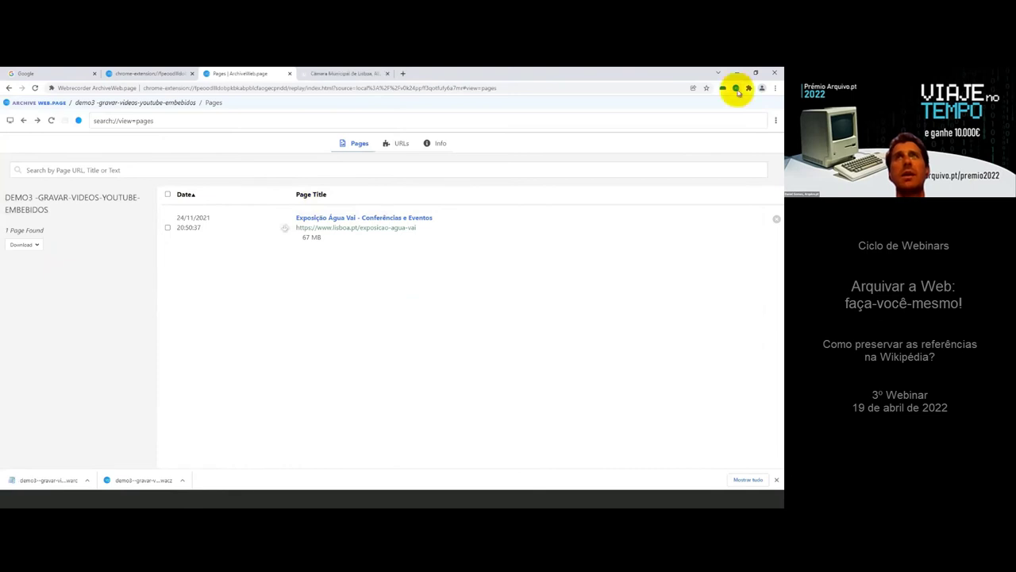
{"action": "left_click", "coordinate": [749, 88]}
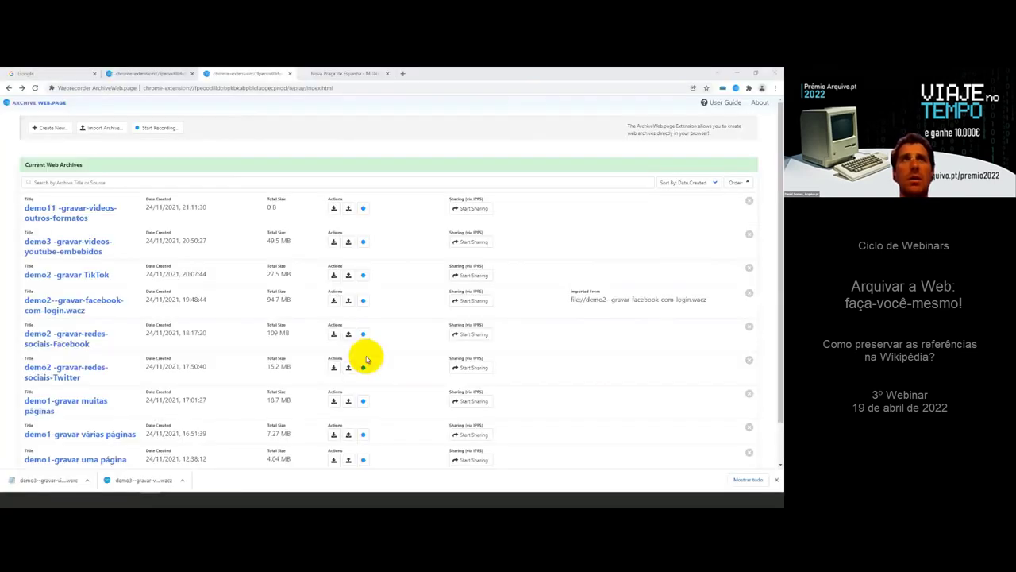
{"action": "left_click", "coordinate": [363, 207]}
{"action": "left_click_drag", "start_coordinate": [333, 308], "coordinate": [25, 310]}
{"action": "type", "text": "https://www.lisboa.pt/nova-praca-de-espanha"}
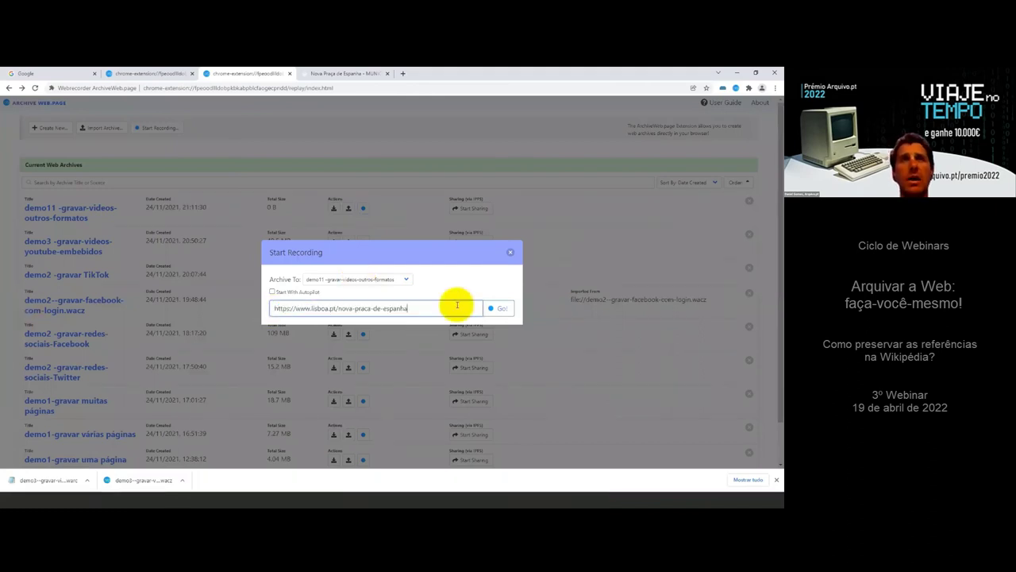
{"action": "key", "text": "Return"}
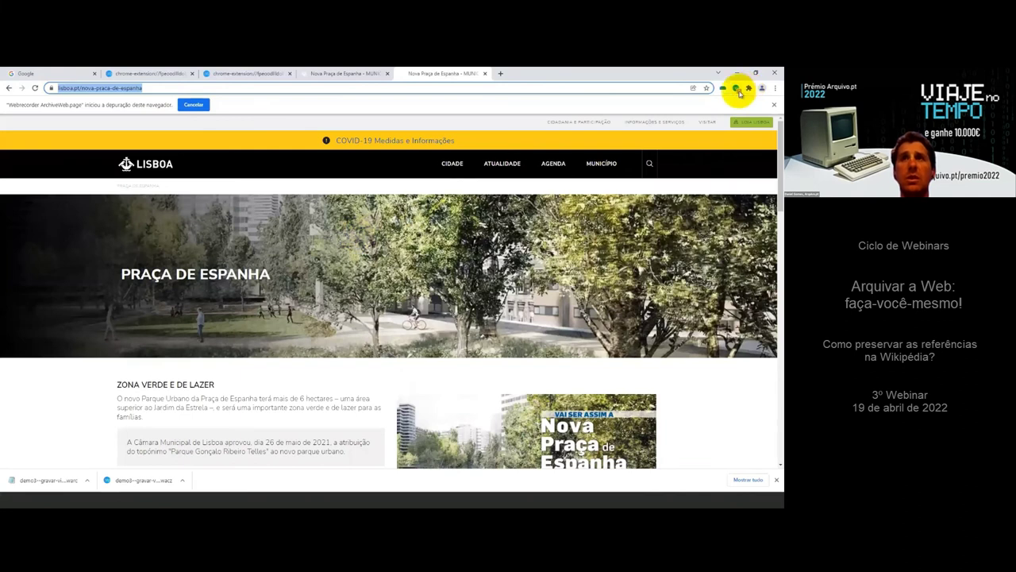
Play the embedded Projeto Viário video on the Praça de Espanha page so that it is captured.
{"action": "left_click", "coordinate": [737, 89]}
{"action": "left_click", "coordinate": [737, 89]}
{"action": "scroll", "coordinate": [553, 252], "scroll_direction": "down", "scroll_amount": 3}
{"action": "scroll", "coordinate": [554, 252], "scroll_direction": "down", "scroll_amount": 3}
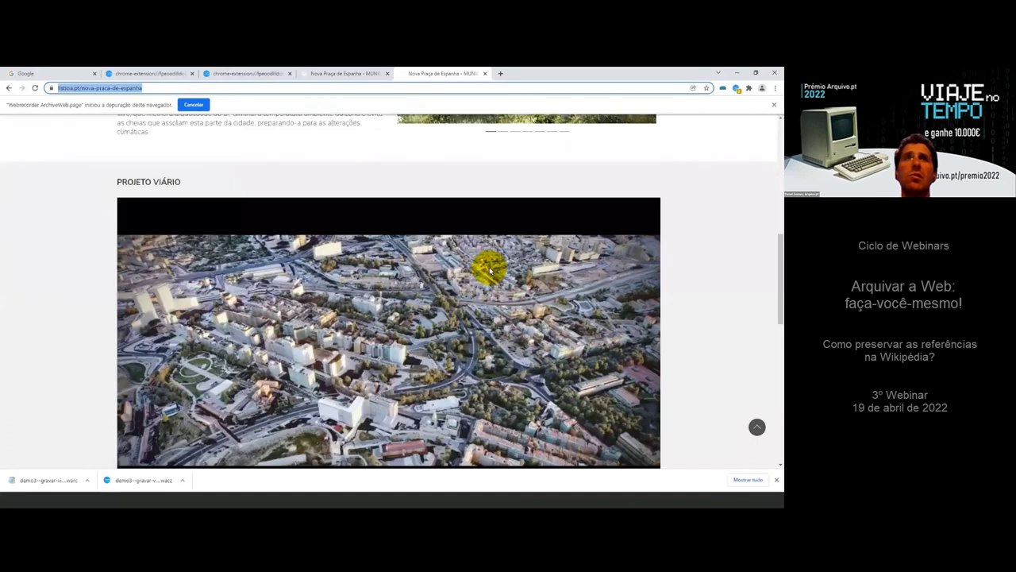
{"action": "scroll", "coordinate": [490, 271], "scroll_direction": "down", "scroll_amount": 1}
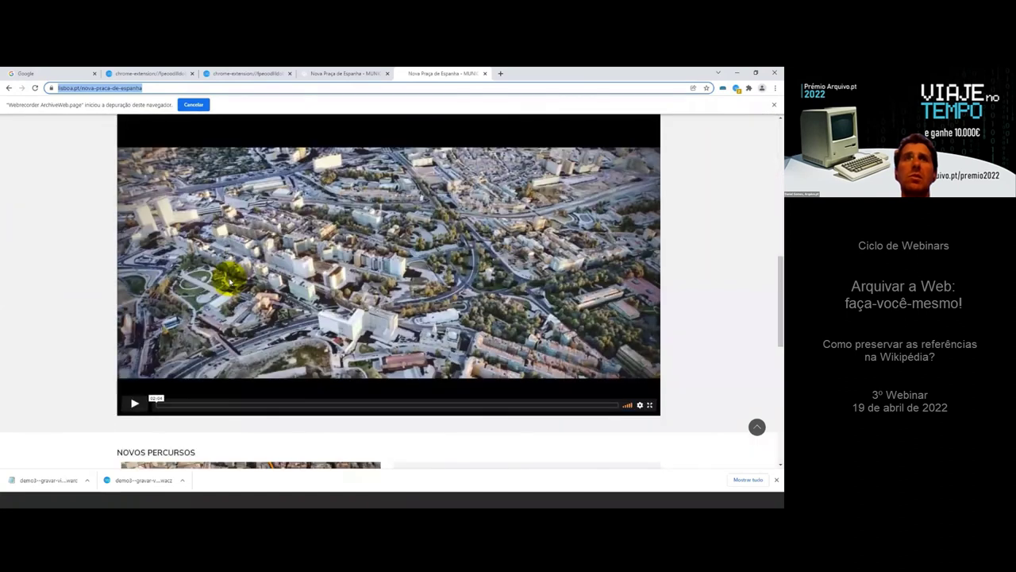
{"action": "left_click", "coordinate": [135, 404]}
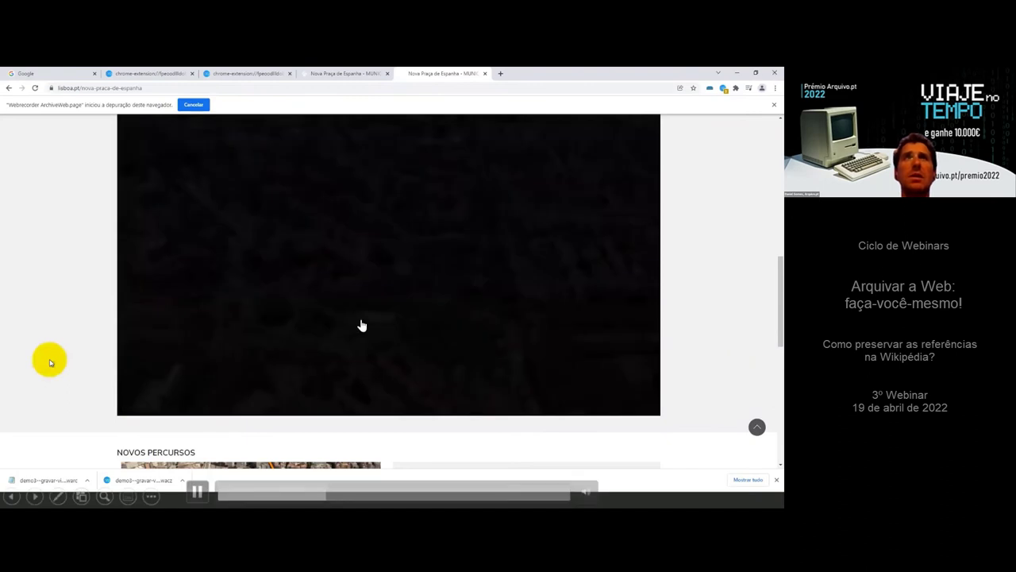
Check the recording status, stop recording the Praça de Espanha page while its video plays, and close its tab.
{"action": "left_click", "coordinate": [724, 89]}
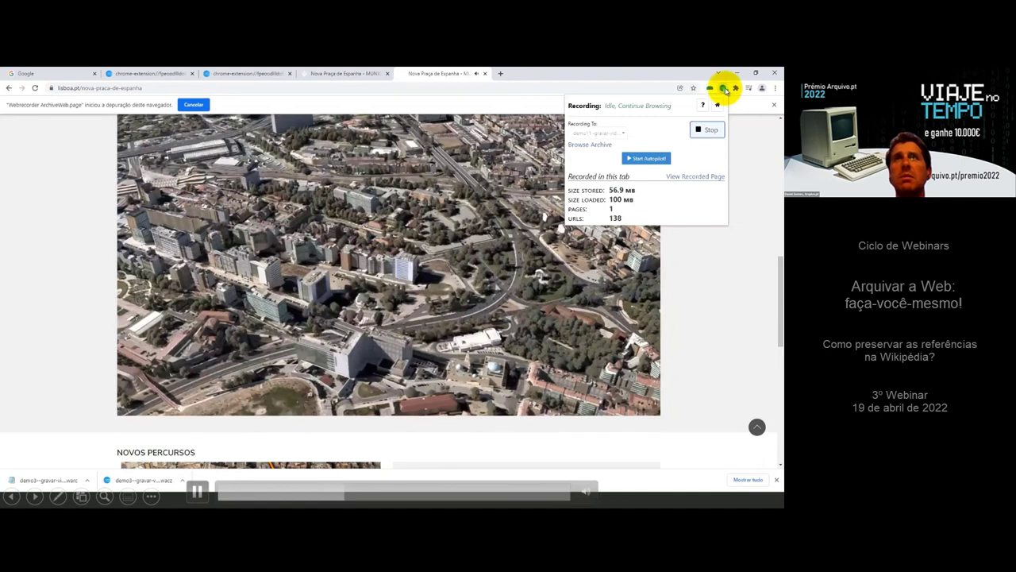
{"action": "left_click", "coordinate": [684, 297]}
{"action": "scroll", "coordinate": [680, 293], "scroll_direction": "up", "scroll_amount": 1}
{"action": "left_click", "coordinate": [723, 87]}
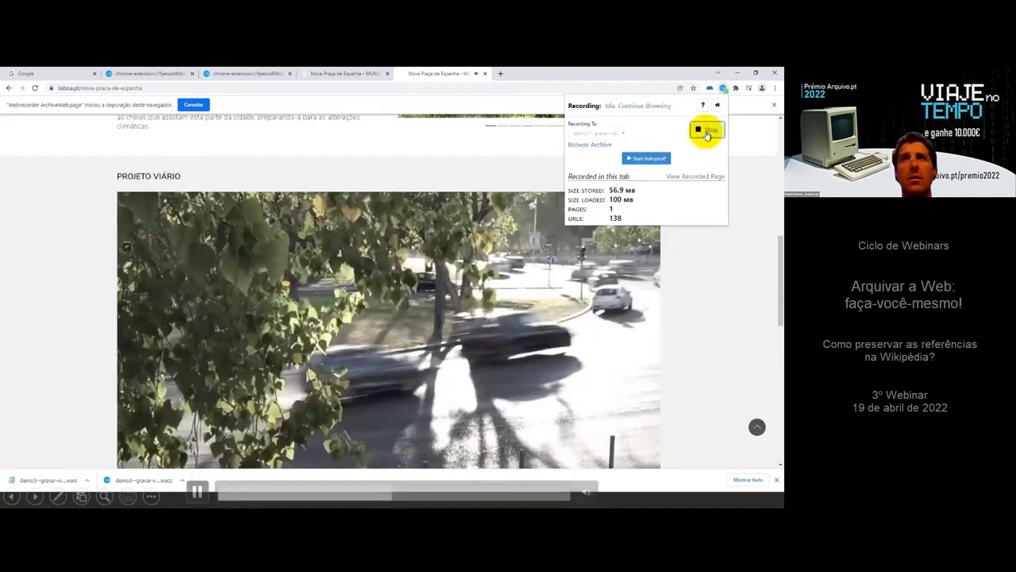
{"action": "left_click", "coordinate": [706, 129]}
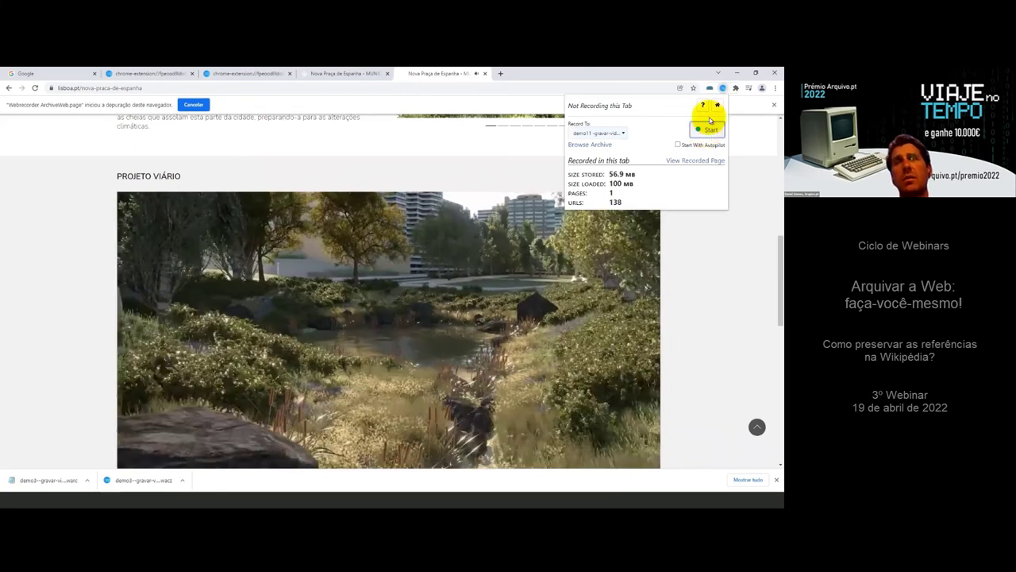
{"action": "left_click", "coordinate": [477, 74]}
{"action": "left_click", "coordinate": [484, 74]}
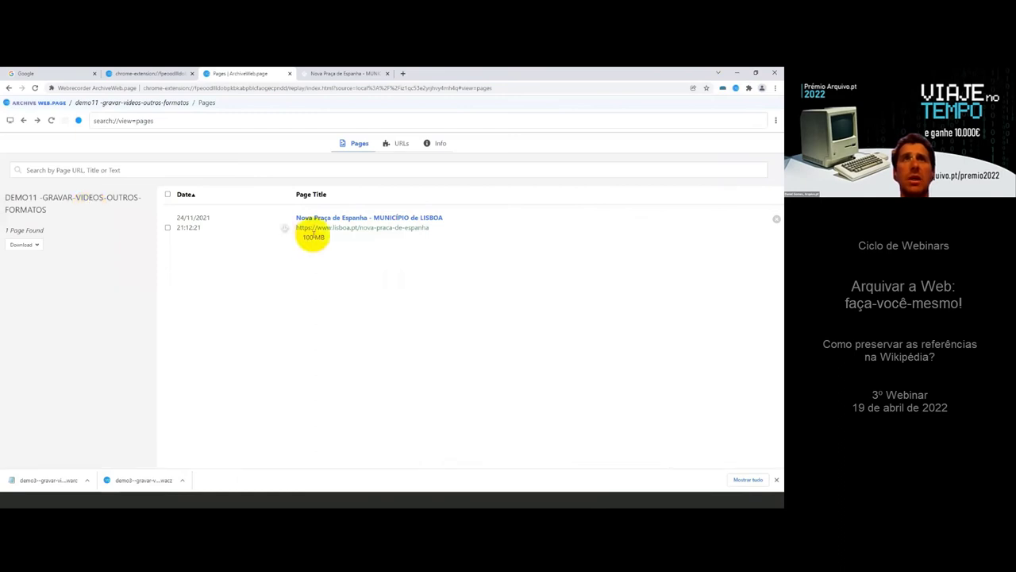
Open the captured Nova Praça de Espanha page and replay the Projeto Viário video at several points along its timeline.
{"action": "left_click", "coordinate": [311, 235]}
{"action": "scroll", "coordinate": [331, 225], "scroll_direction": "down", "scroll_amount": 3}
{"action": "scroll", "coordinate": [331, 254], "scroll_direction": "down", "scroll_amount": 5}
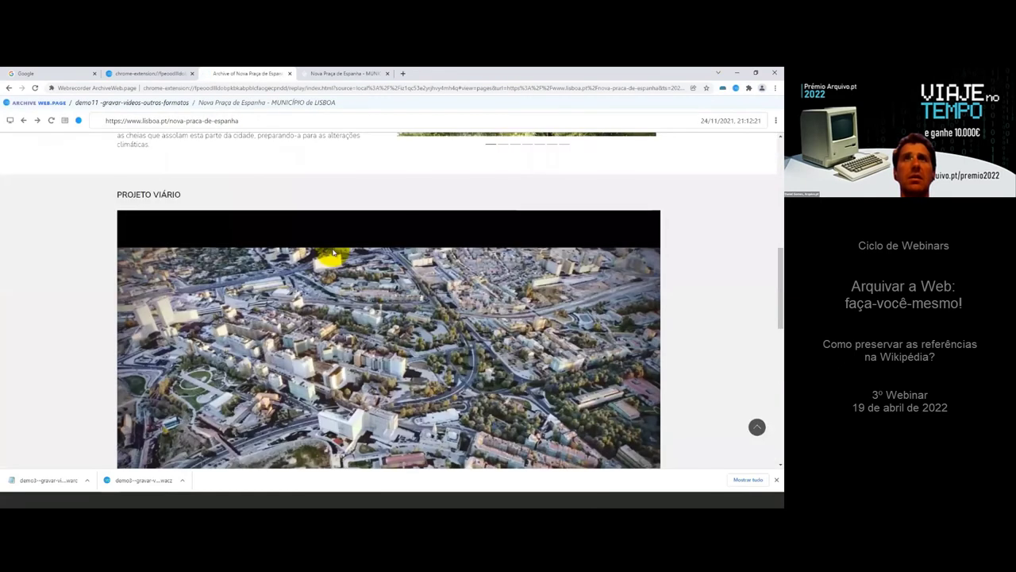
{"action": "scroll", "coordinate": [152, 341], "scroll_direction": "down", "scroll_amount": 3}
{"action": "left_click", "coordinate": [133, 341]}
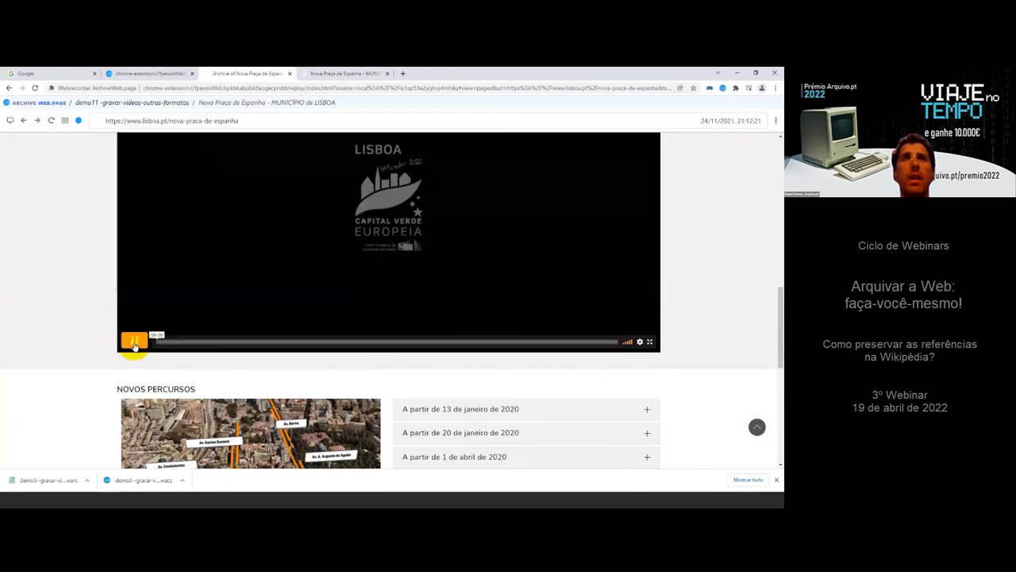
{"action": "left_click", "coordinate": [204, 342]}
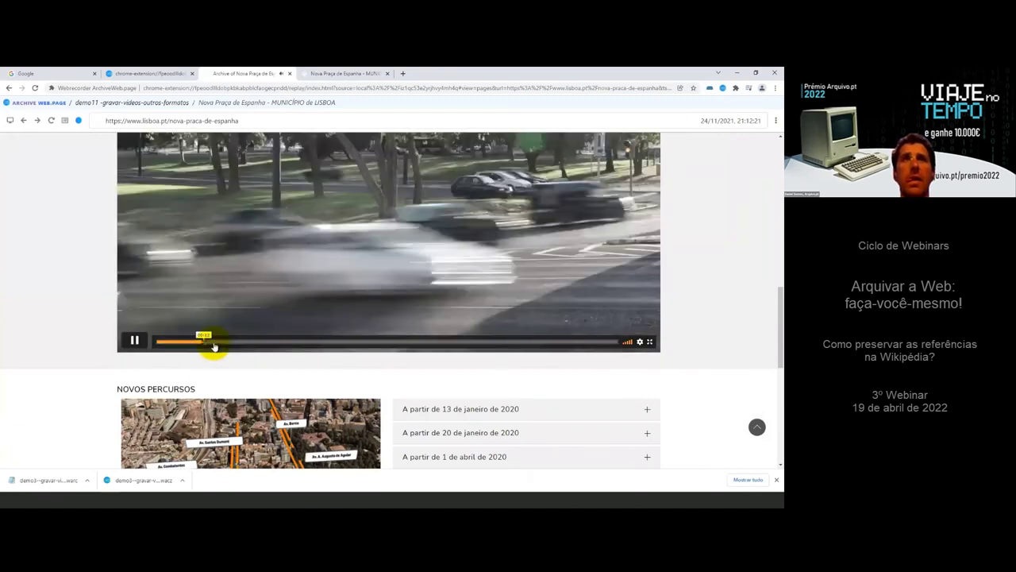
{"action": "left_click", "coordinate": [366, 343]}
{"action": "left_click", "coordinate": [516, 342]}
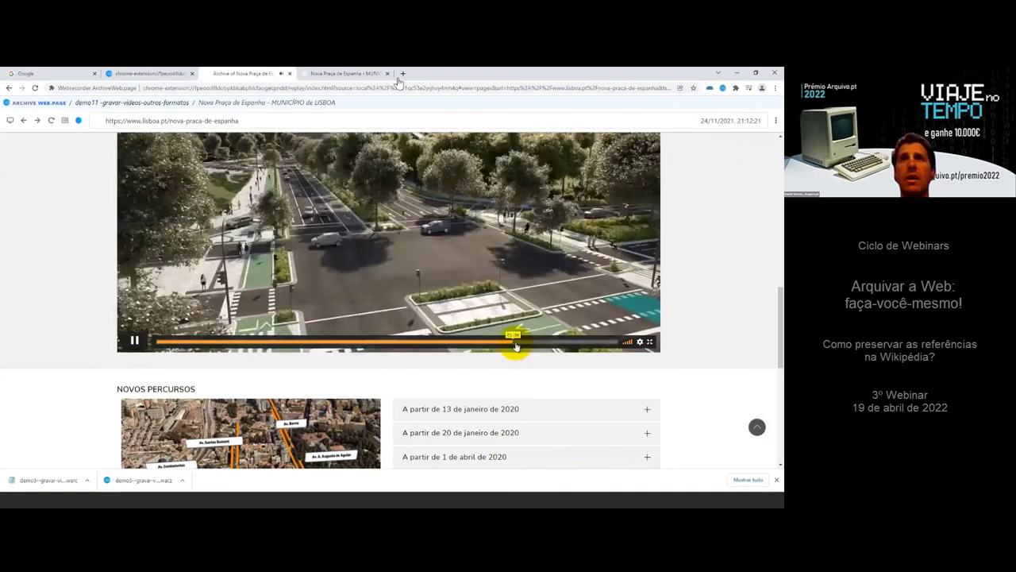
{"action": "left_click", "coordinate": [585, 342]}
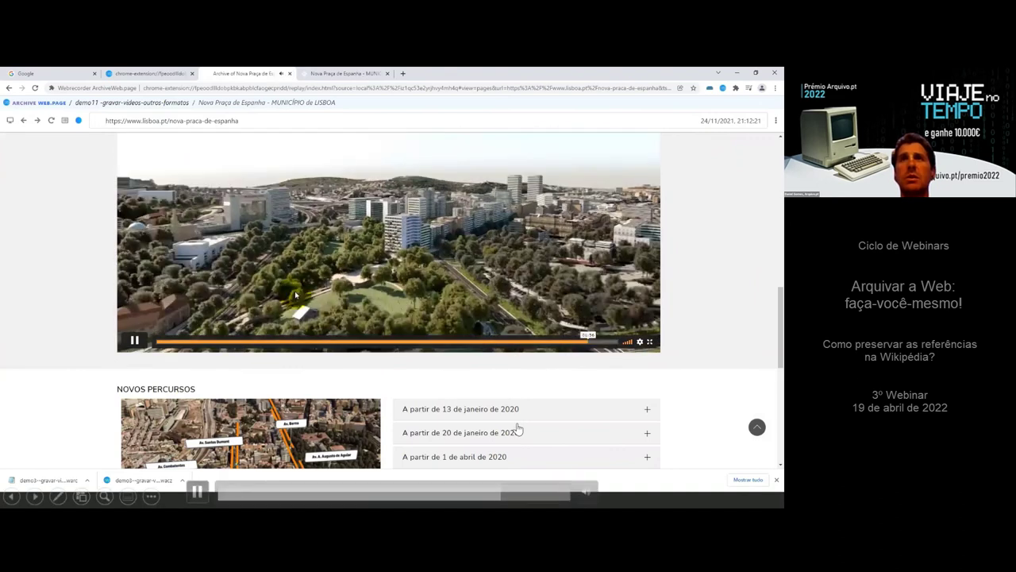
{"action": "scroll", "coordinate": [563, 408], "scroll_direction": "up", "scroll_amount": 3}
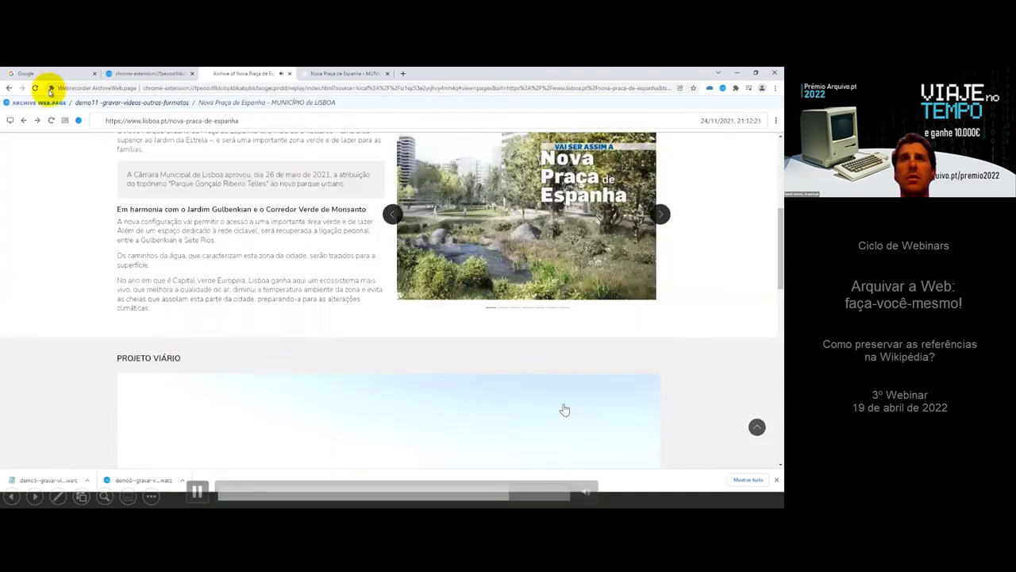
Download all pages of the archive demo11 -gravar-videos-outros-formatos as WACZ, saved as demo11--gravar-videos-outros-formatos in ArquivoWebLocal.
{"action": "left_click", "coordinate": [39, 102]}
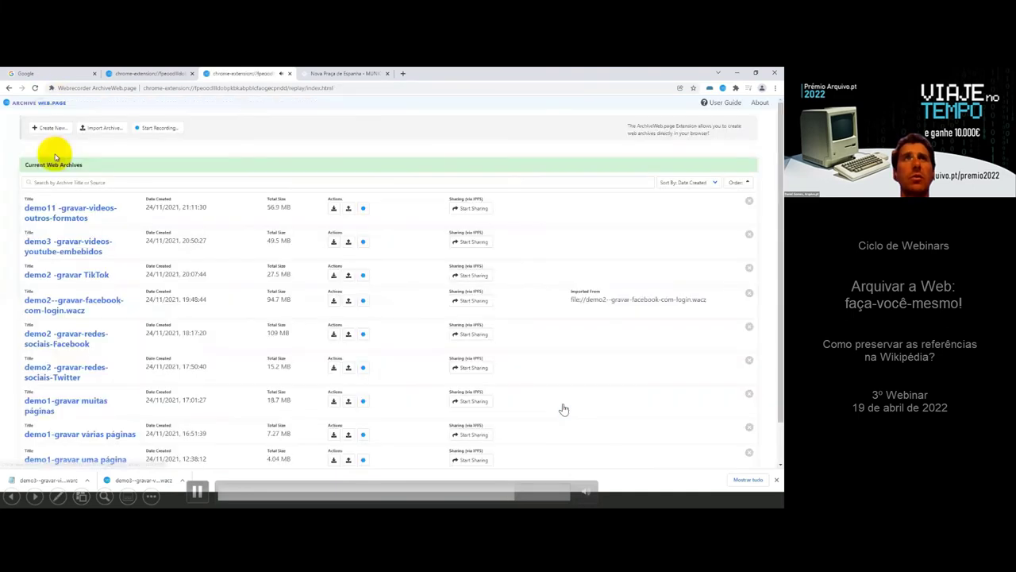
{"action": "left_click", "coordinate": [62, 217]}
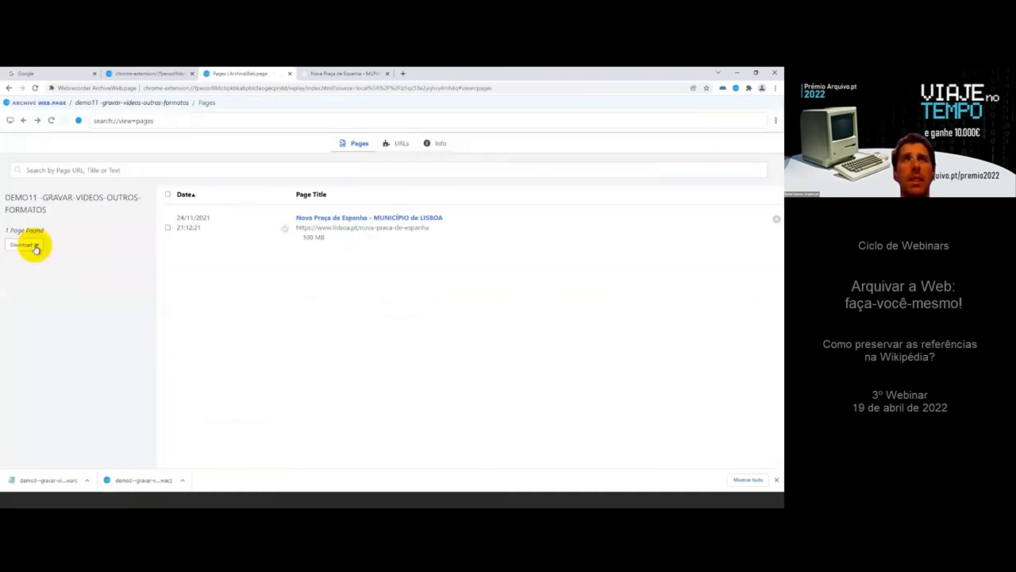
{"action": "left_click", "coordinate": [34, 246]}
{"action": "left_click", "coordinate": [38, 262]}
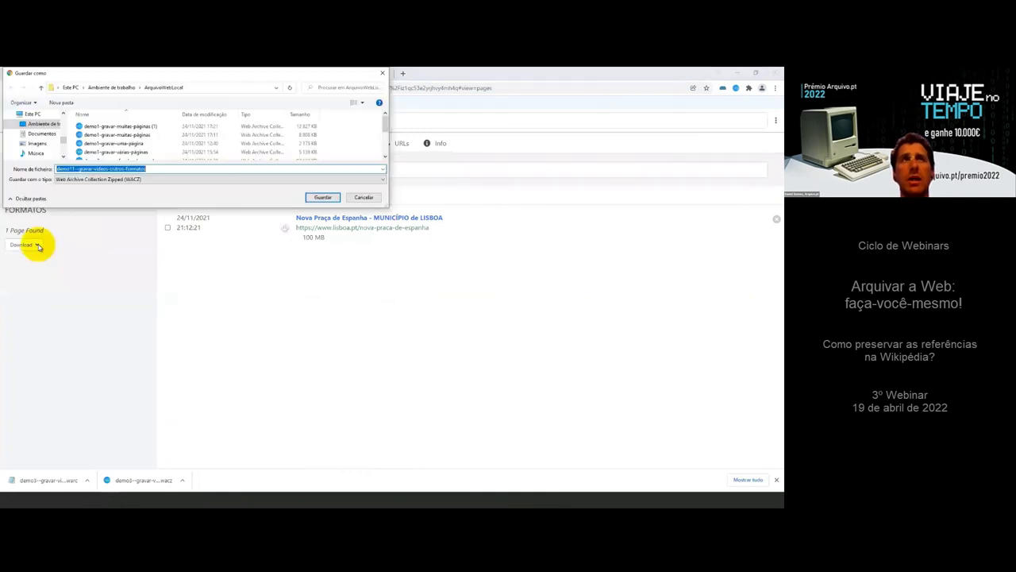
{"action": "left_click", "coordinate": [321, 197]}
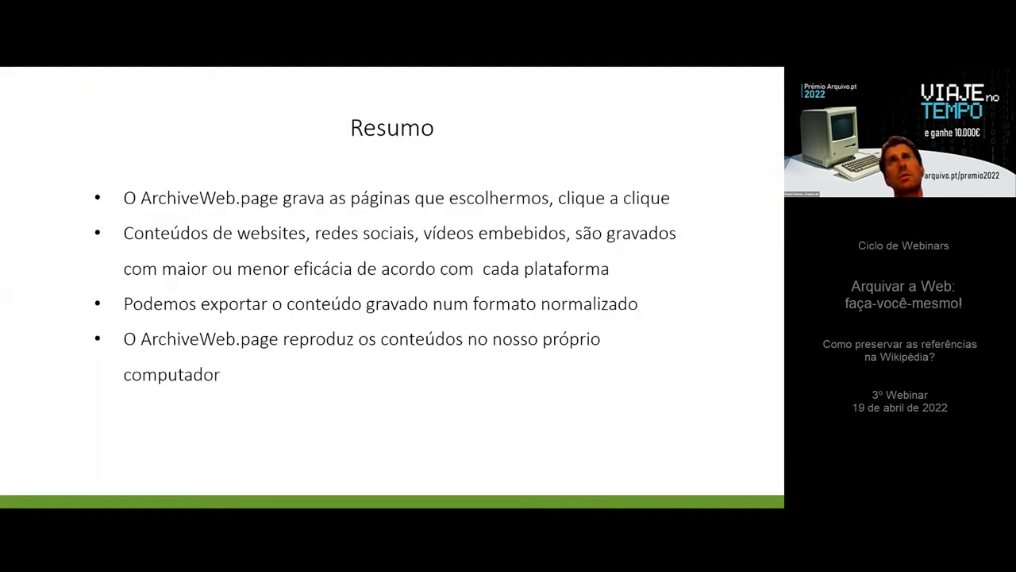